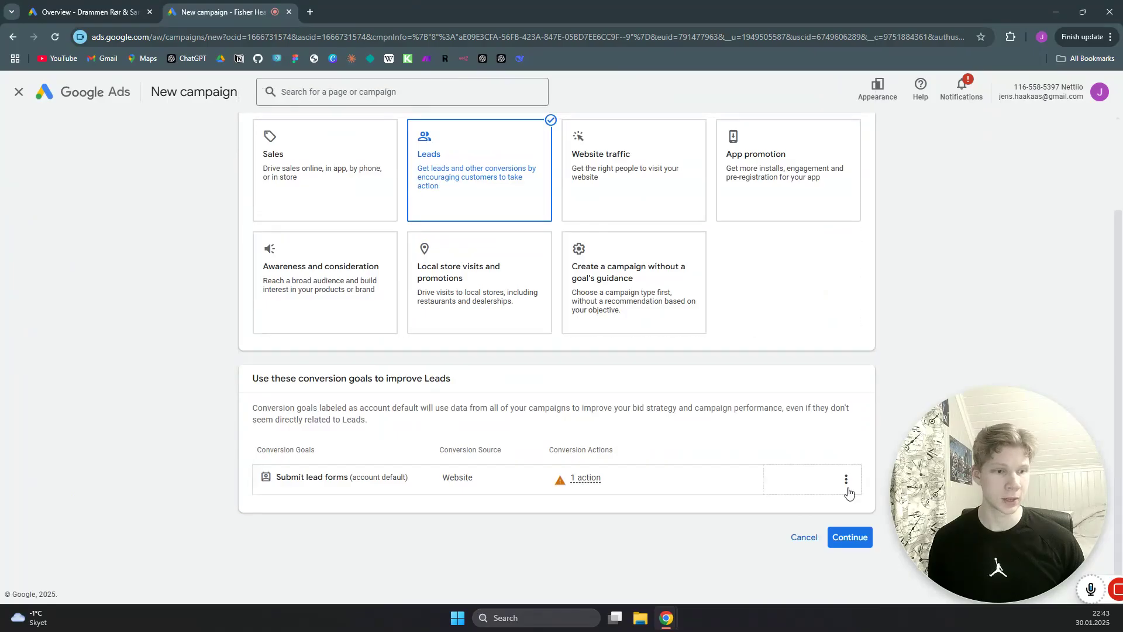
- Accept the lead form conversion goal and set up a Search campaign that reaches its goal through website visits
left_click(842, 534)
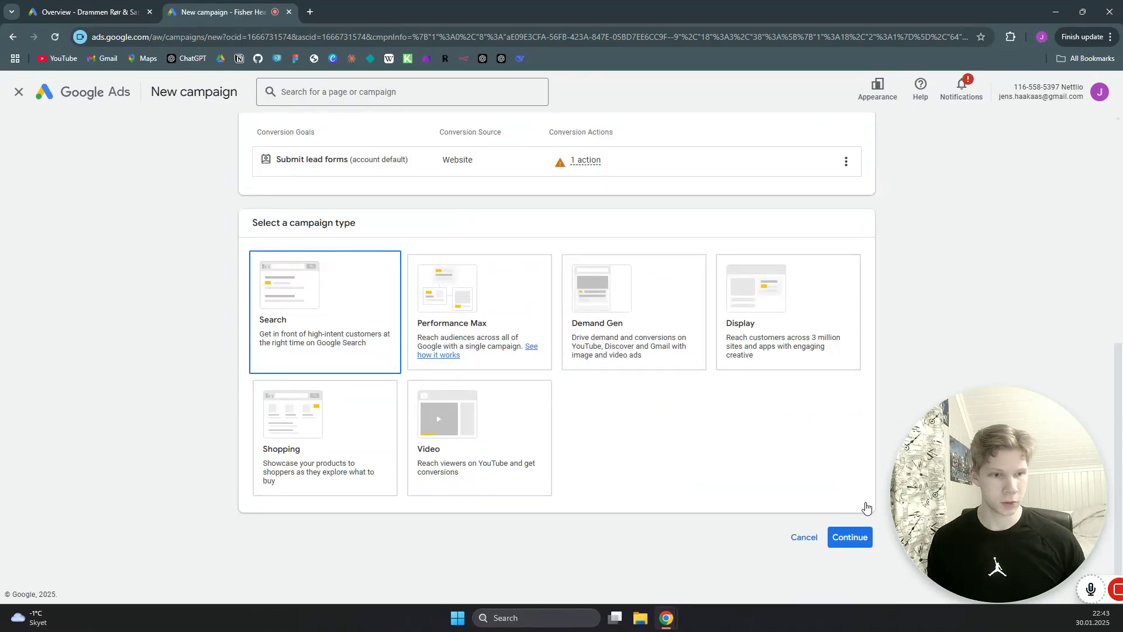
left_click(852, 535)
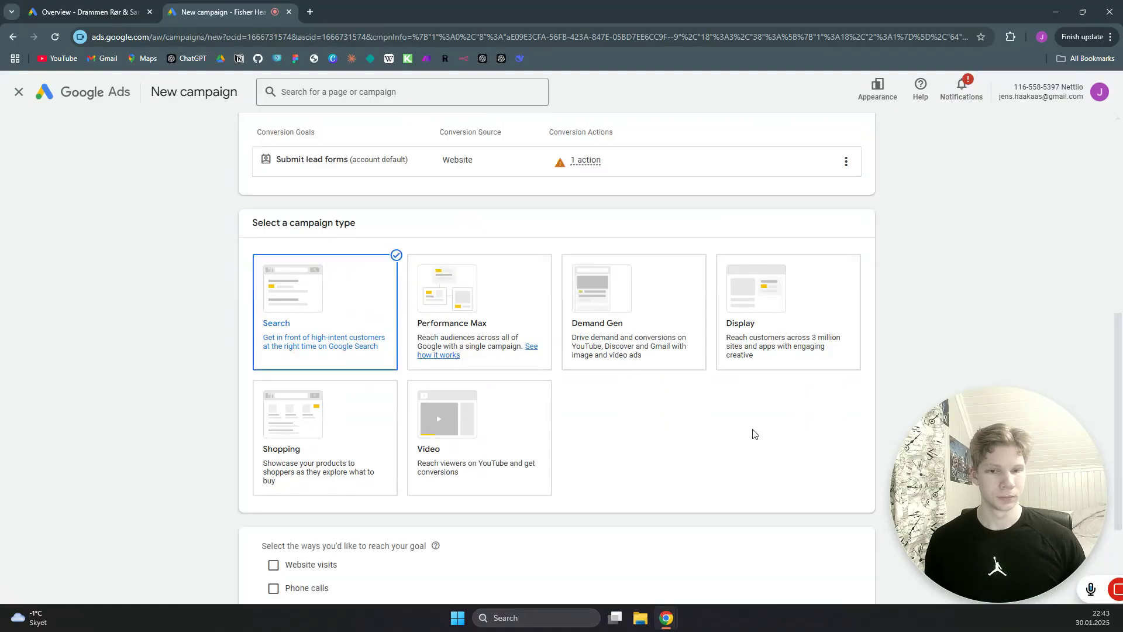
scroll(755, 433, "down", 3)
left_click(273, 421)
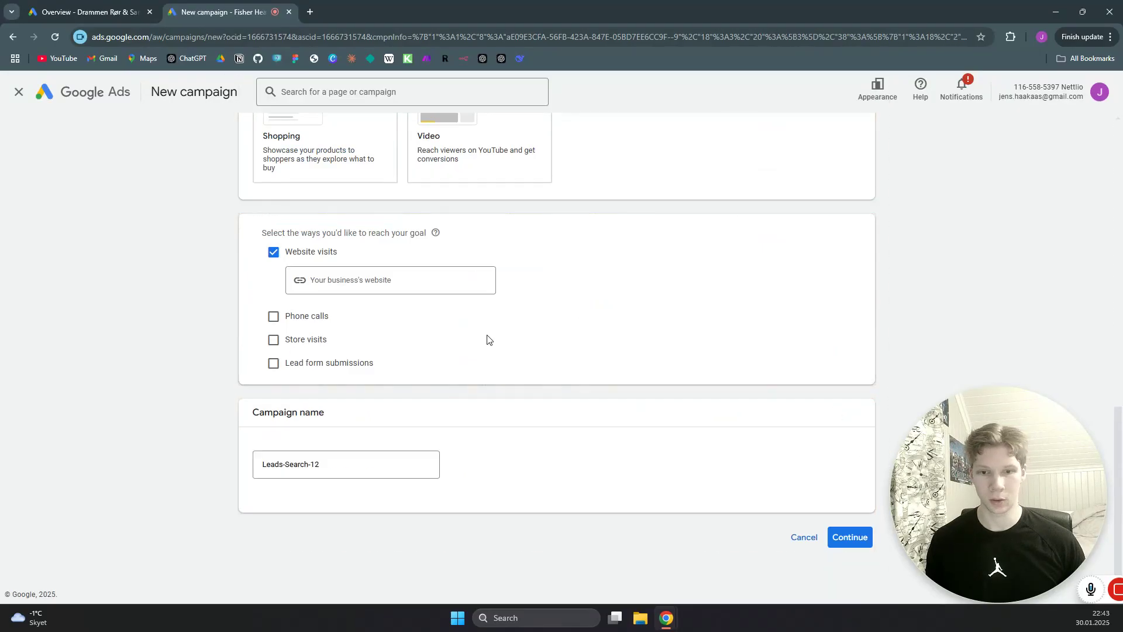
- Name the campaign HVAC Tutorial and continue to its bidding settings
left_click_drag(333, 460, 229, 464)
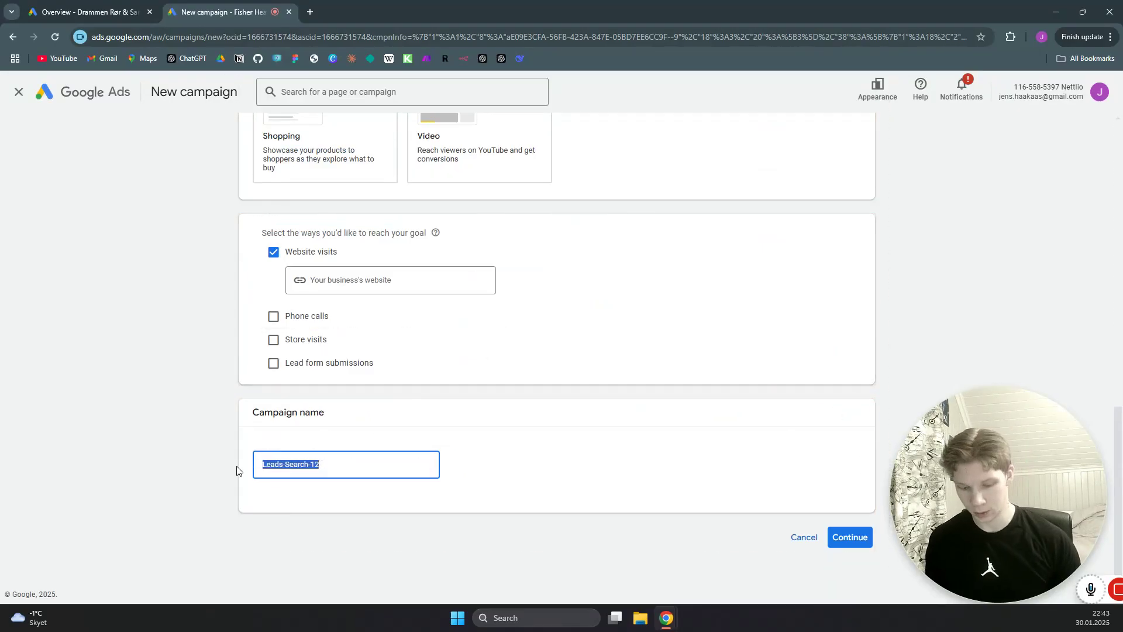
type("HVA")
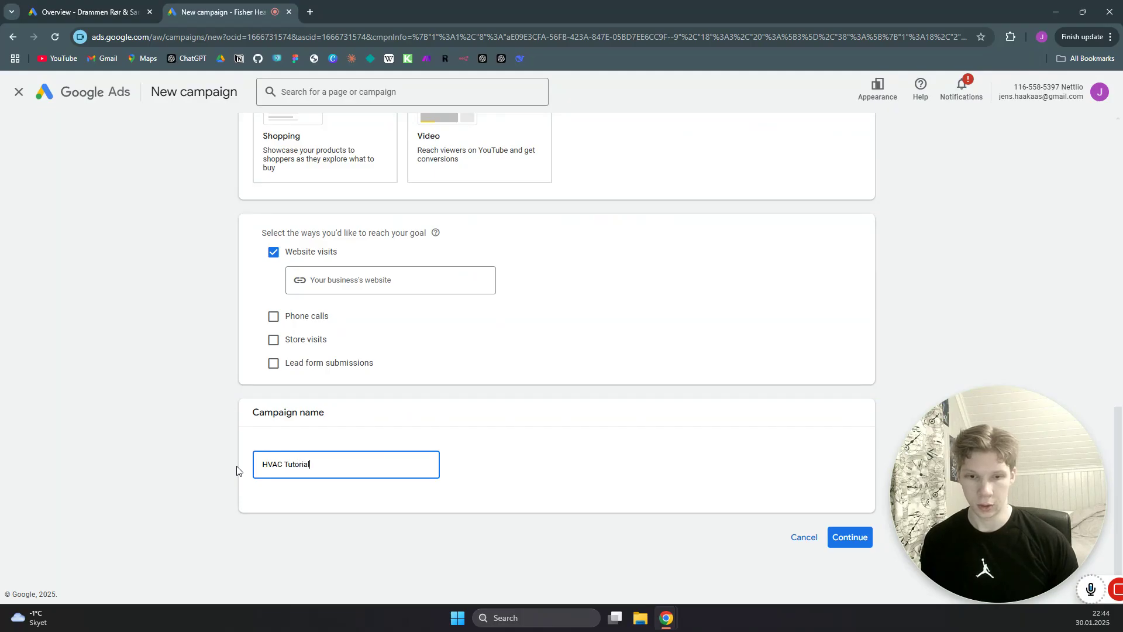
type("C Tutorial")
left_click(854, 535)
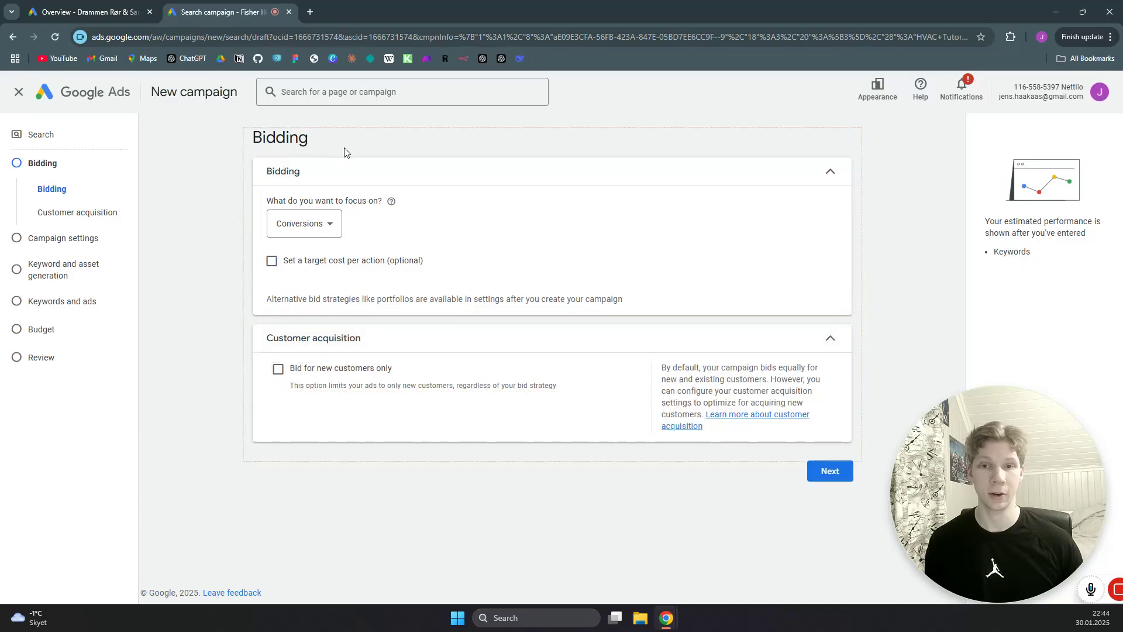
- Accept Conversions as the bidding focus and exclude the Google Search Partners and Display networks from the campaign
left_click(833, 476)
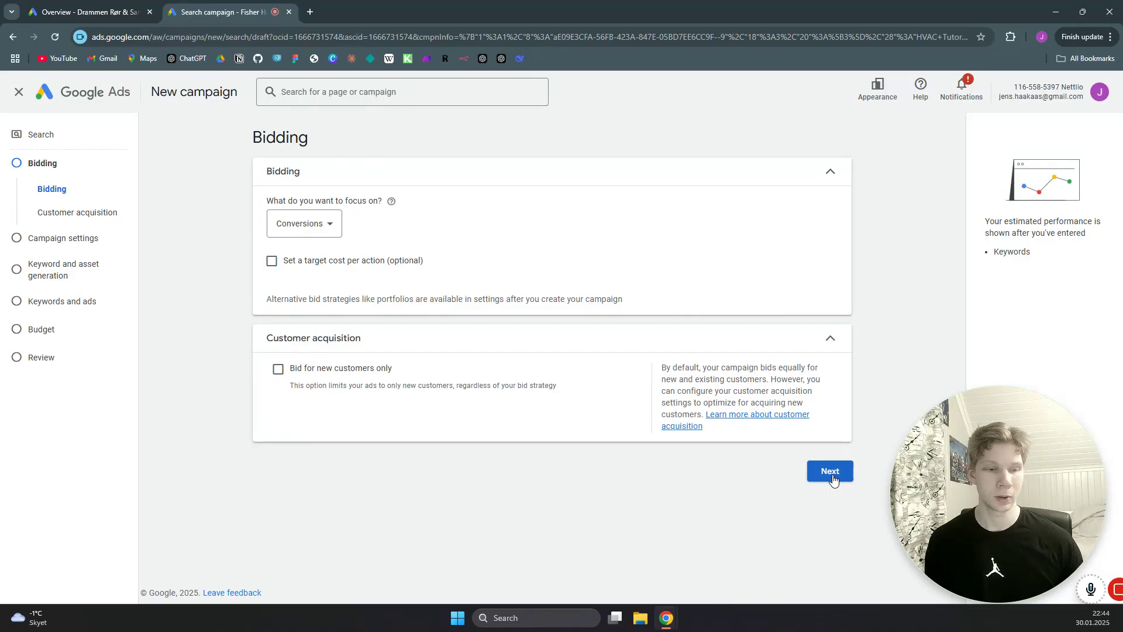
left_click(832, 478)
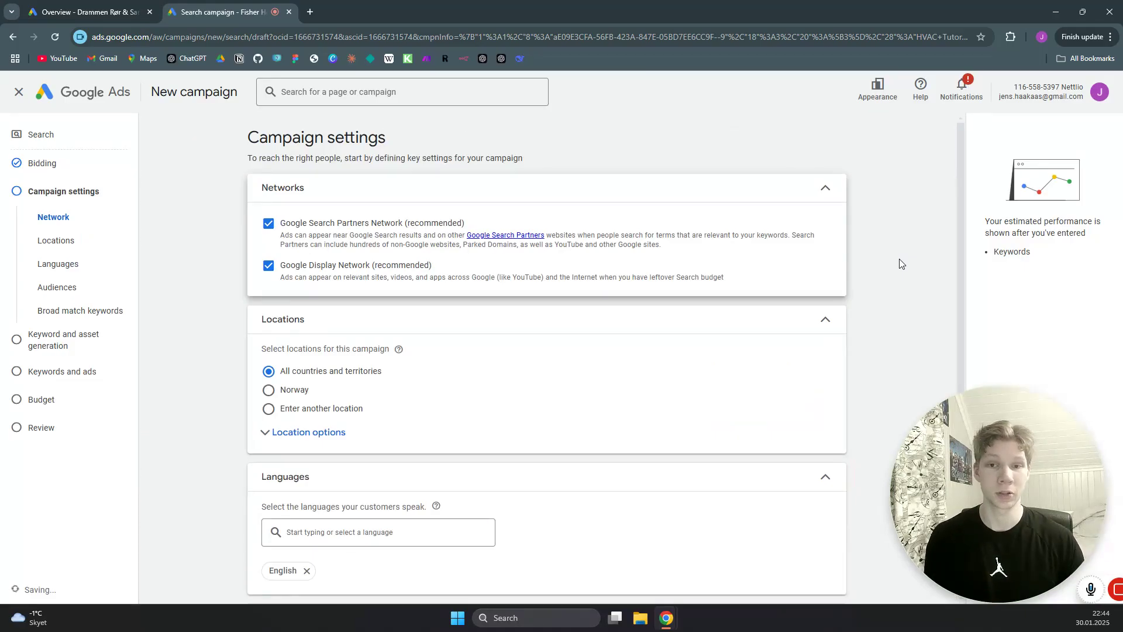
left_click(268, 222)
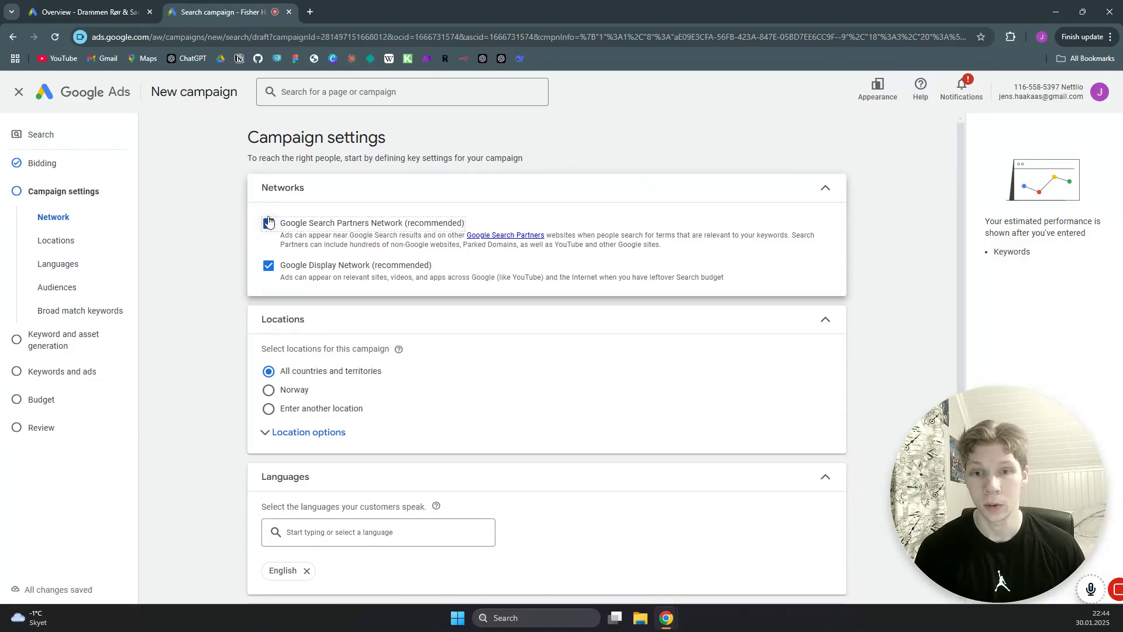
left_click(268, 224)
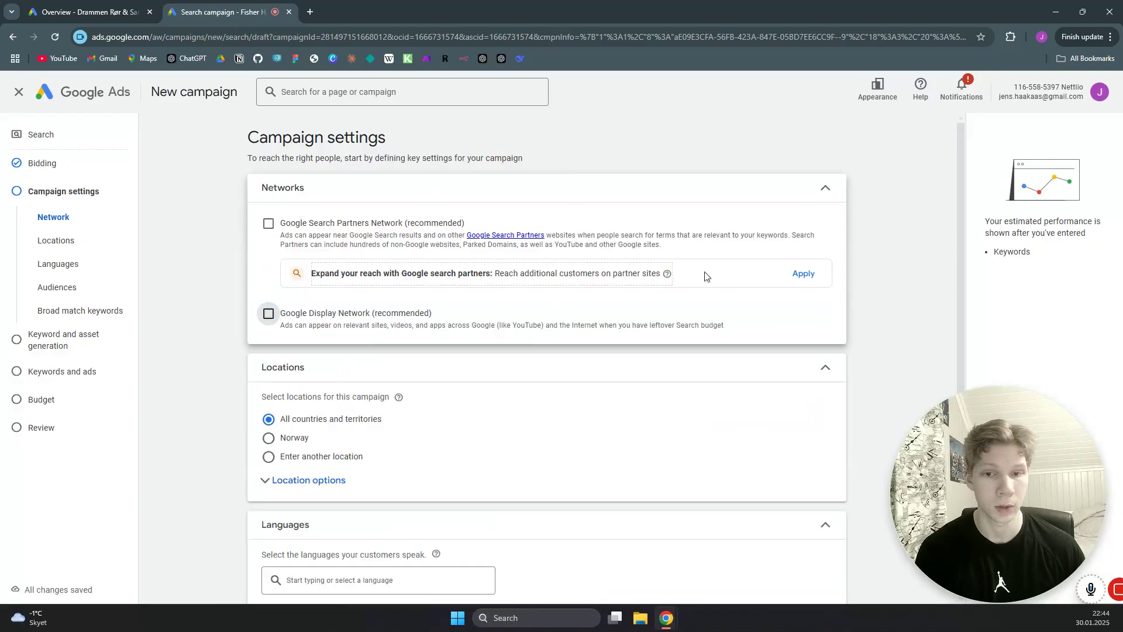
- Choose to enter another location for the campaign and open the advanced location search
scroll(868, 274, "down", 4)
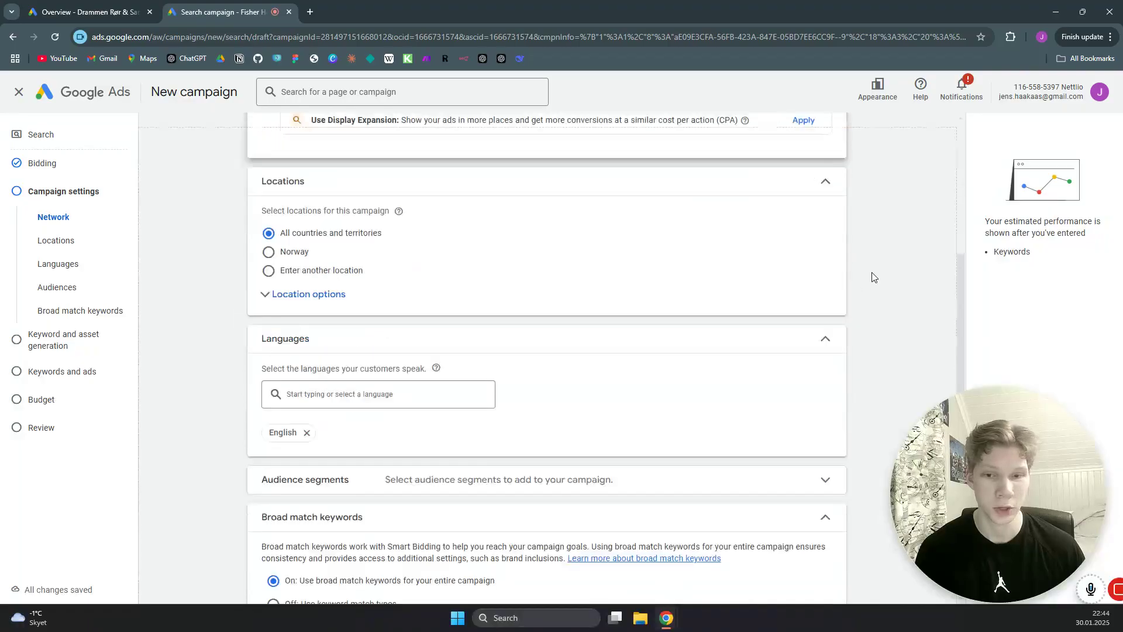
left_click(270, 275)
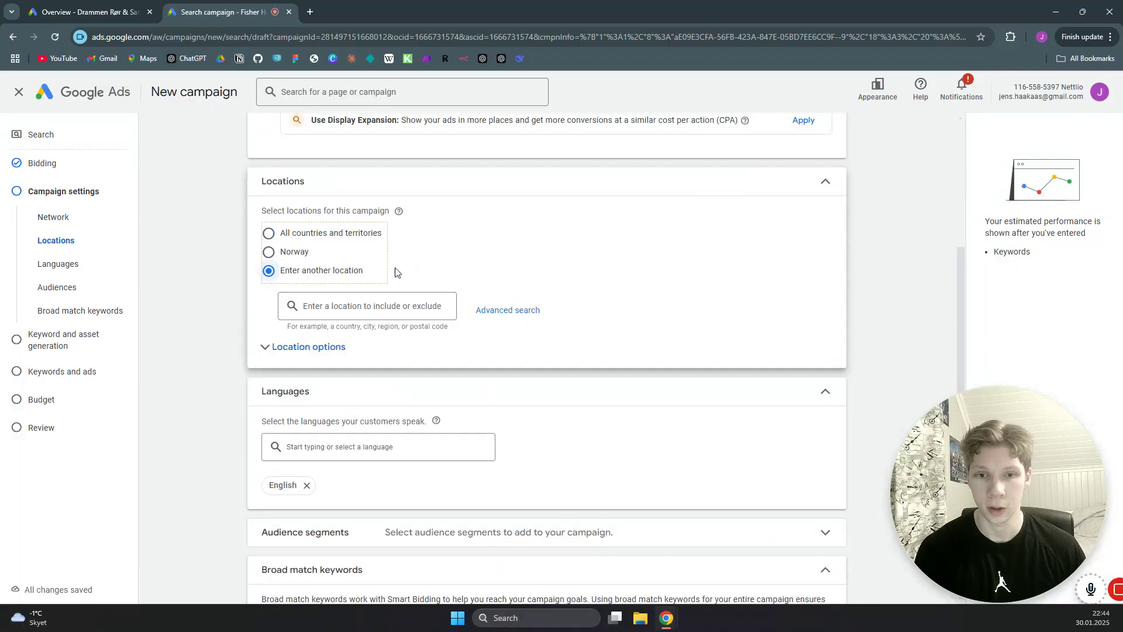
left_click(502, 311)
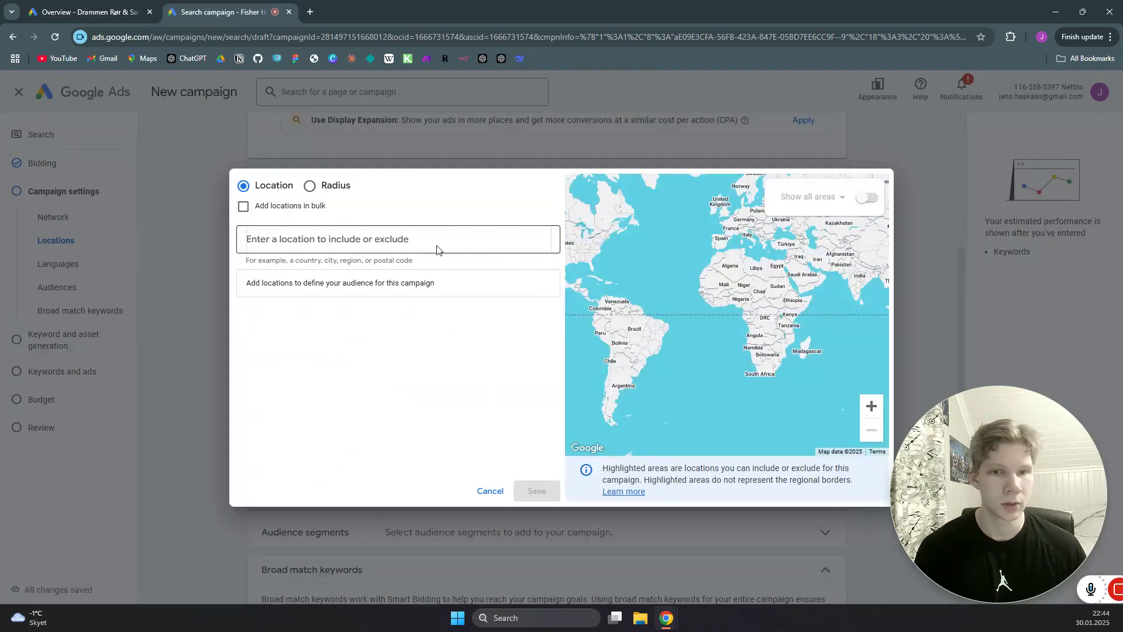
- Bring the location map to Omaha by including the Omaha NE, United States Nielsen DMA region, and remove that region again
left_click(385, 238)
type("omaha")
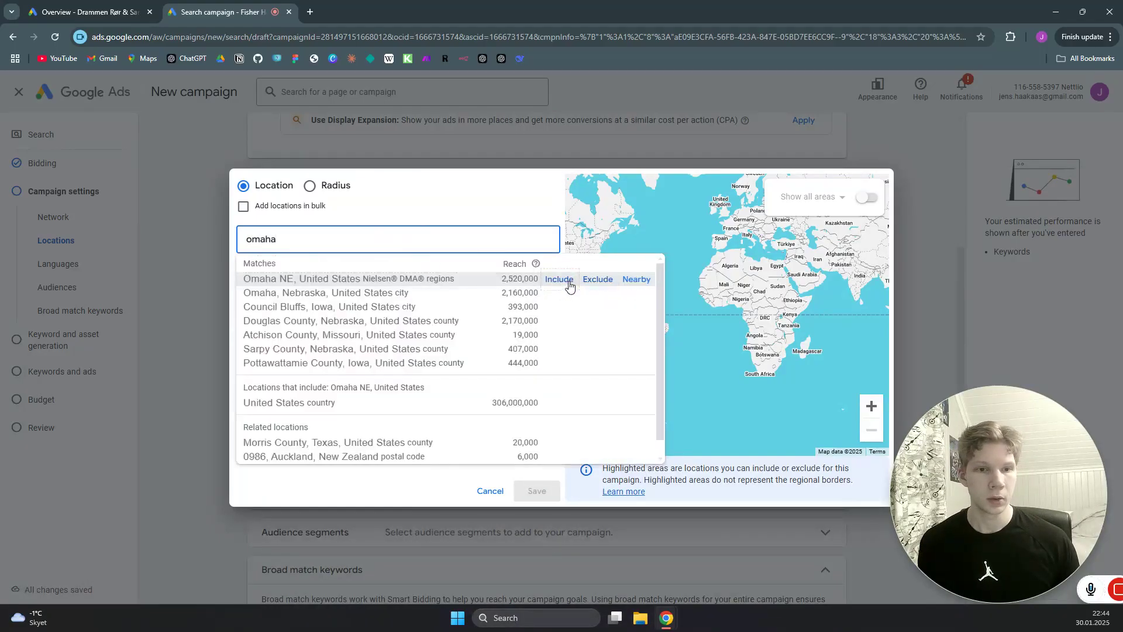
left_click(559, 280)
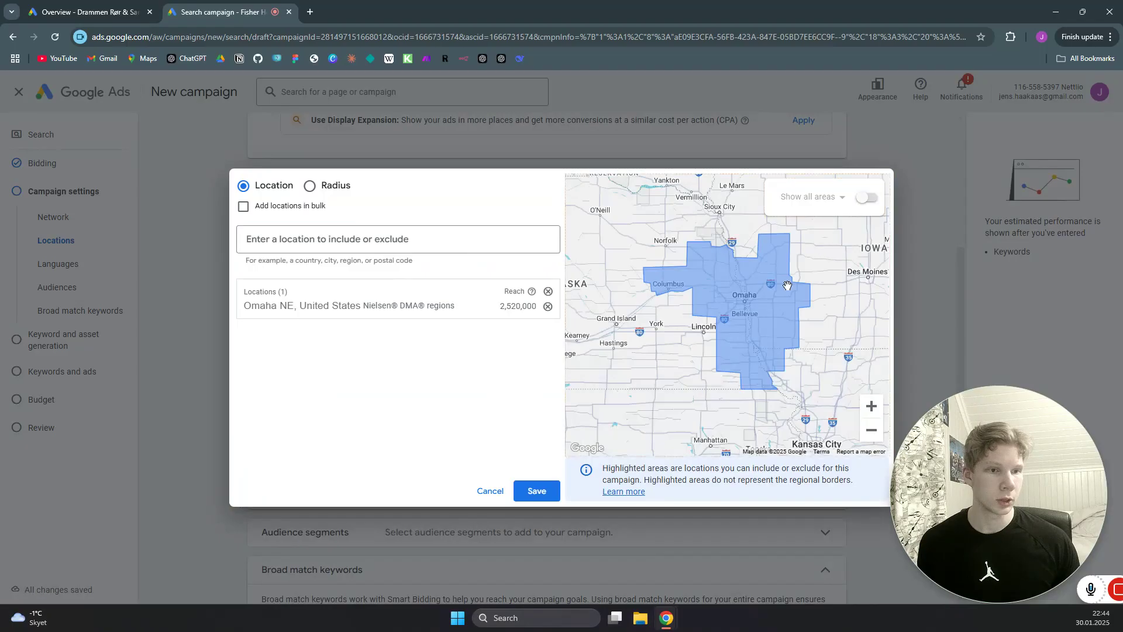
left_click(548, 306)
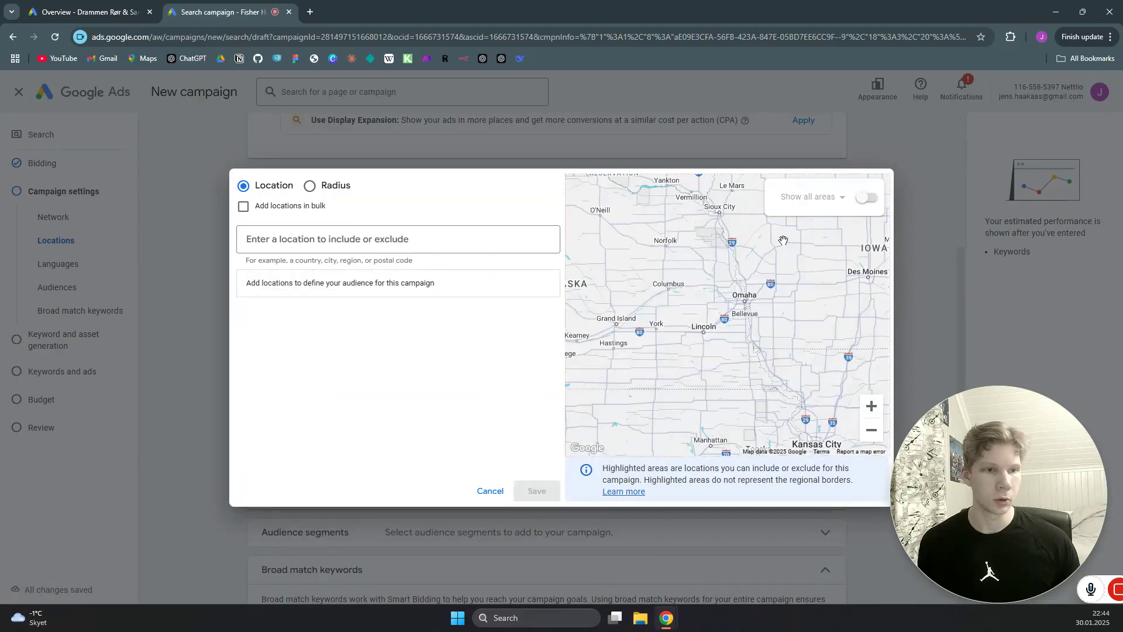
- Show all areas on the map and include postal code 68028, Nebraska, as a target location
left_click(865, 198)
scroll(725, 287, "up", 5)
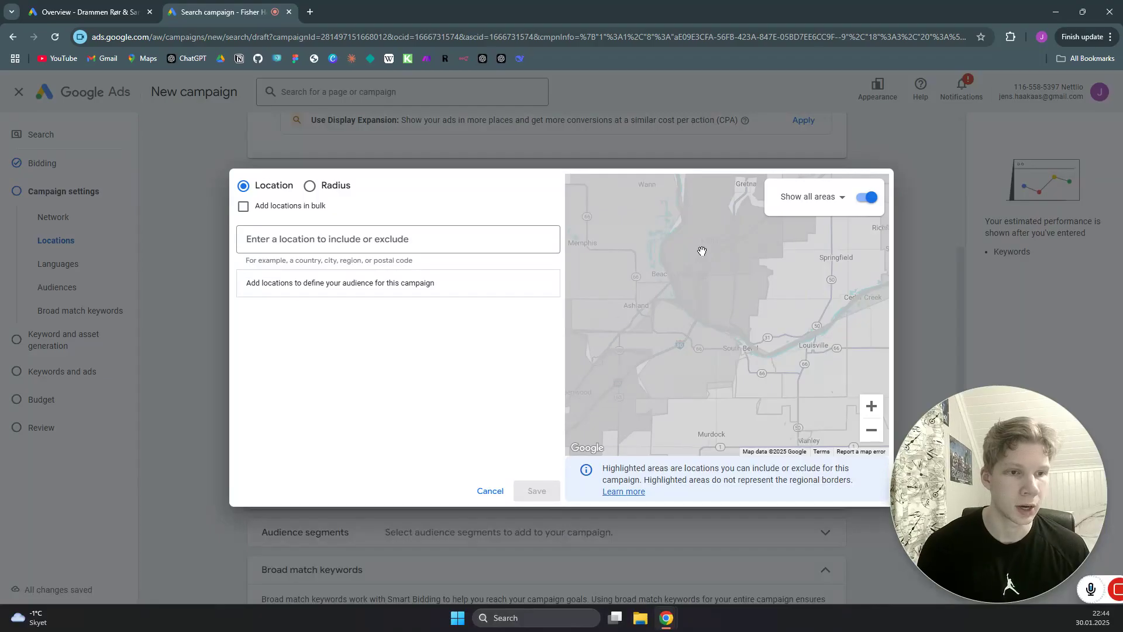
scroll(706, 255, "up", 3)
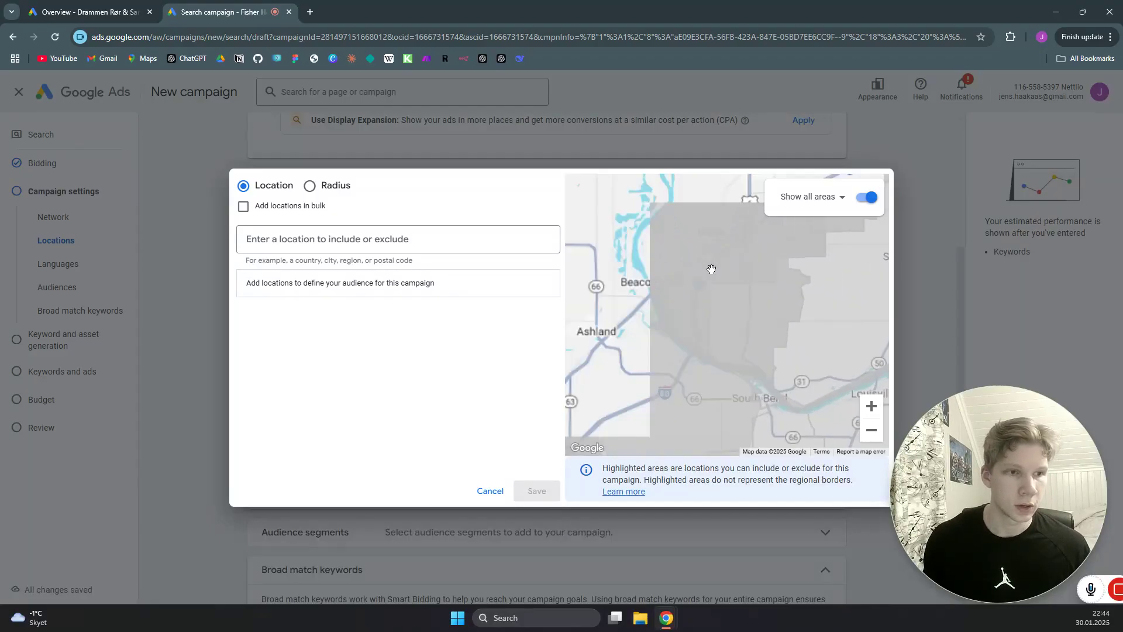
left_click(708, 261)
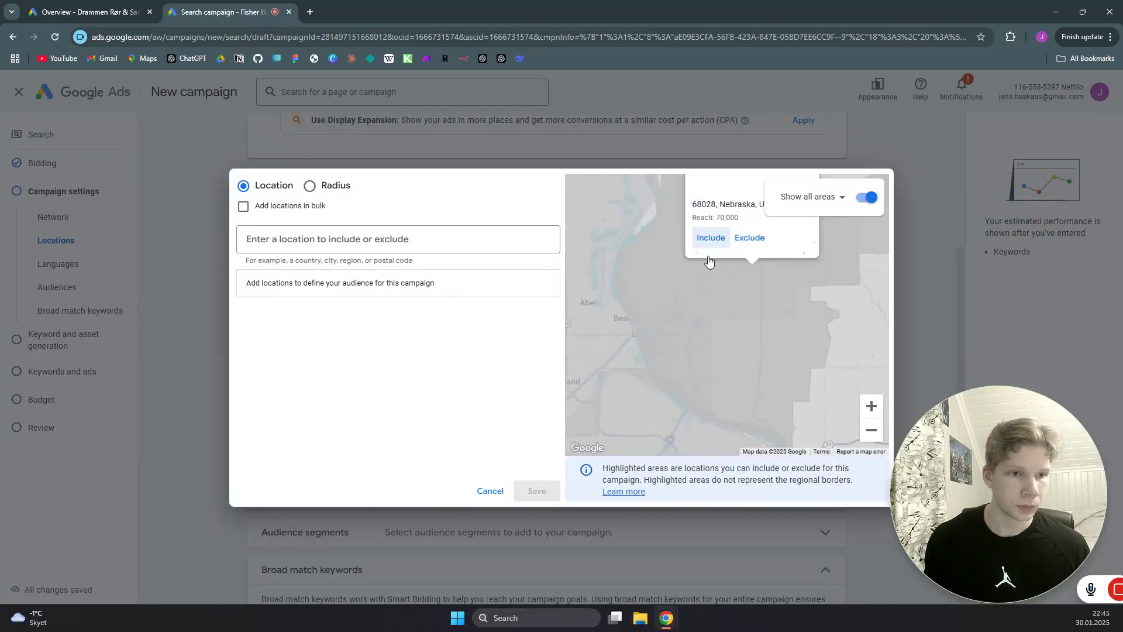
left_click(721, 281)
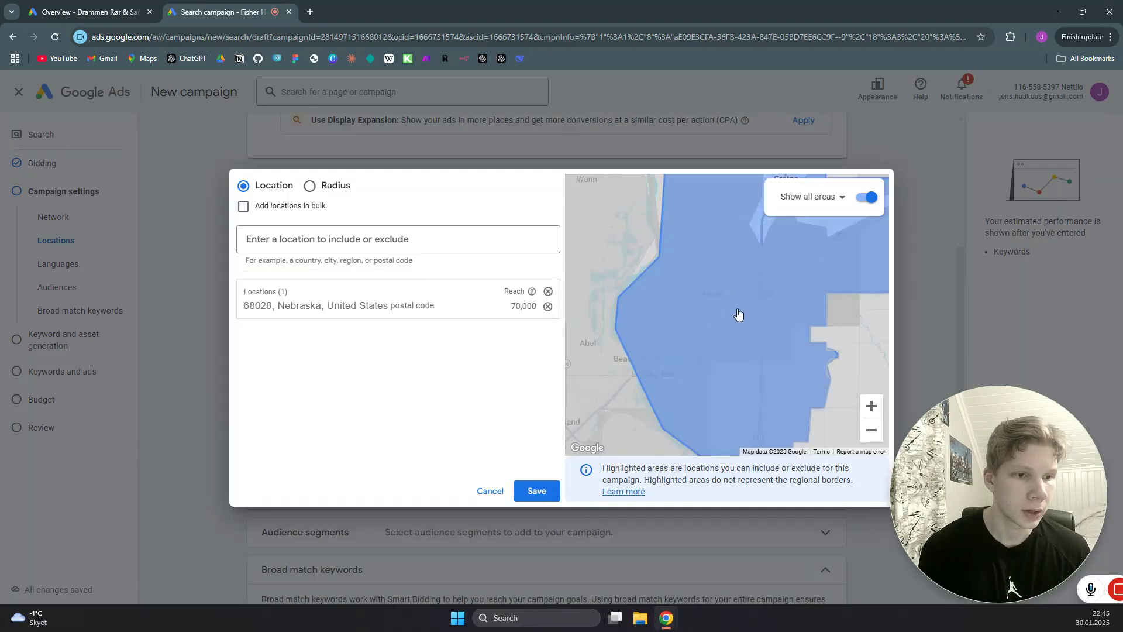
- Include the neighbouring Nebraska postal codes 68059 and 68138 as target locations from the map
scroll(714, 301, "down", 3)
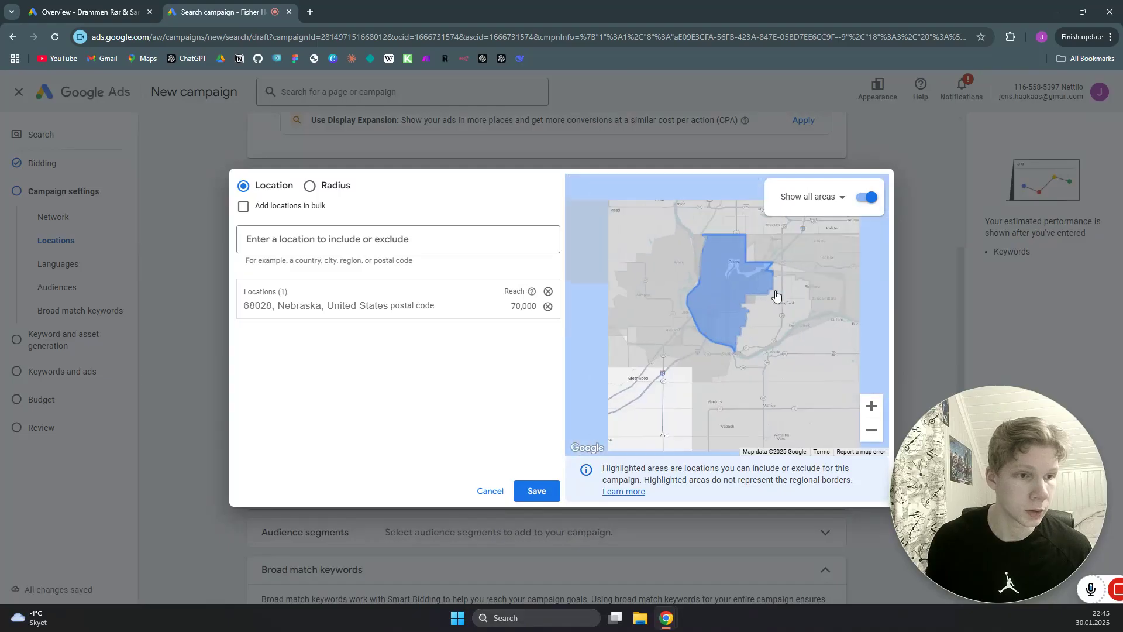
left_click_drag(768, 302, 736, 305)
left_click(731, 320)
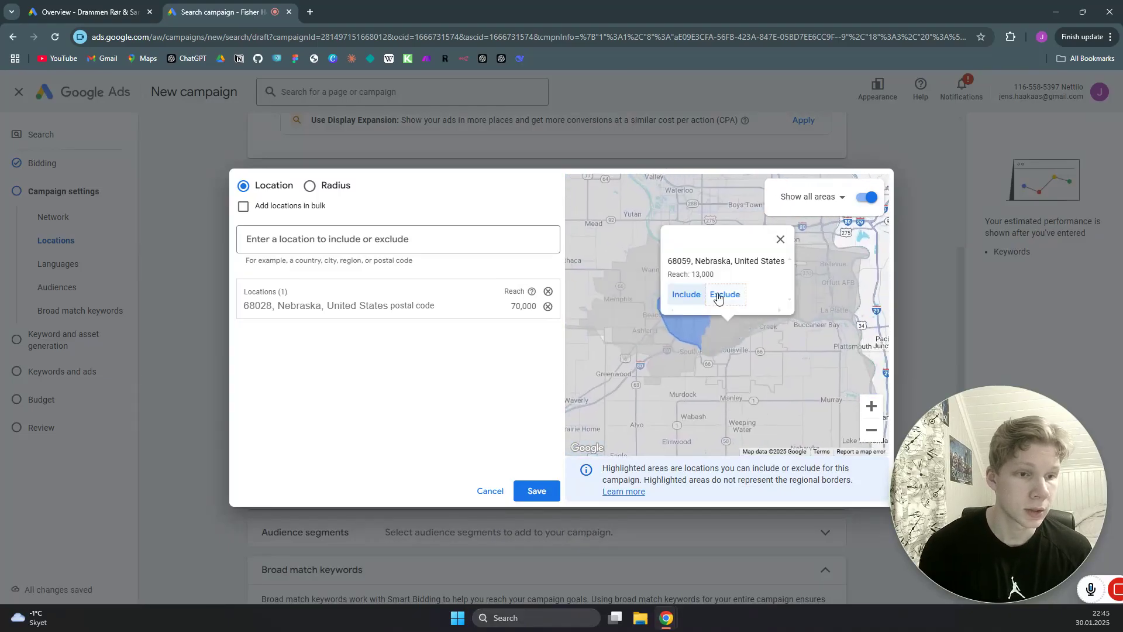
left_click(695, 298)
left_click(746, 266)
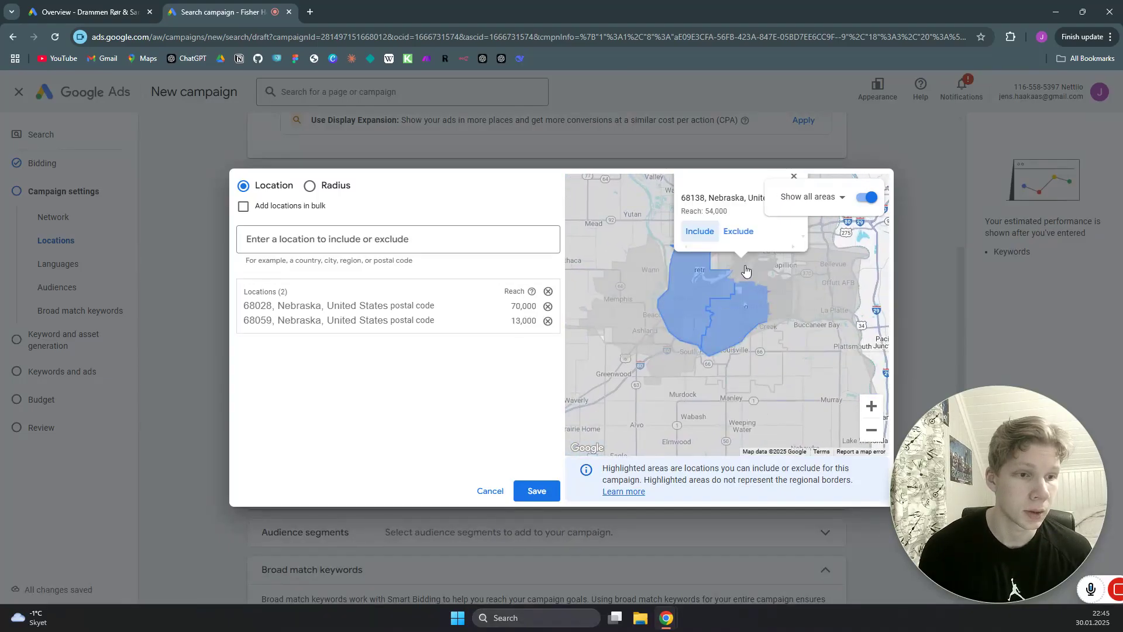
left_click(717, 292)
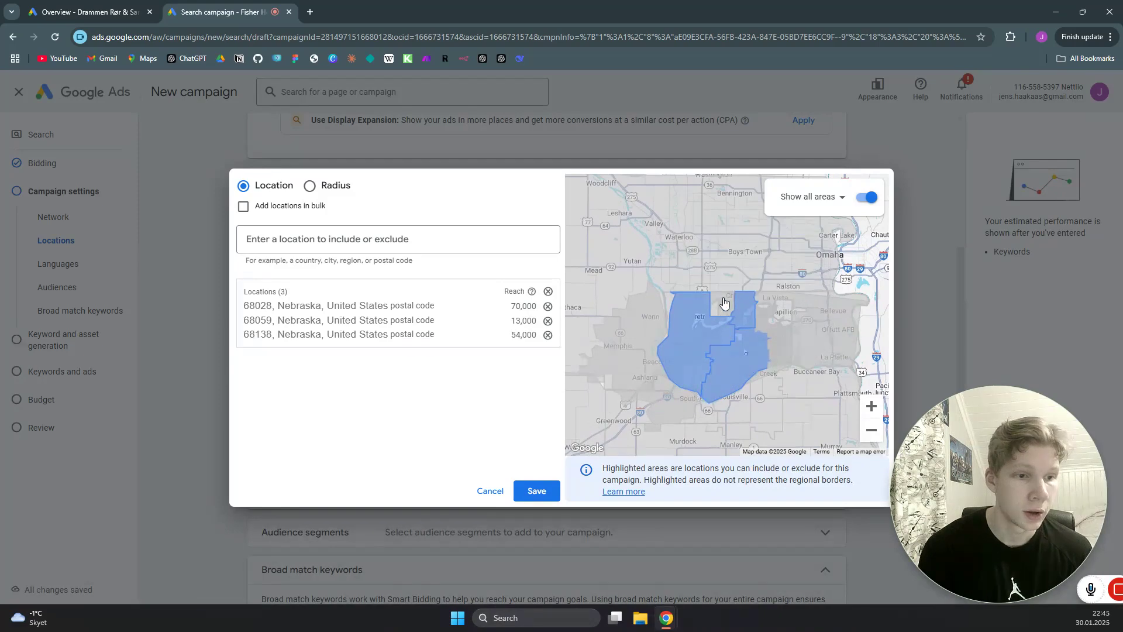
- Include Sarpy County and postal code 68046, Nebraska, as target locations from the map
left_click(723, 301)
left_click(664, 330)
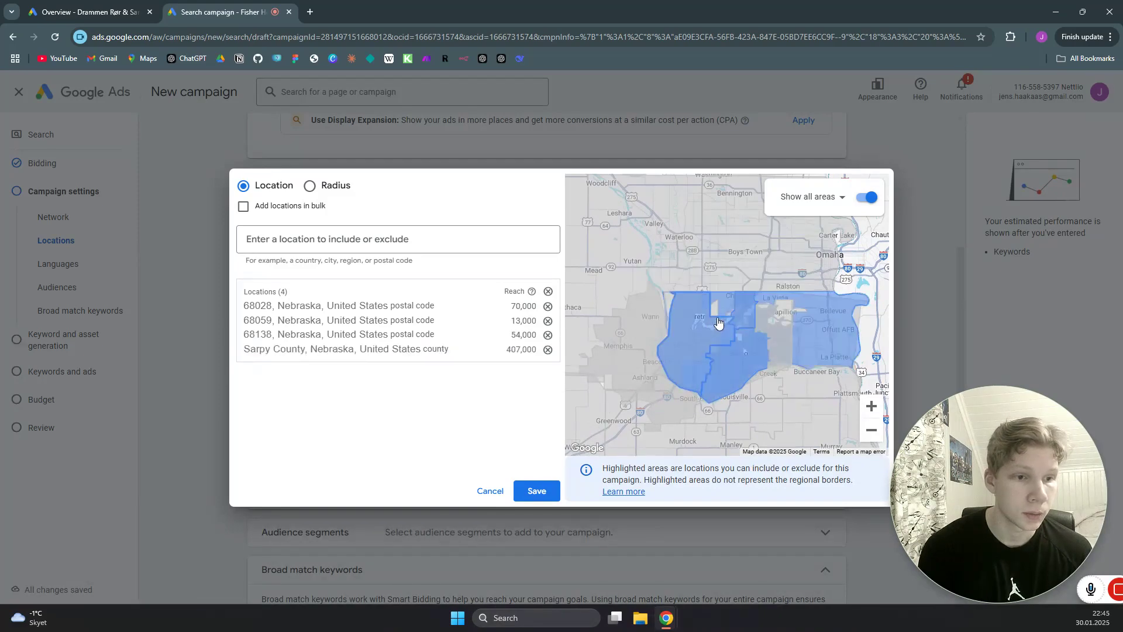
left_click(776, 329)
left_click(742, 293)
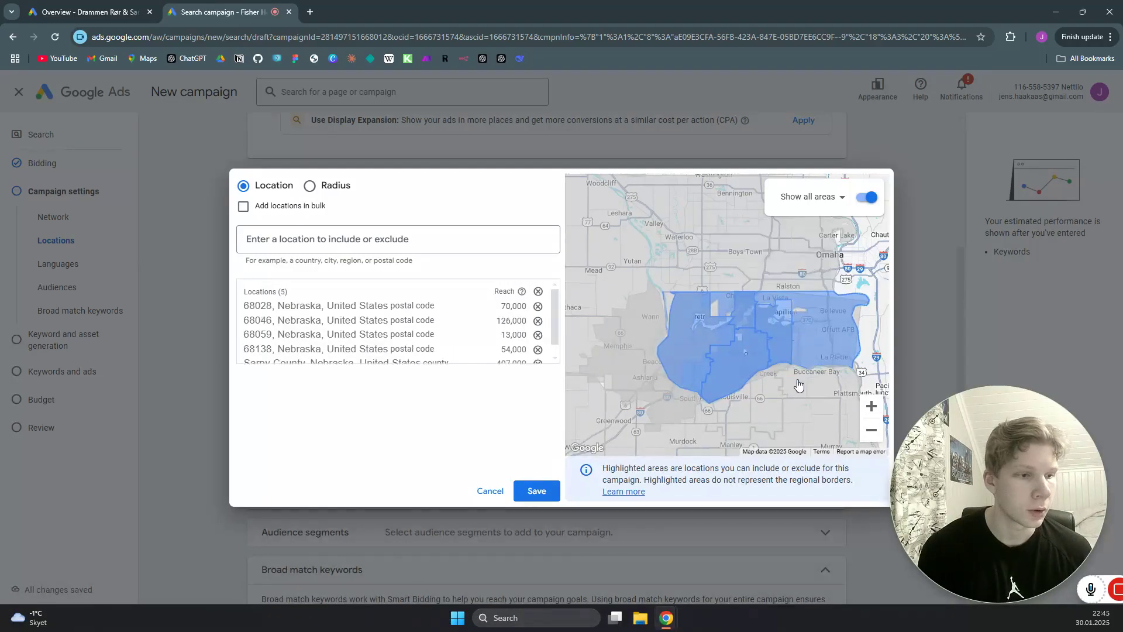
- Exclude Cass County and postal code 68037, Nebraska, south of the targeted area on the map
left_click(798, 384)
left_click(727, 393)
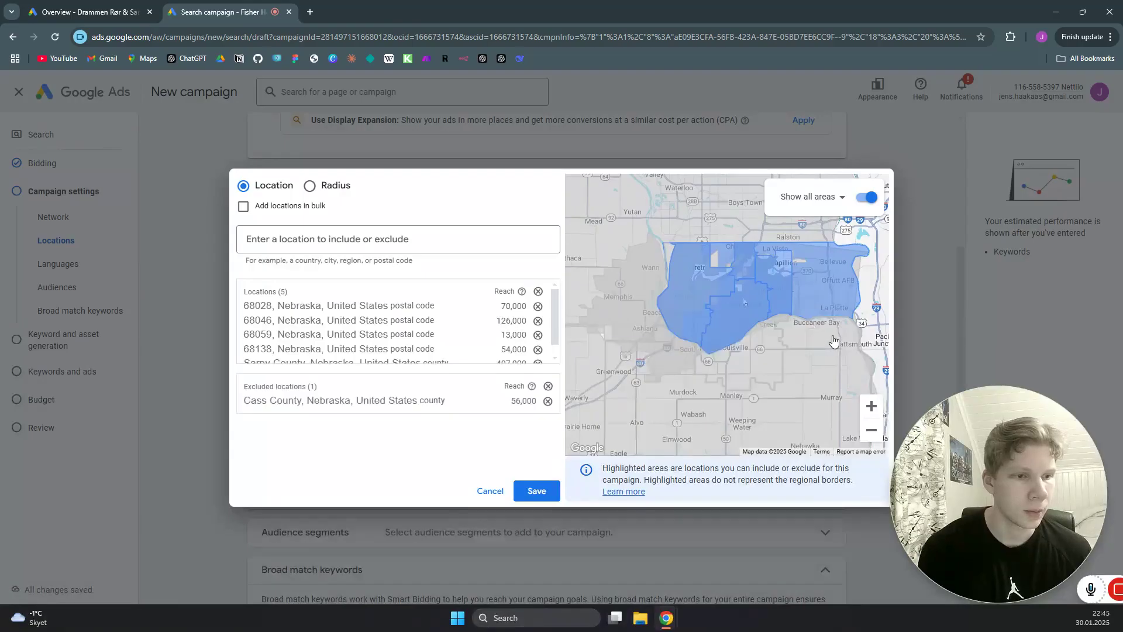
left_click(744, 358)
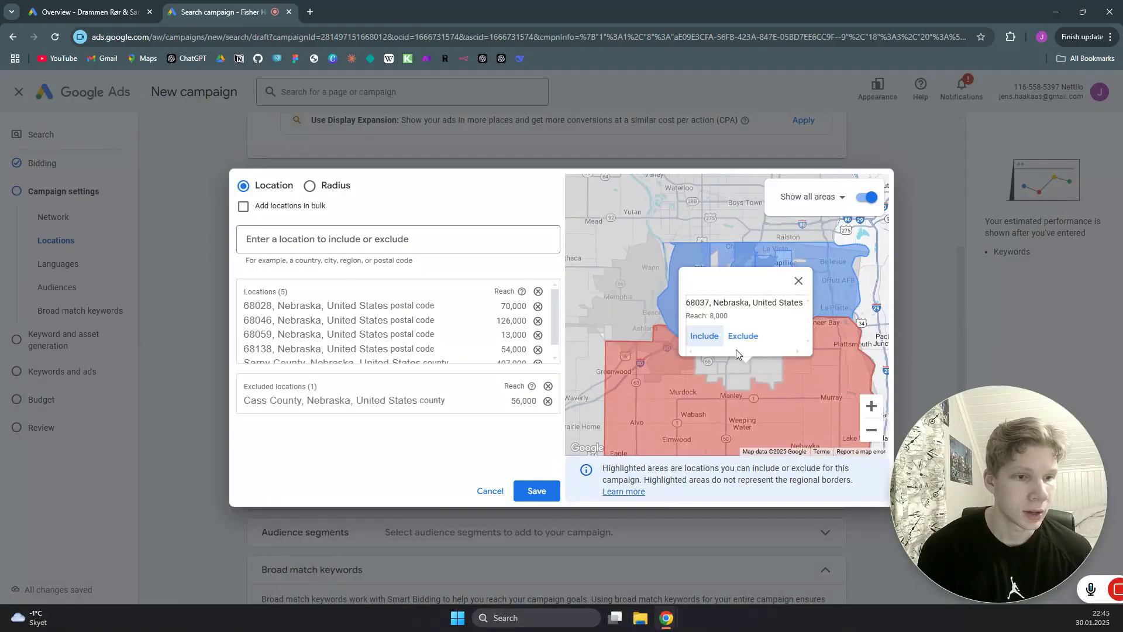
left_click(745, 339)
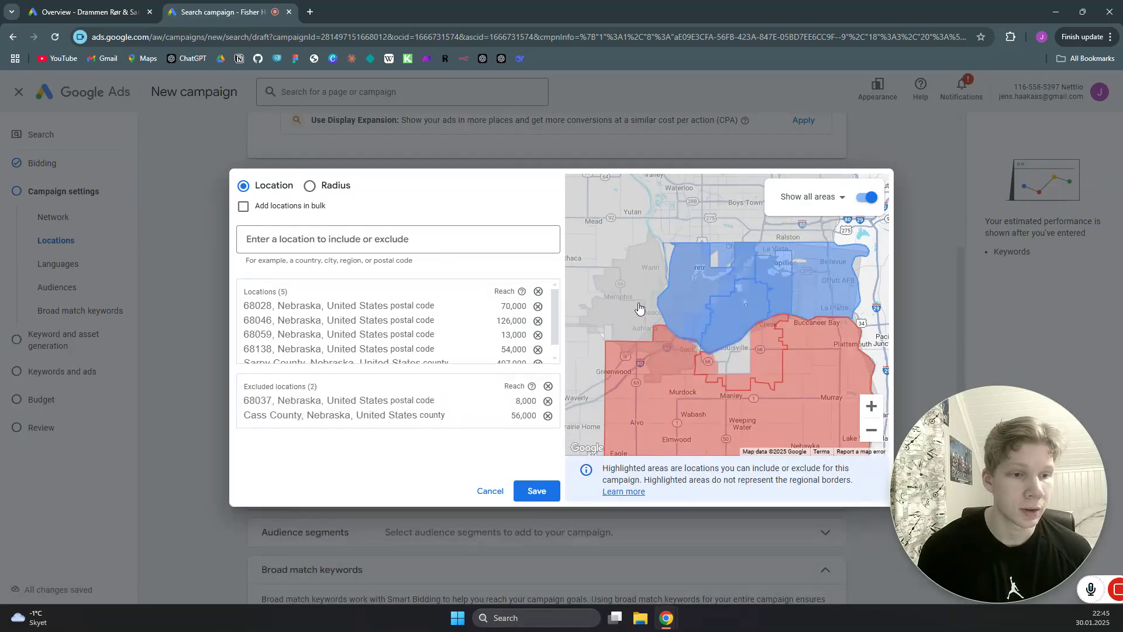
- Exclude Louisville Precinct and postal code 68003, Nebraska, and save the campaign's location targeting
left_click(738, 364)
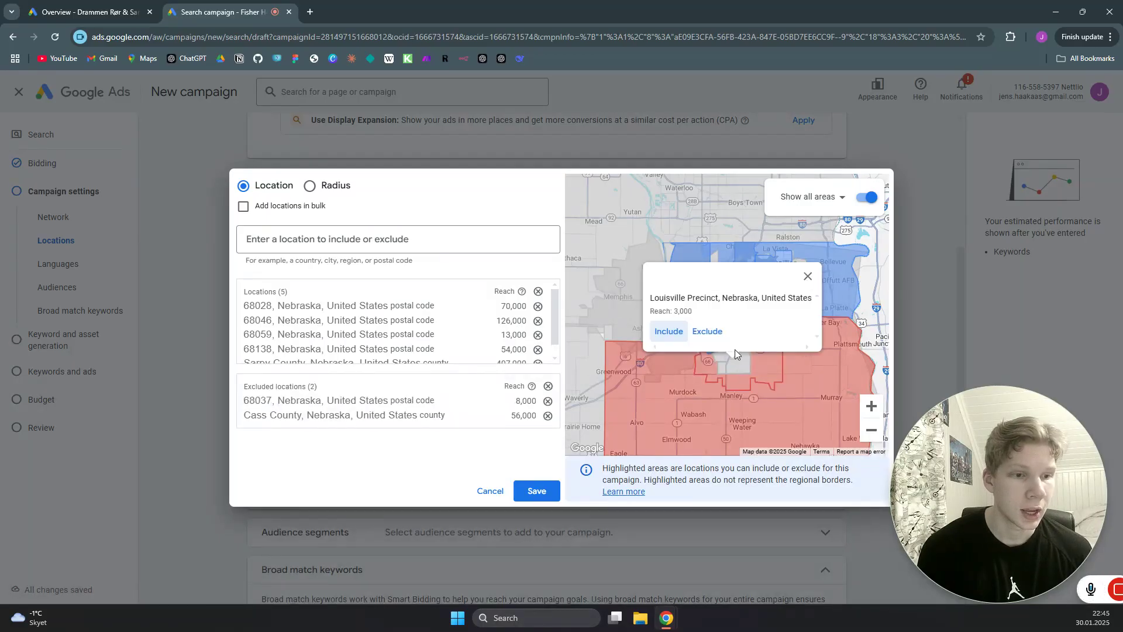
left_click(711, 330)
left_click(641, 302)
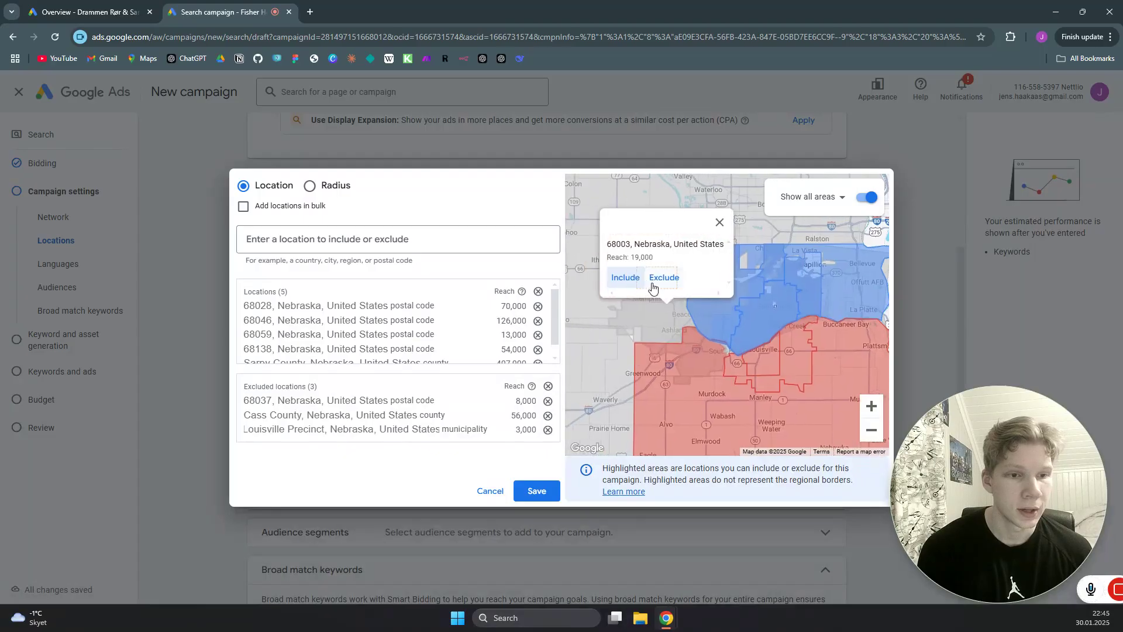
left_click(666, 279)
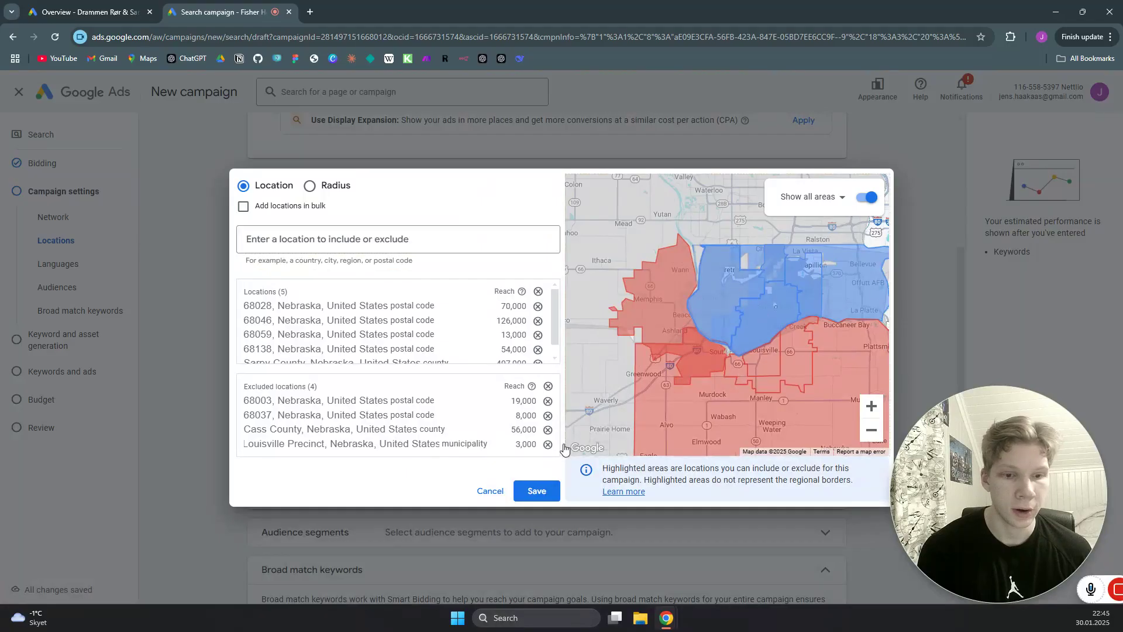
left_click(535, 491)
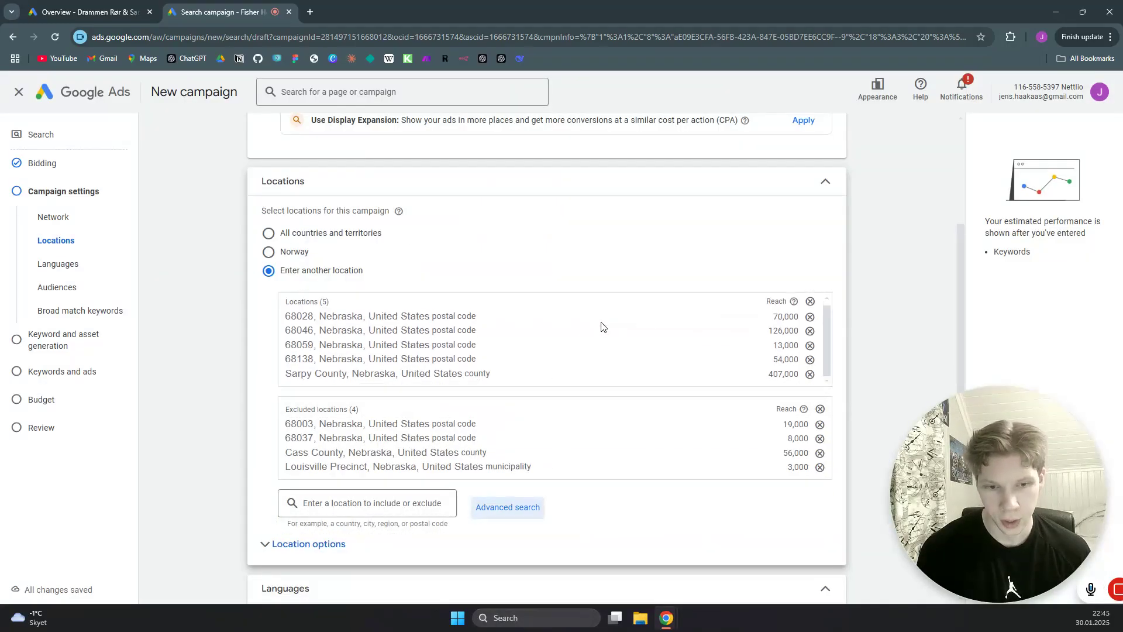
- Turn off broad match keywords for the campaign so that it uses keyword match types
scroll(623, 395, "down", 5)
scroll(584, 362, "down", 1)
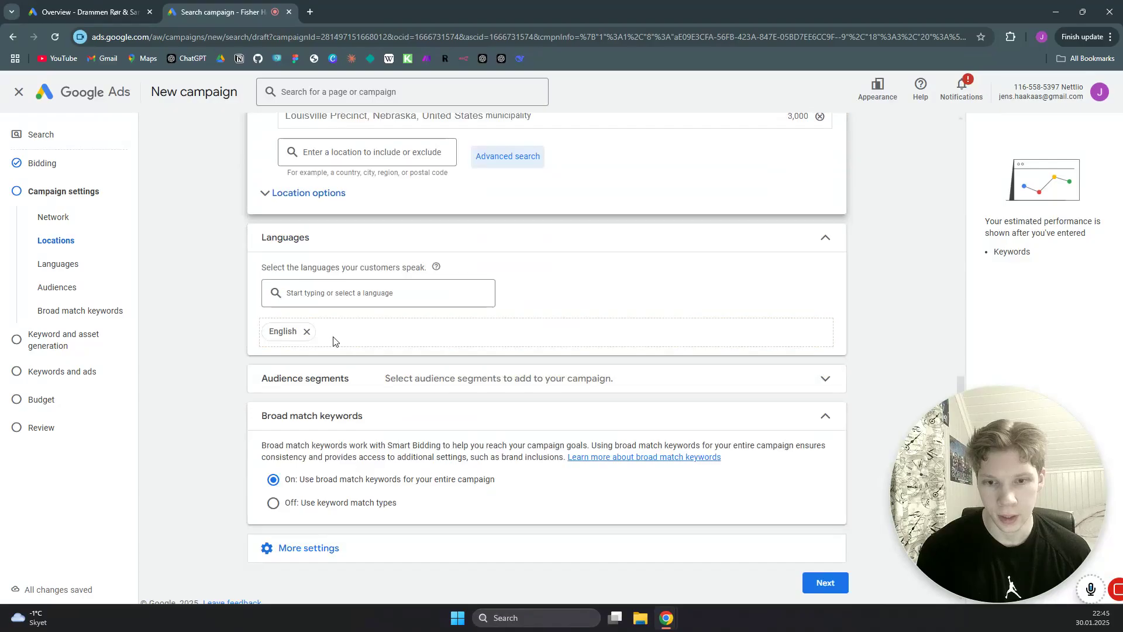
scroll(405, 334, "down", 1)
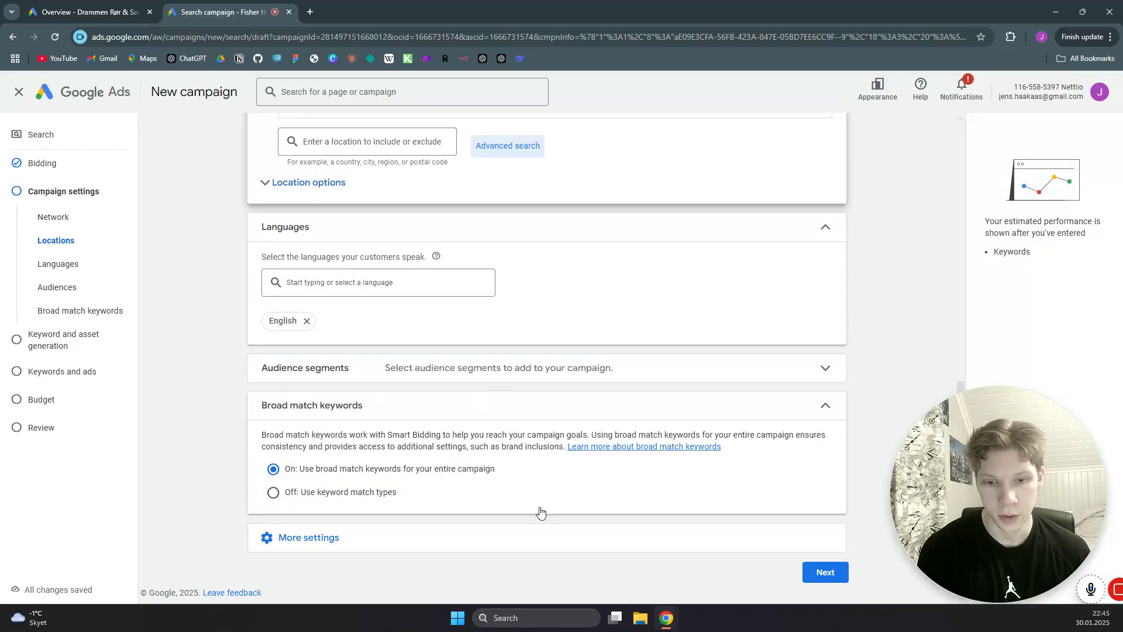
left_click(328, 492)
- Open the campaign's ad schedule and limit the ads to Mondays - Fridays
left_click(304, 537)
scroll(507, 382, "down", 1)
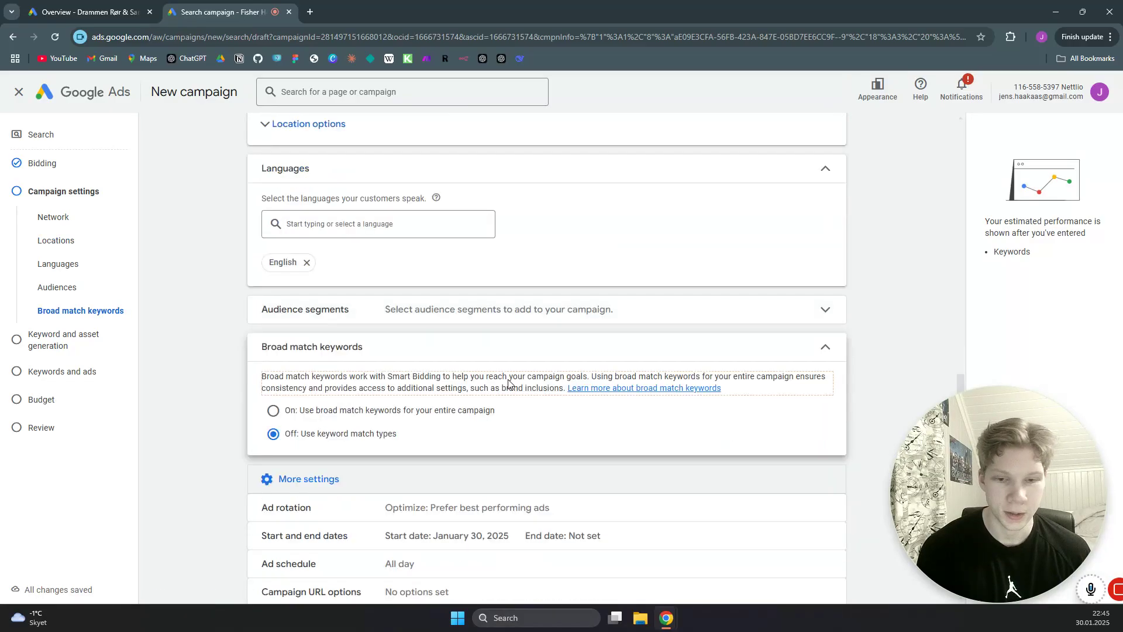
scroll(507, 383, "down", 1)
left_click(436, 489)
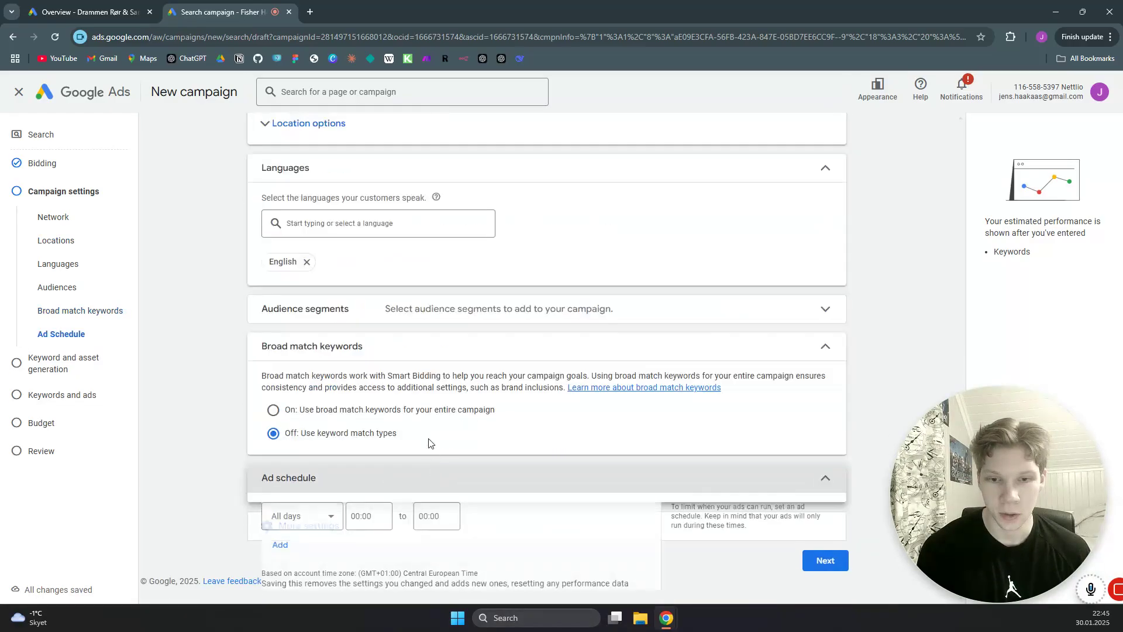
scroll(380, 436, "down", 2)
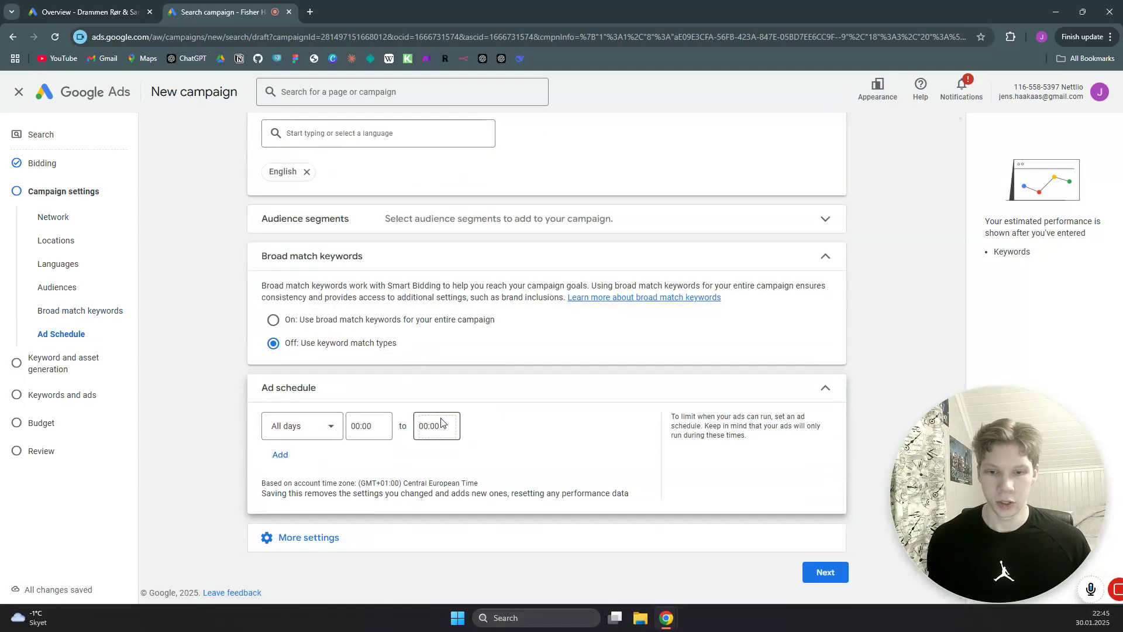
left_click(328, 427)
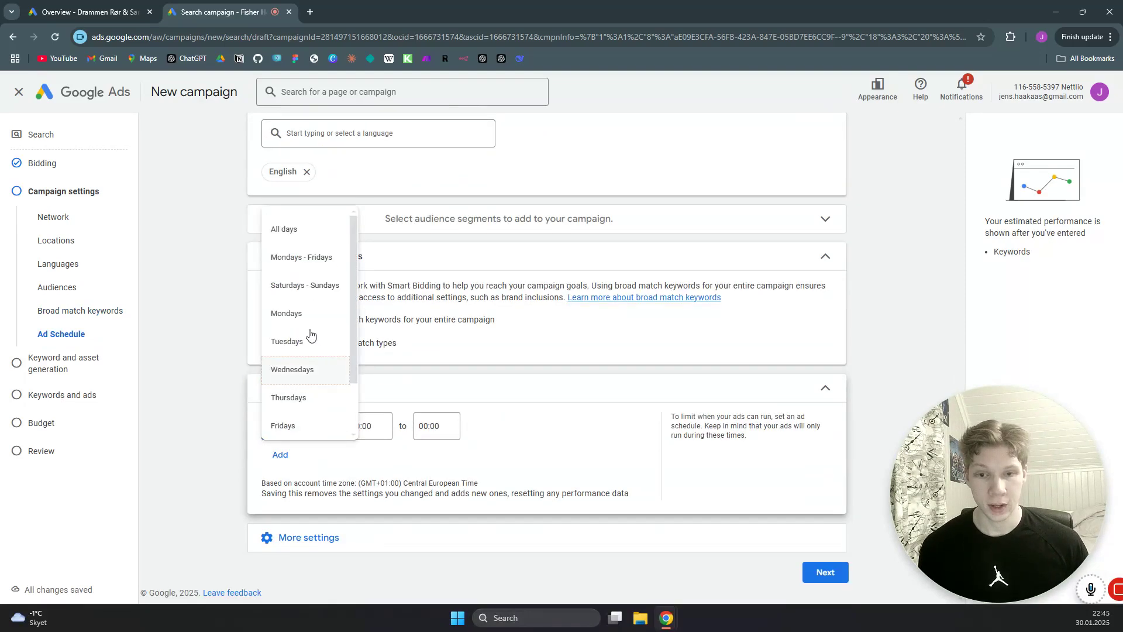
left_click(322, 267)
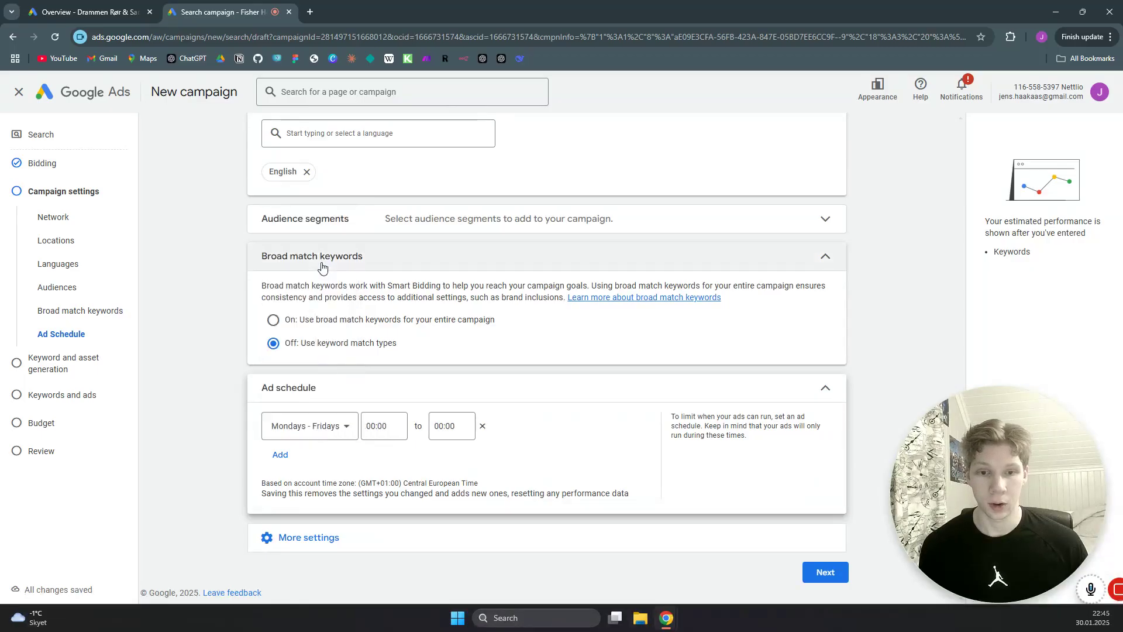
- Set the weekday ad schedule to run from 07:00 to 17:00 and continue past the campaign settings
left_click(380, 431)
scroll(380, 310, "down", 12)
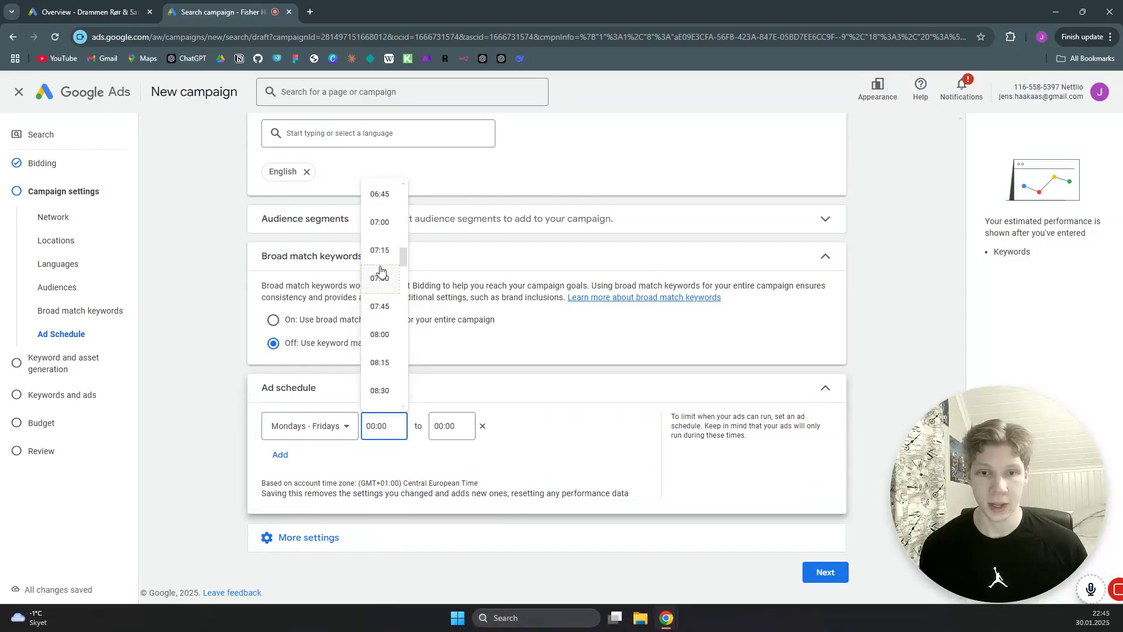
left_click(380, 223)
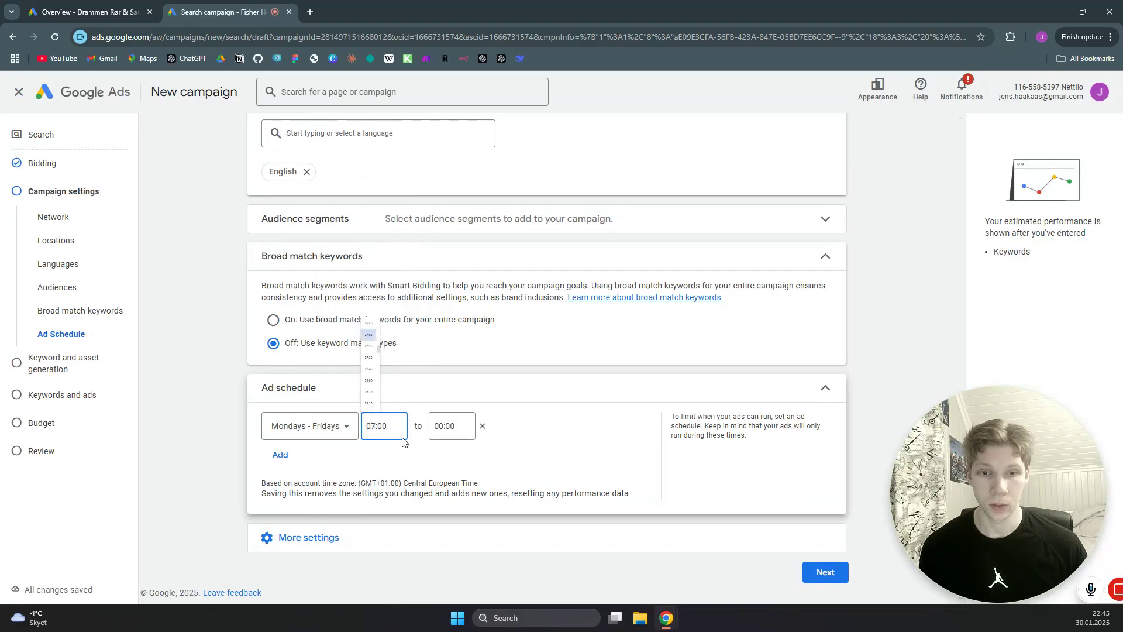
left_click(439, 429)
scroll(445, 360, "down", 20)
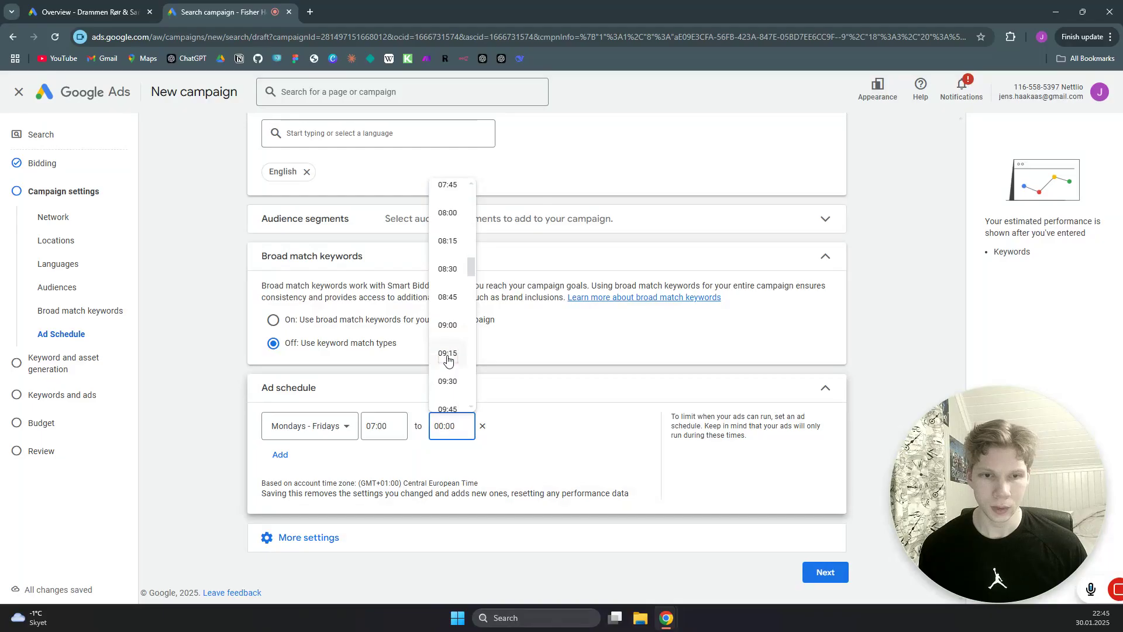
scroll(448, 358, "down", 12)
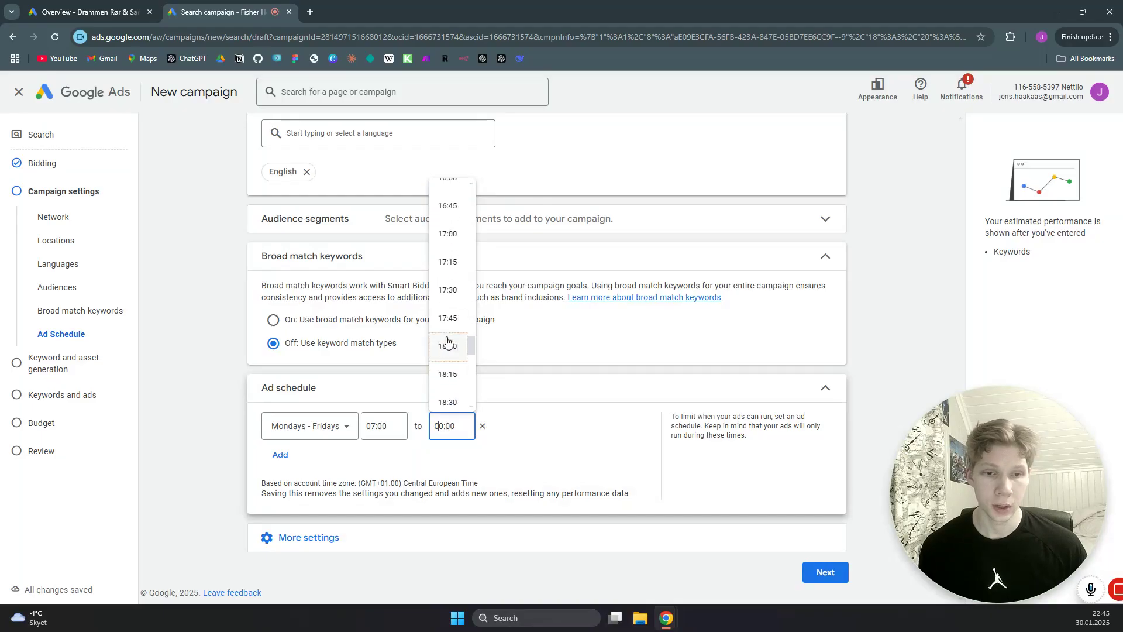
scroll(448, 338, "down", 1)
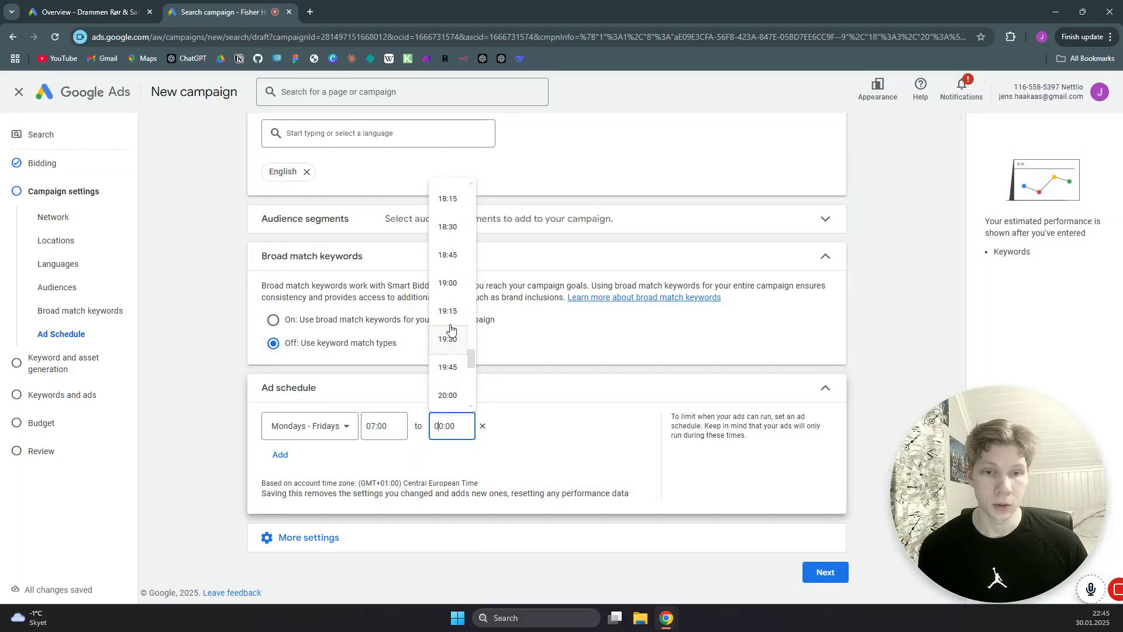
scroll(451, 328, "up", 5)
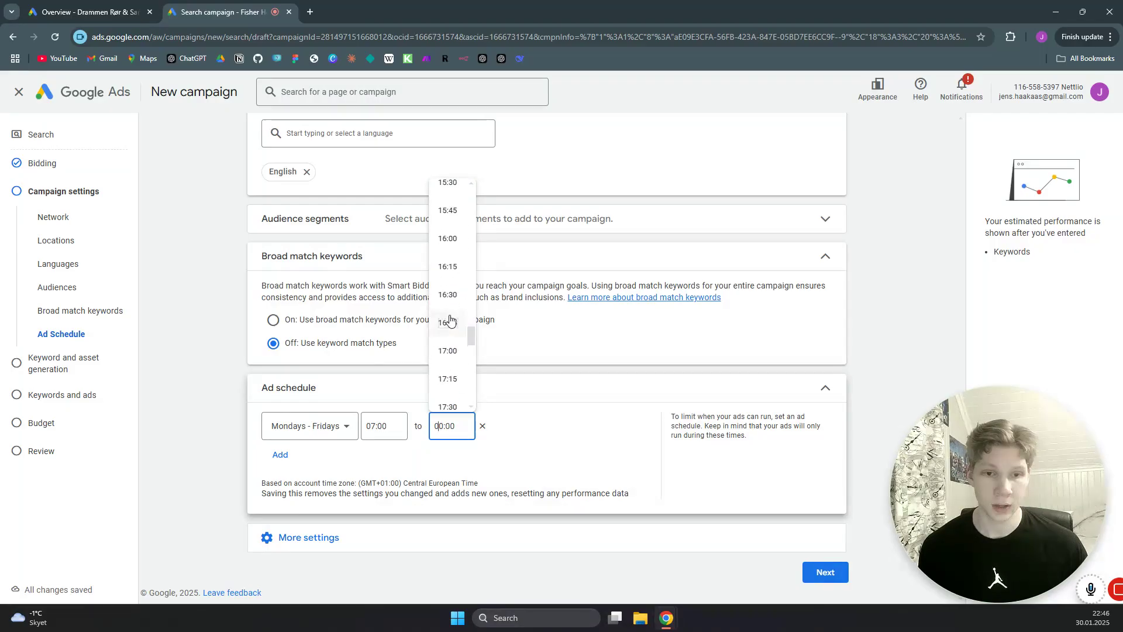
left_click(445, 350)
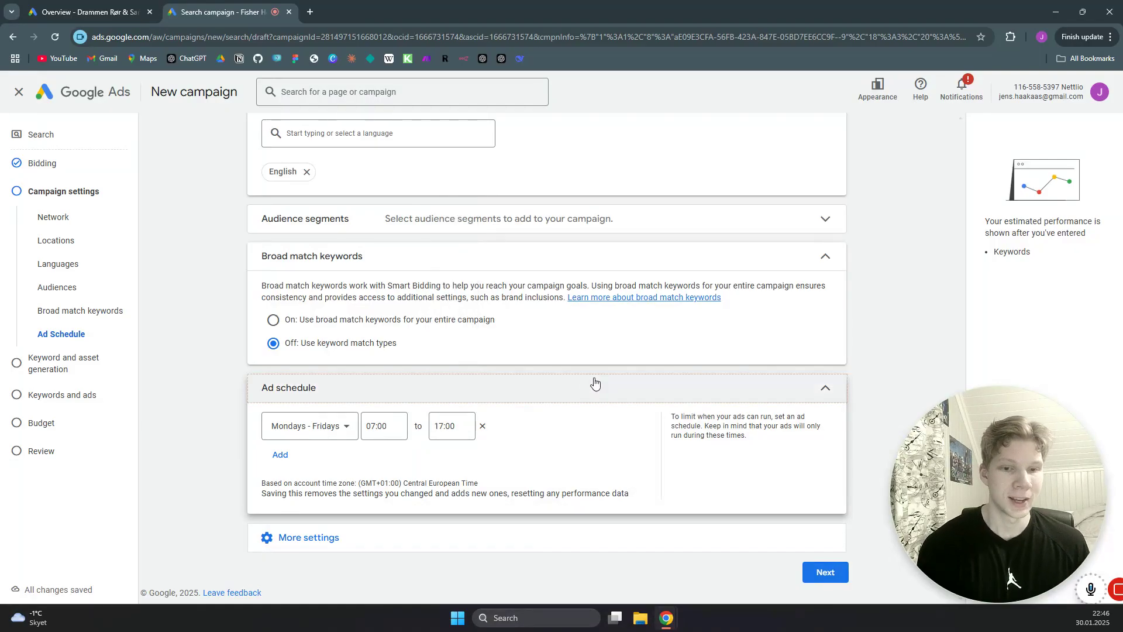
left_click(825, 572)
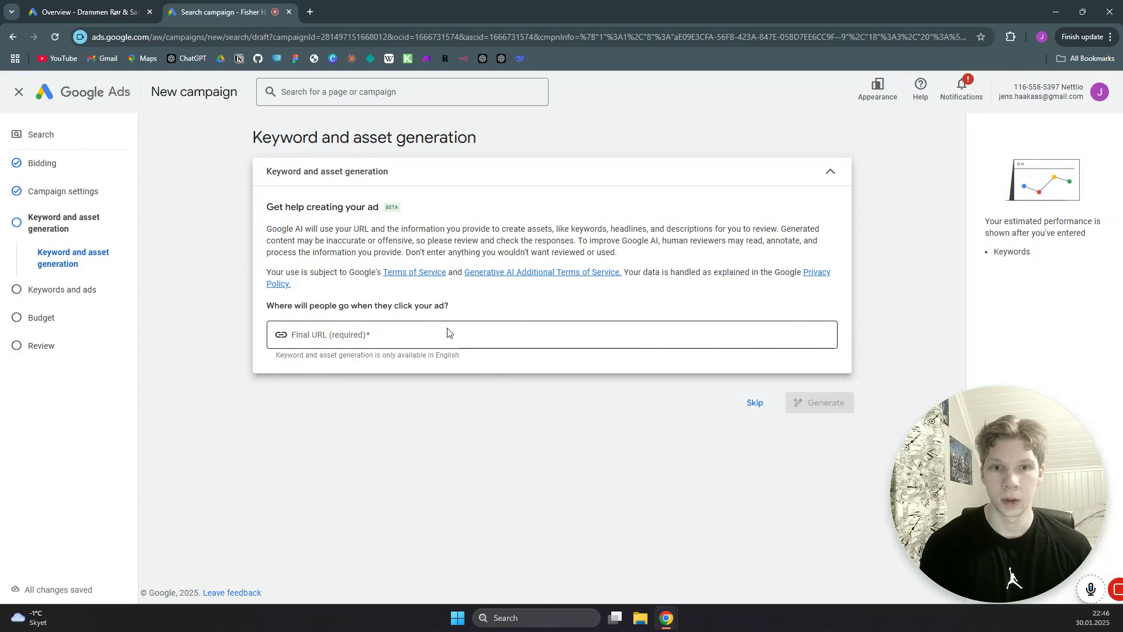
left_click(760, 404)
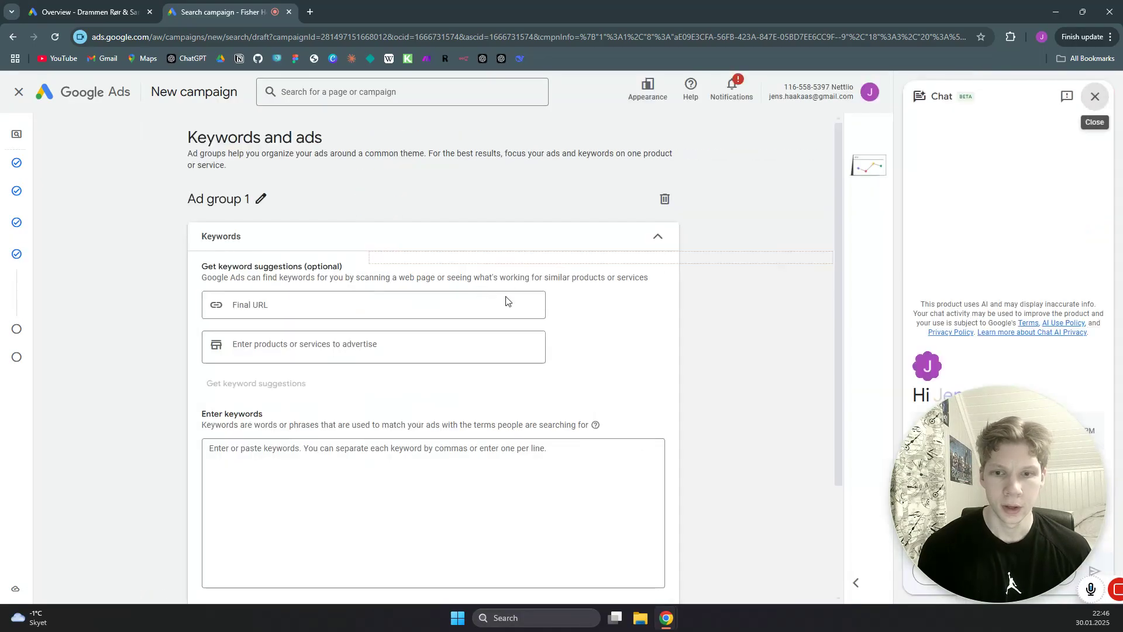
scroll(522, 300, "down", 1)
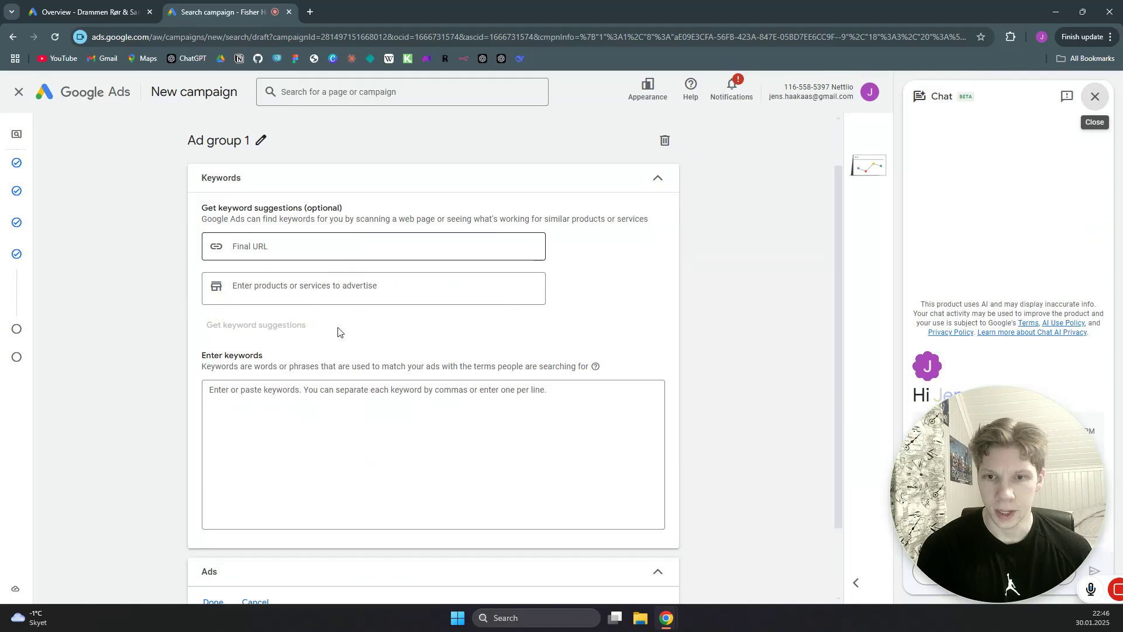
scroll(373, 367, "down", 10)
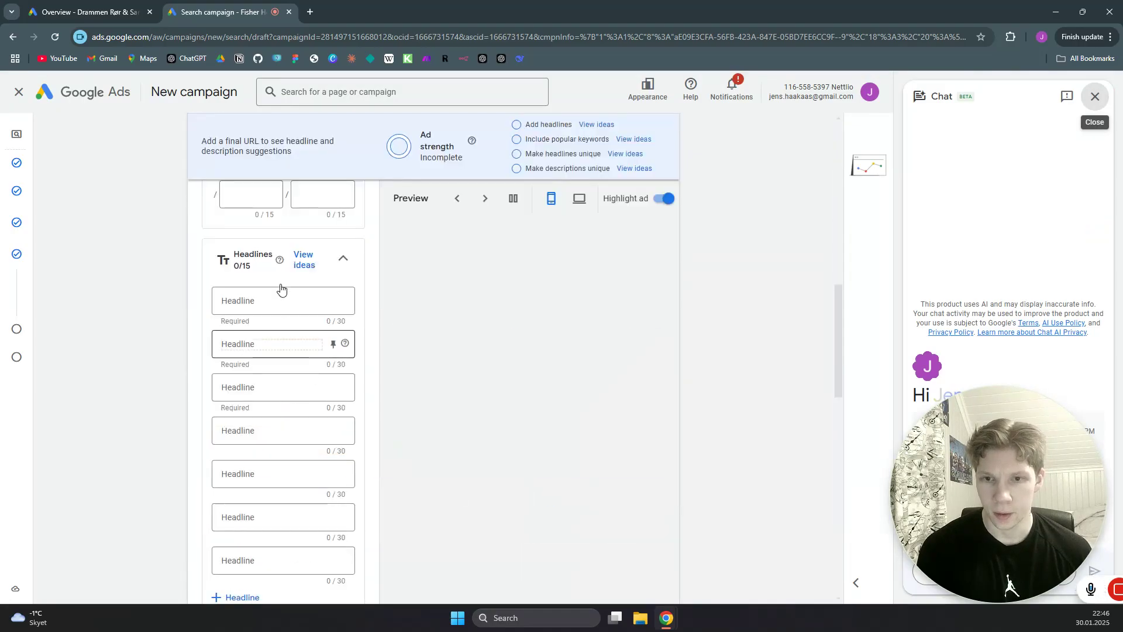
scroll(280, 294, "up", 3)
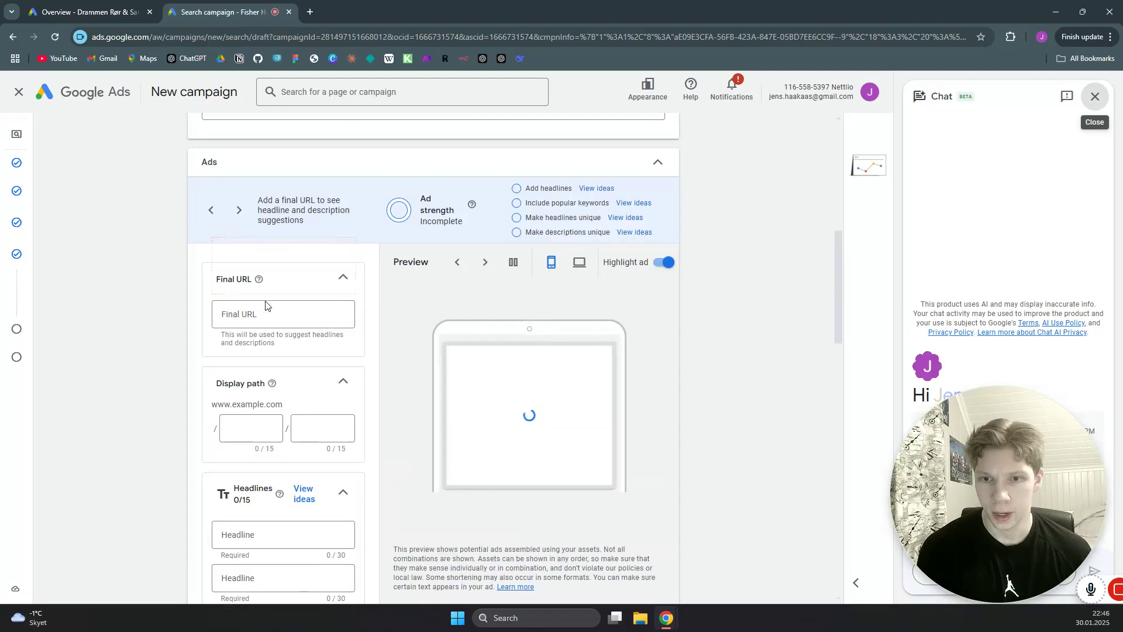
scroll(251, 317, "up", 1)
left_click(253, 369)
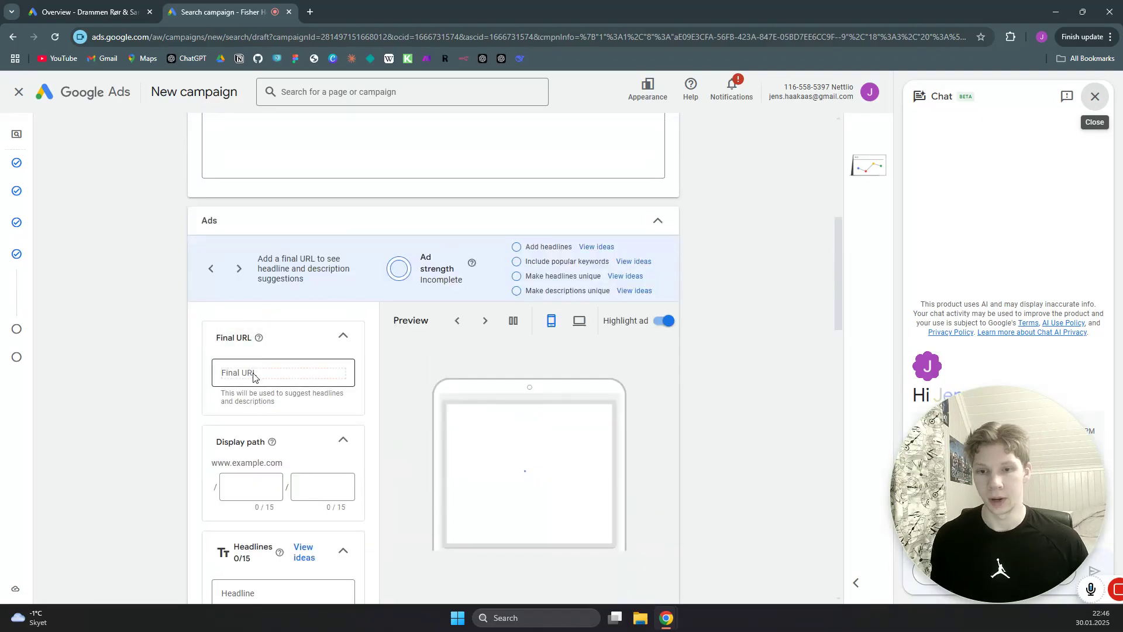
type("https://standardac.com/")
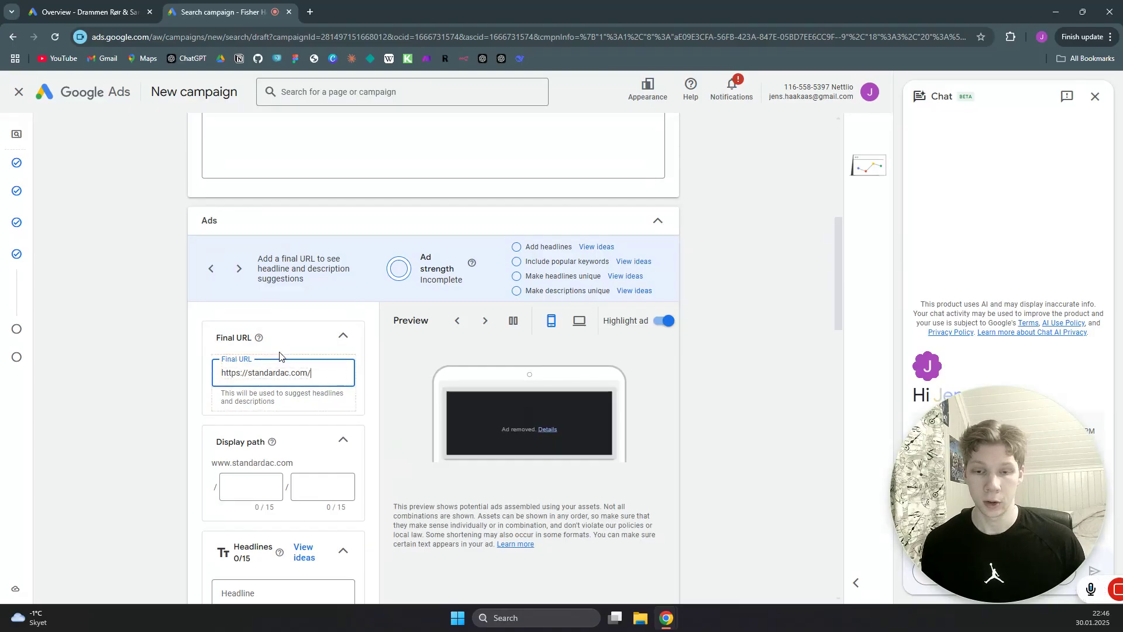
- Set the ad's display path to hvac in the first part and omaha in the second
scroll(370, 359, "down", 1)
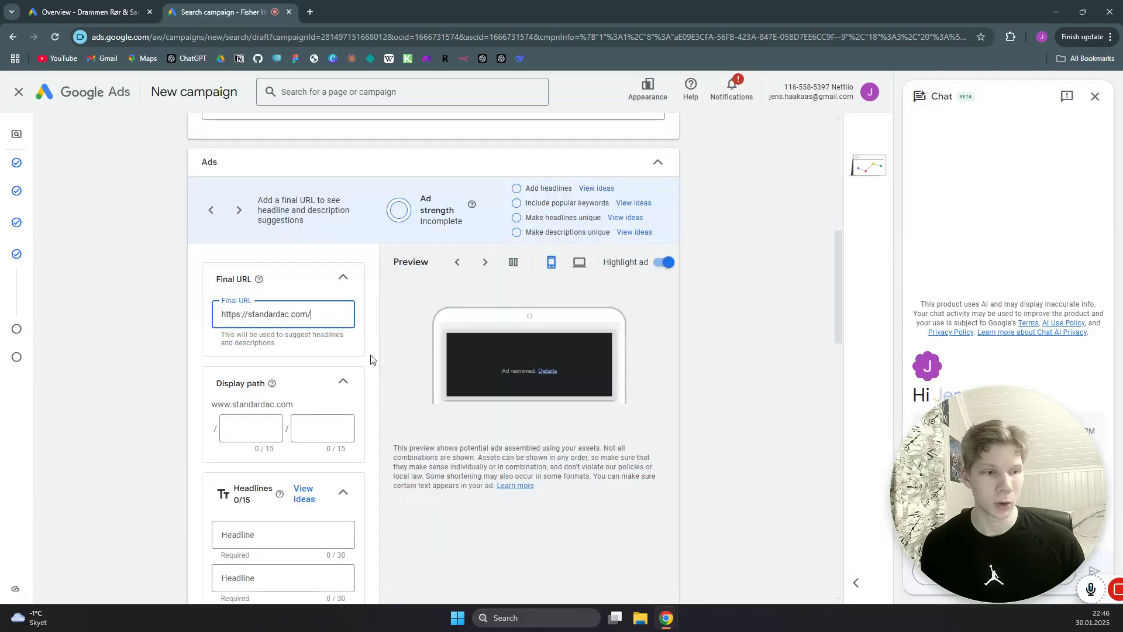
left_click(257, 428)
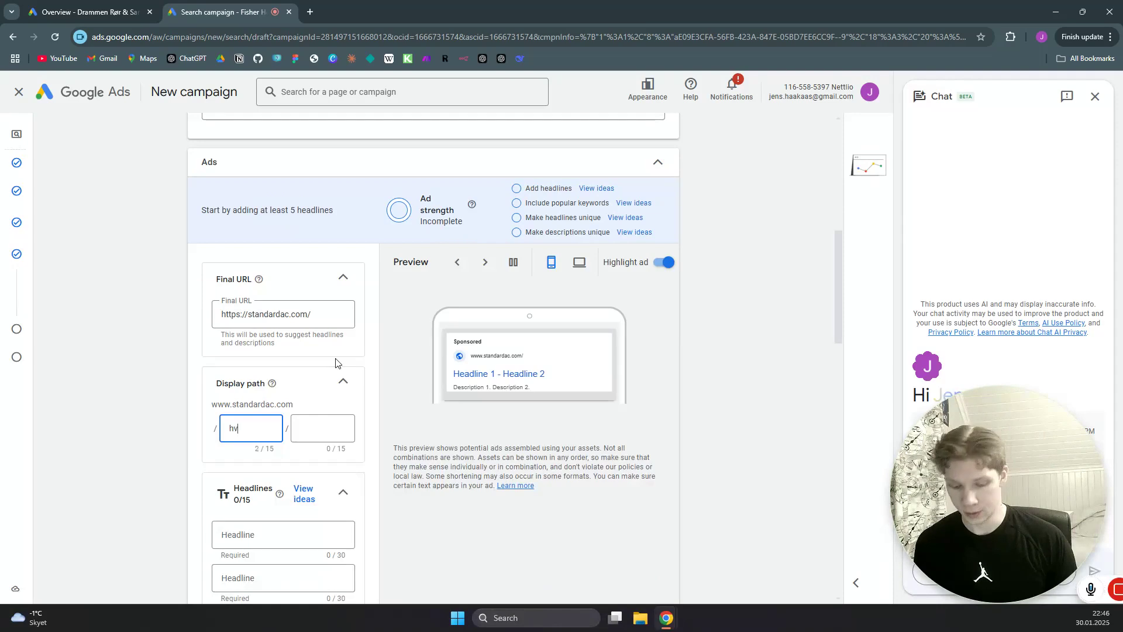
left_click(321, 425)
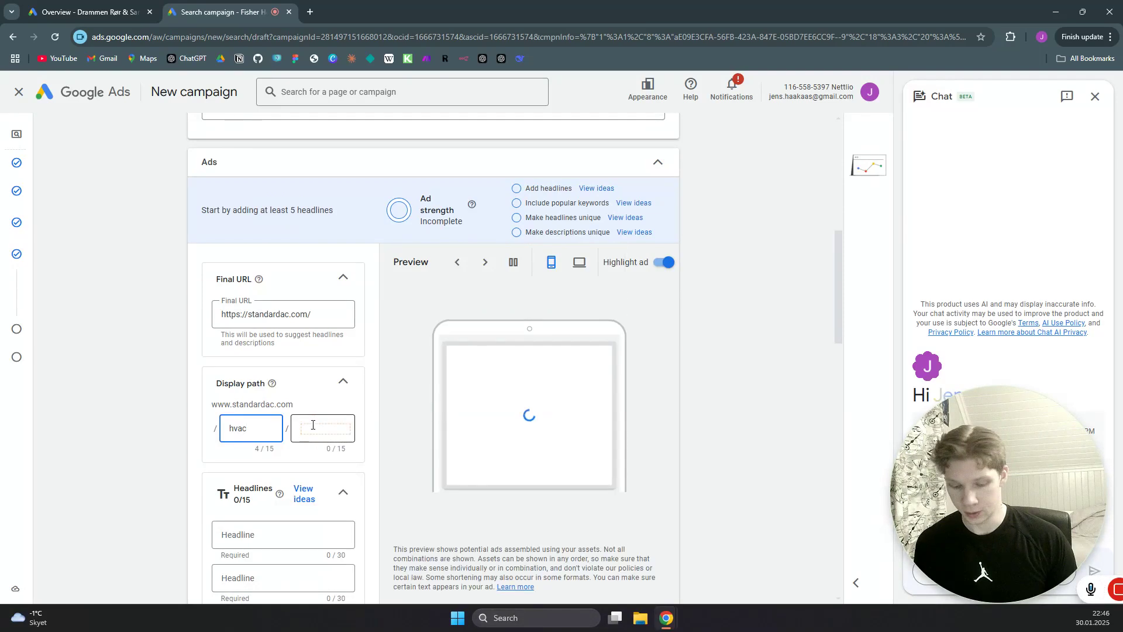
type("omaha")
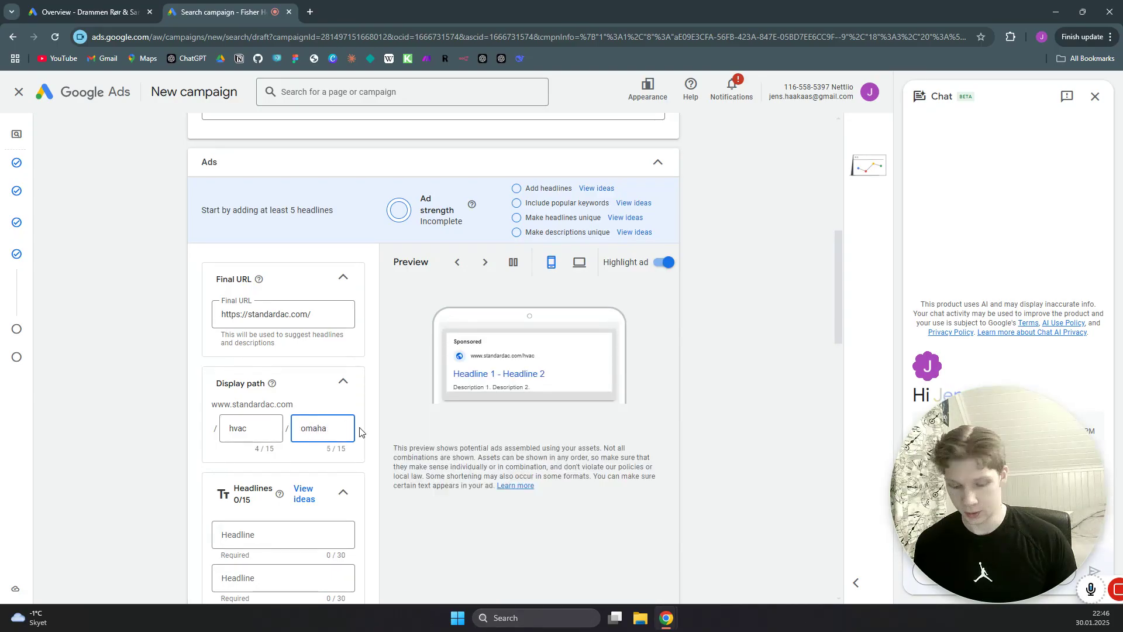
- Enter the headlines "#1 HVAC Company in Omaha", "Over 30 Years of Experience", "Best HVAC Company Omaha", "Heating, Ventialation and AC" and "Get a Free Estimate Online"
scroll(358, 429, "down", 4)
left_click(259, 298)
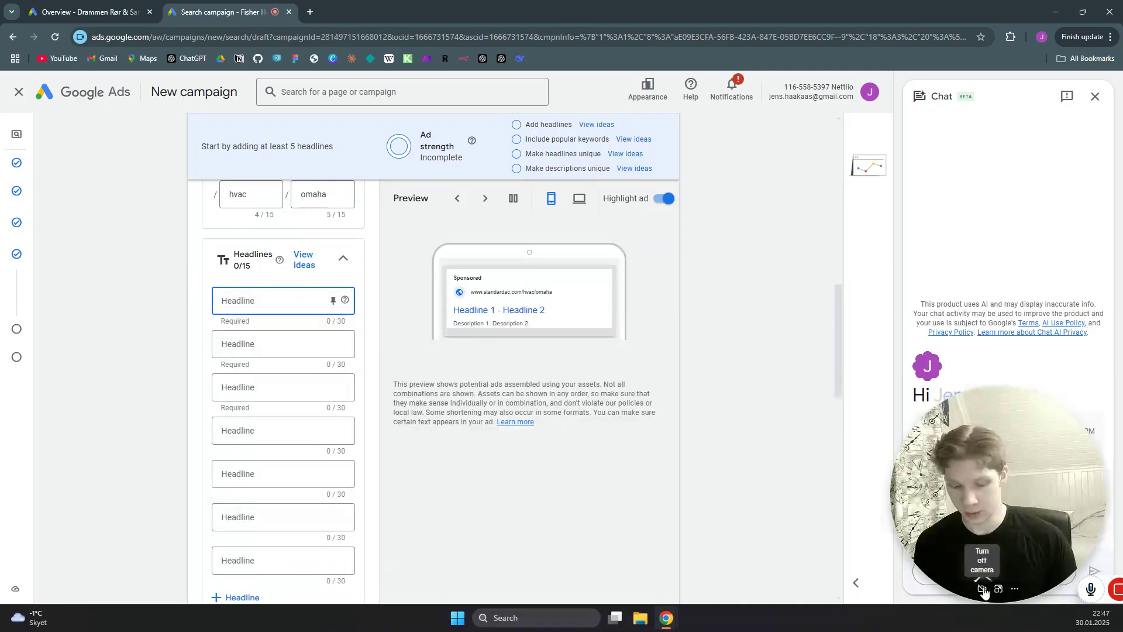
type("#1 HVAC Company in Omaha Over 30 Years of Experience Best HVAC Company Omaha Heating, Ventialation and AC Get a Free Estimate Online")
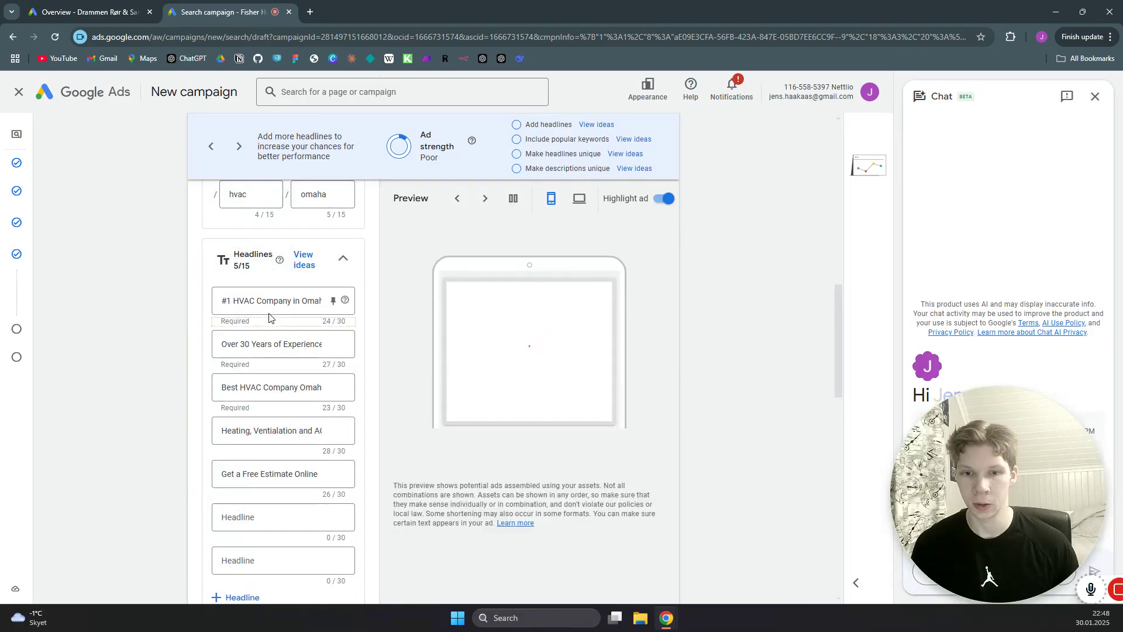
- Write two descriptions: Omaha's leading HVAC company with over 30 years of experience, and heating, ventilation and air conditioning with a free online estimate
scroll(367, 367, "down", 5)
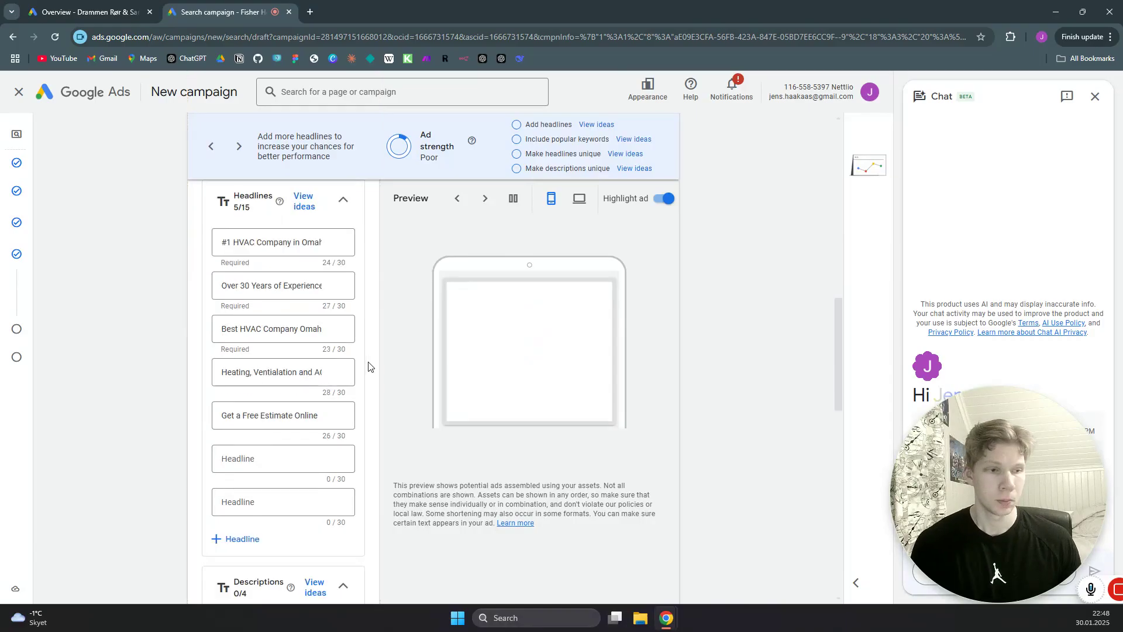
scroll(361, 330, "down", 2)
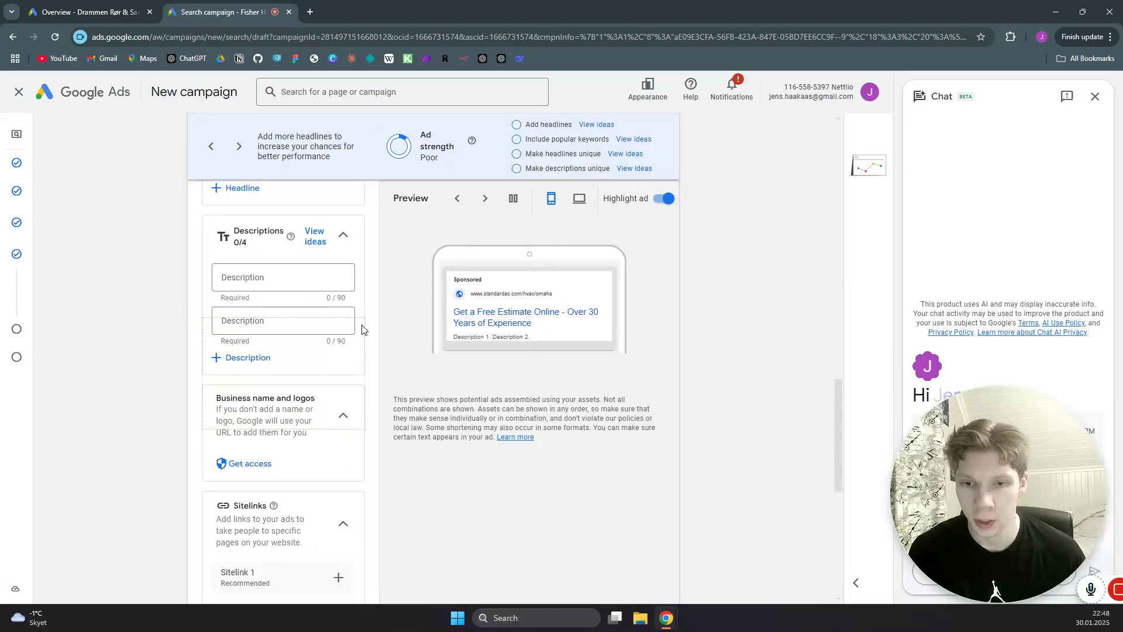
left_click(275, 276)
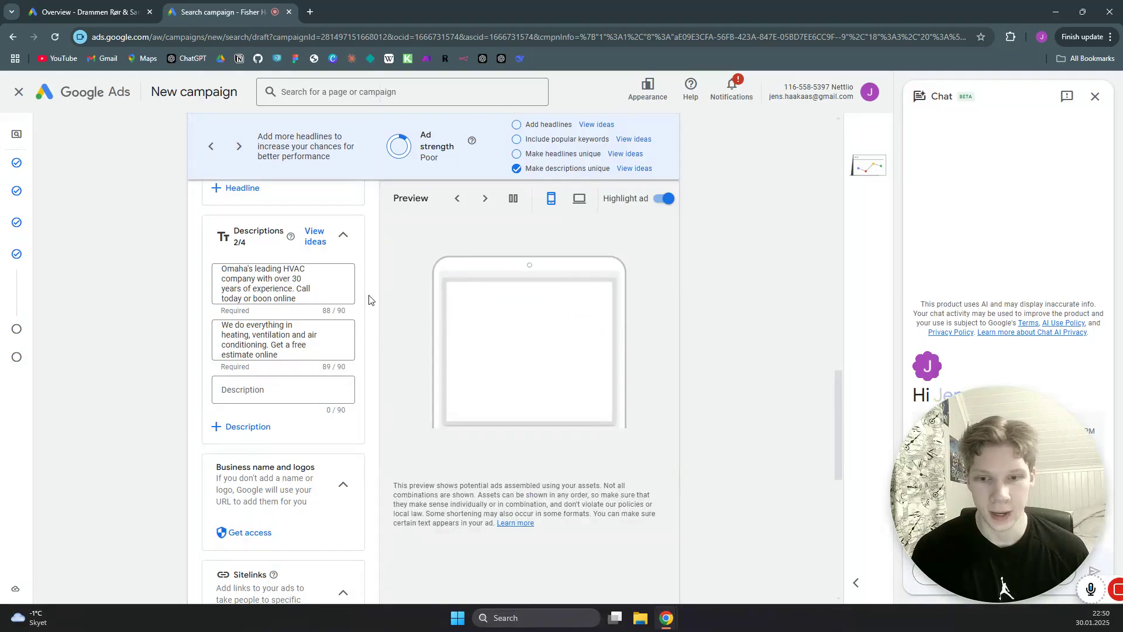
scroll(369, 300, "down", 4)
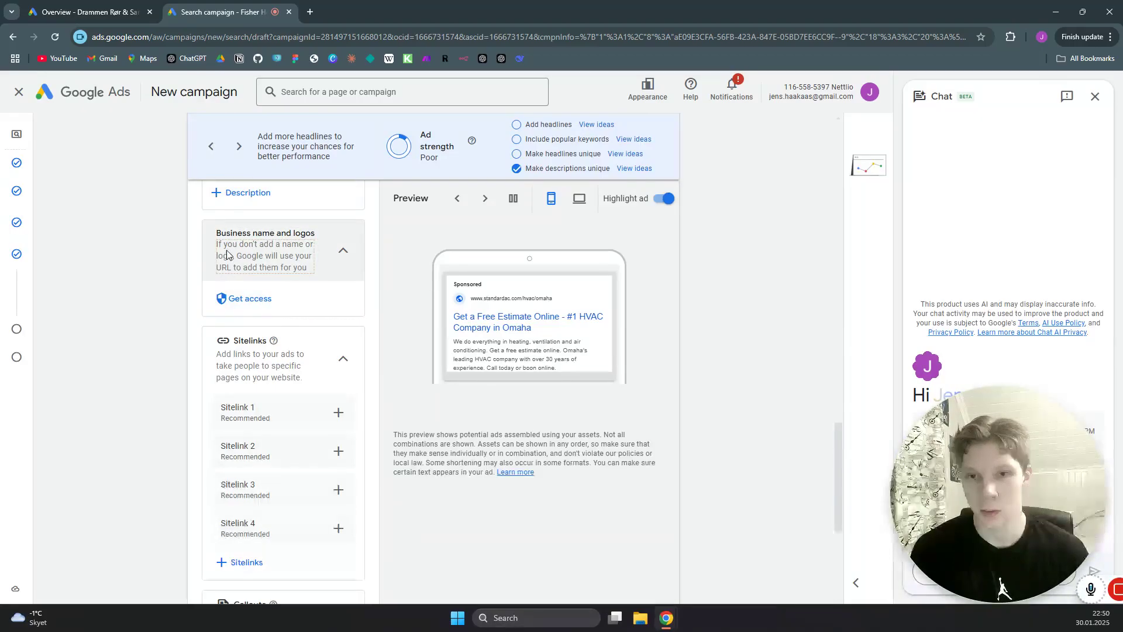
scroll(374, 271, "down", 3)
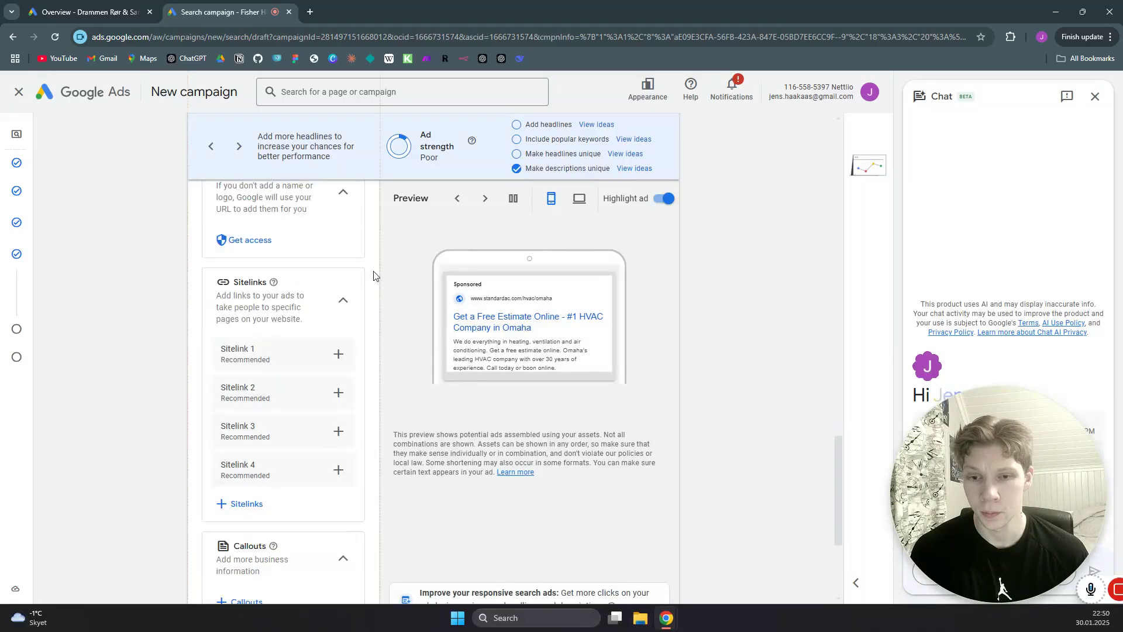
scroll(372, 269, "up", 1)
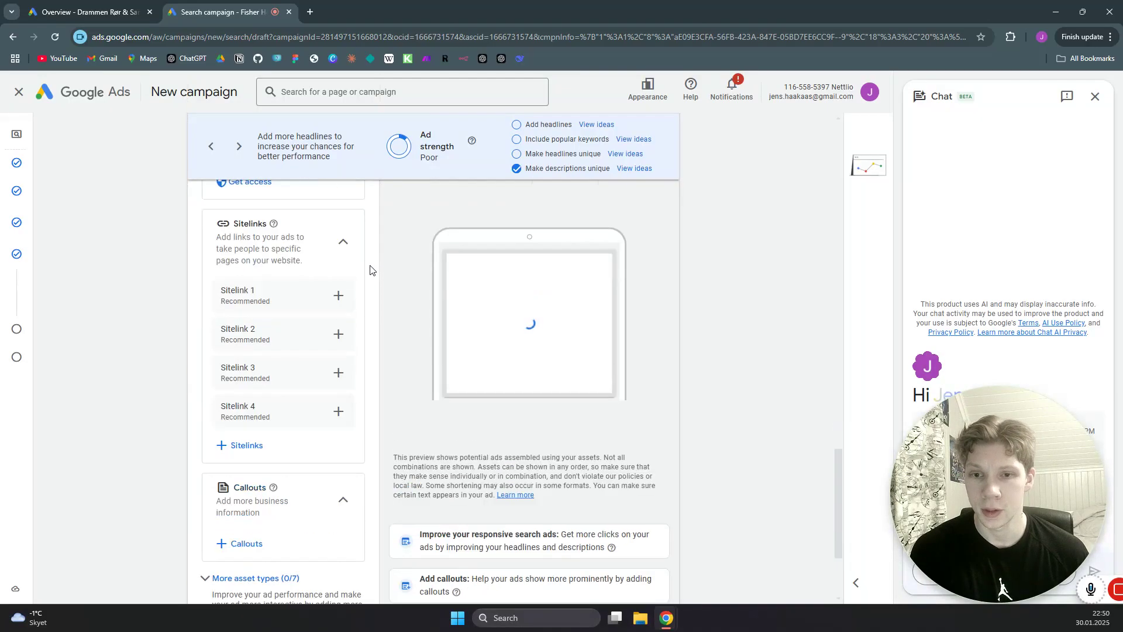
left_click(338, 295)
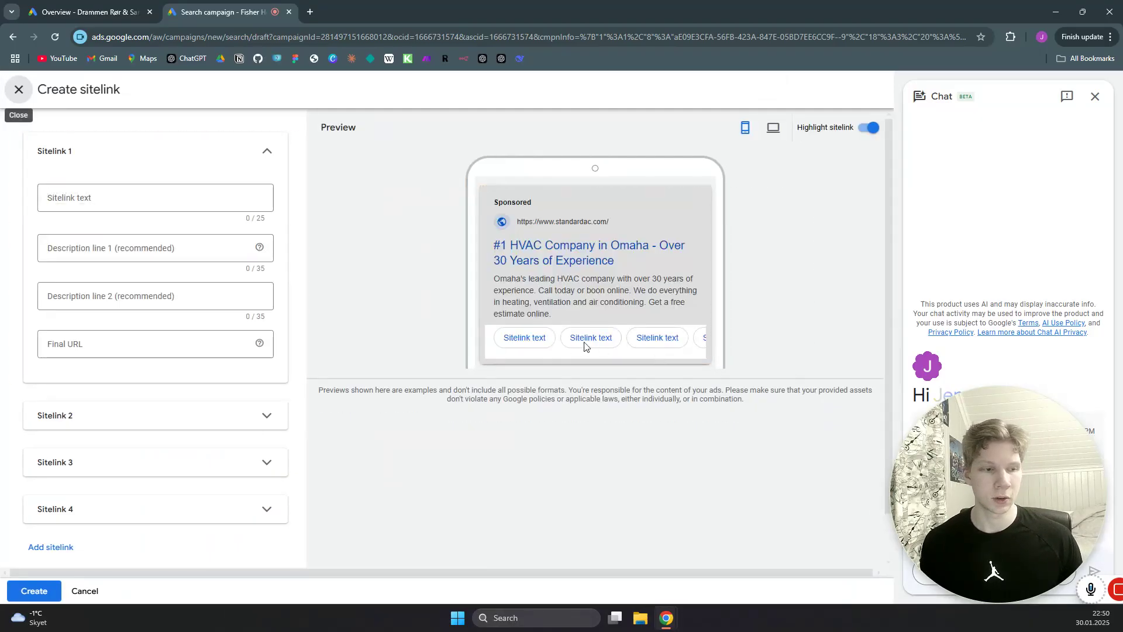
left_click(128, 197)
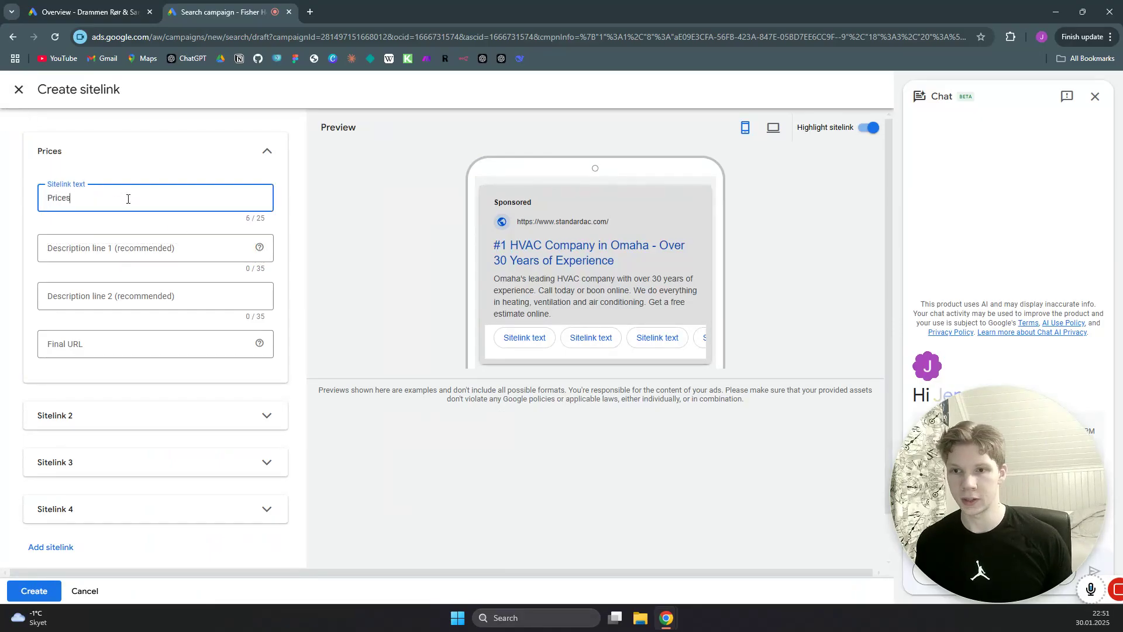
left_click(115, 344)
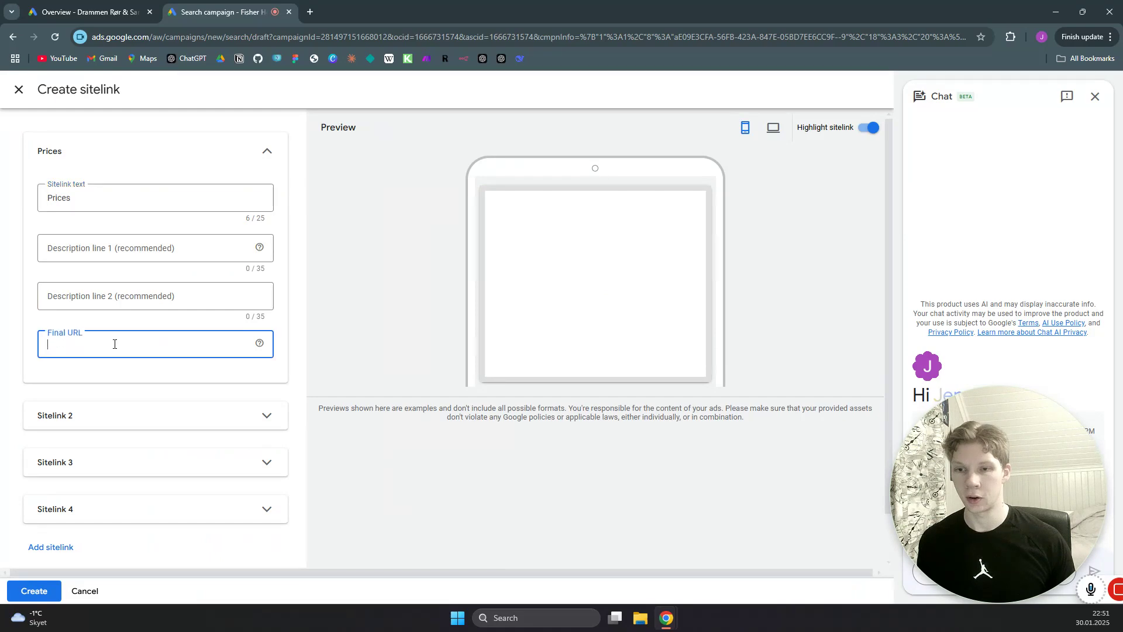
type("https://standardac.com/")
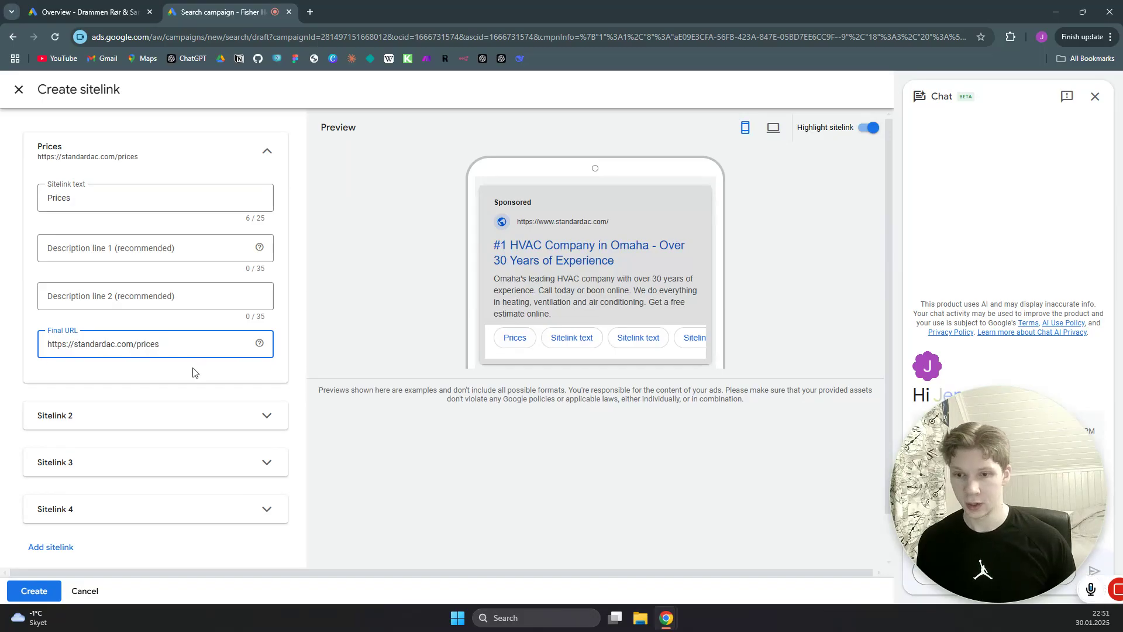
left_click(127, 424)
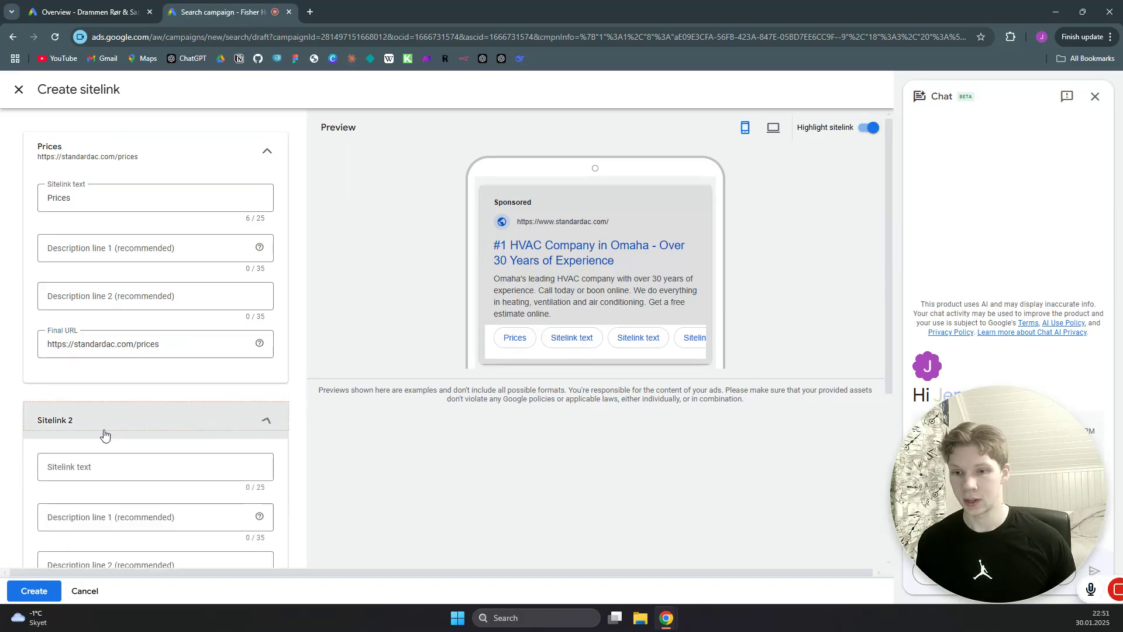
left_click(76, 466)
type("Serv")
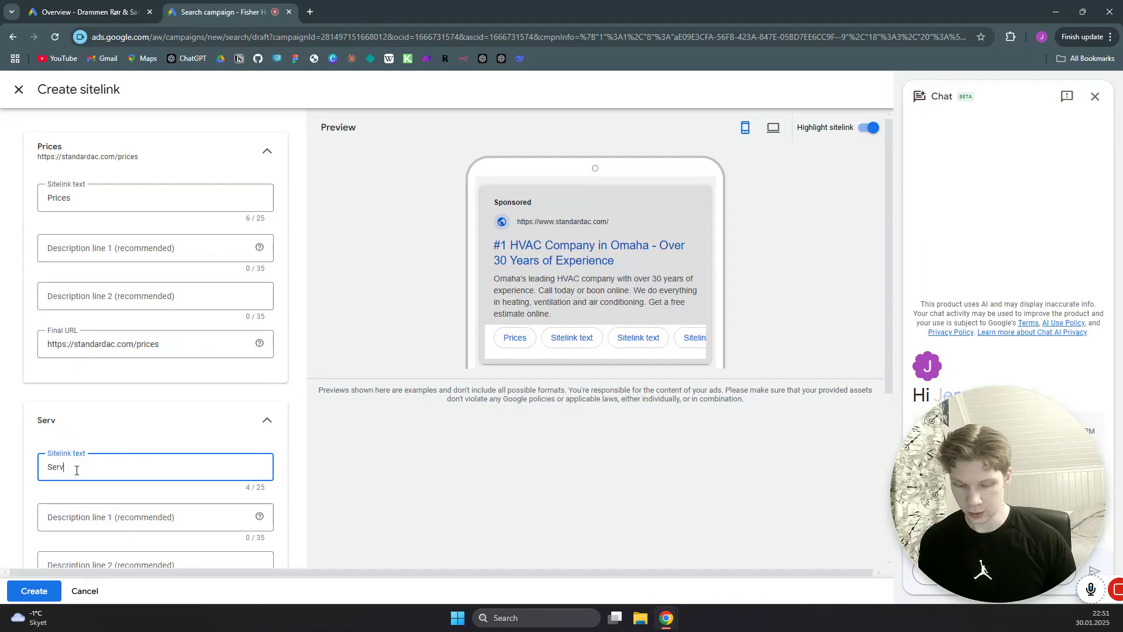
type("ices")
scroll(163, 437, "down", 3)
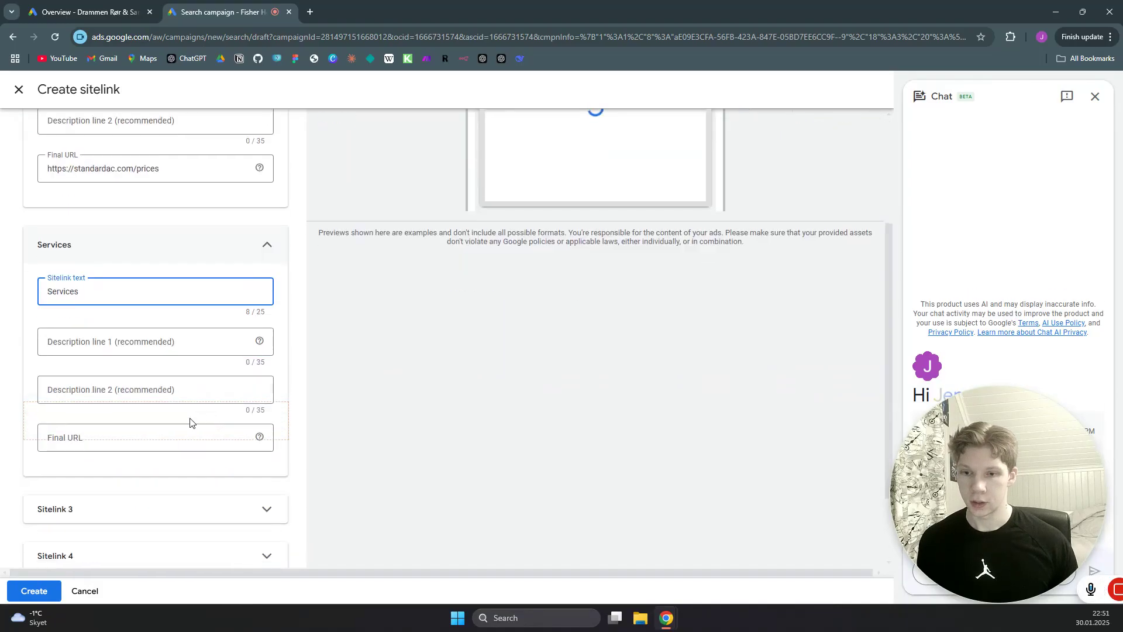
left_click(117, 439)
type("https://standardac.com/")
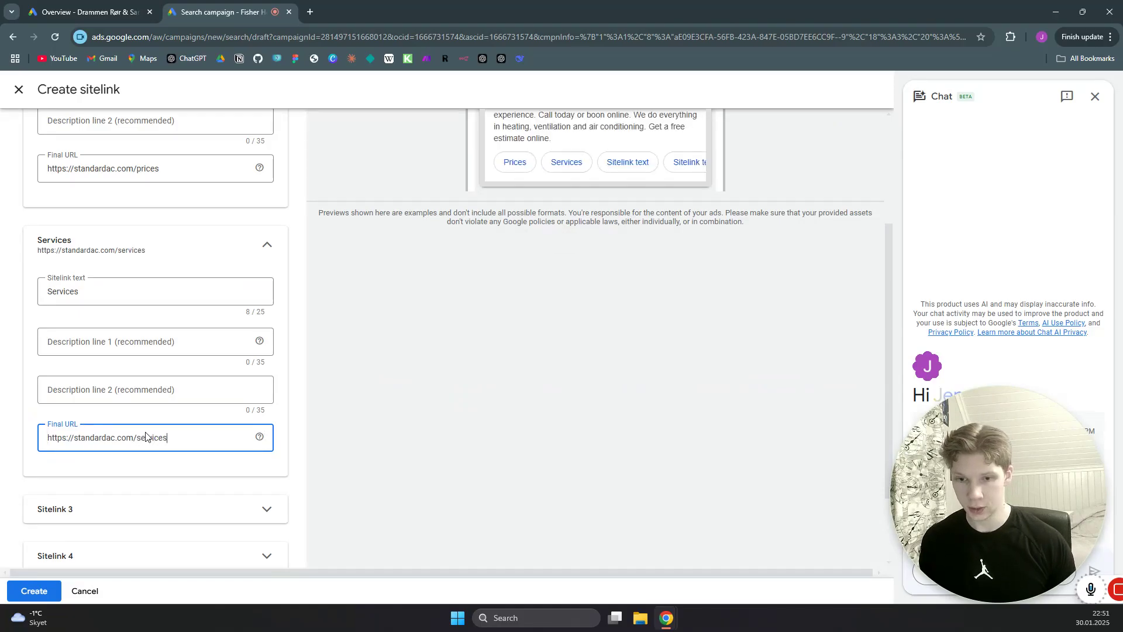
type("services")
scroll(239, 409, "down", 2)
left_click(273, 412)
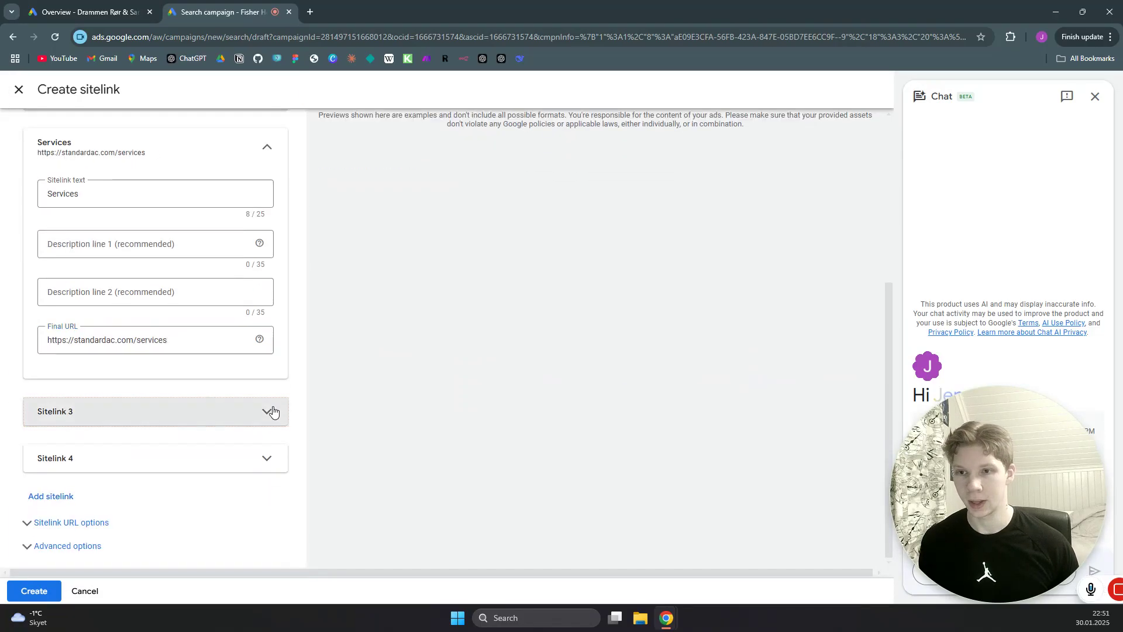
scroll(187, 366, "down", 3)
left_click(133, 295)
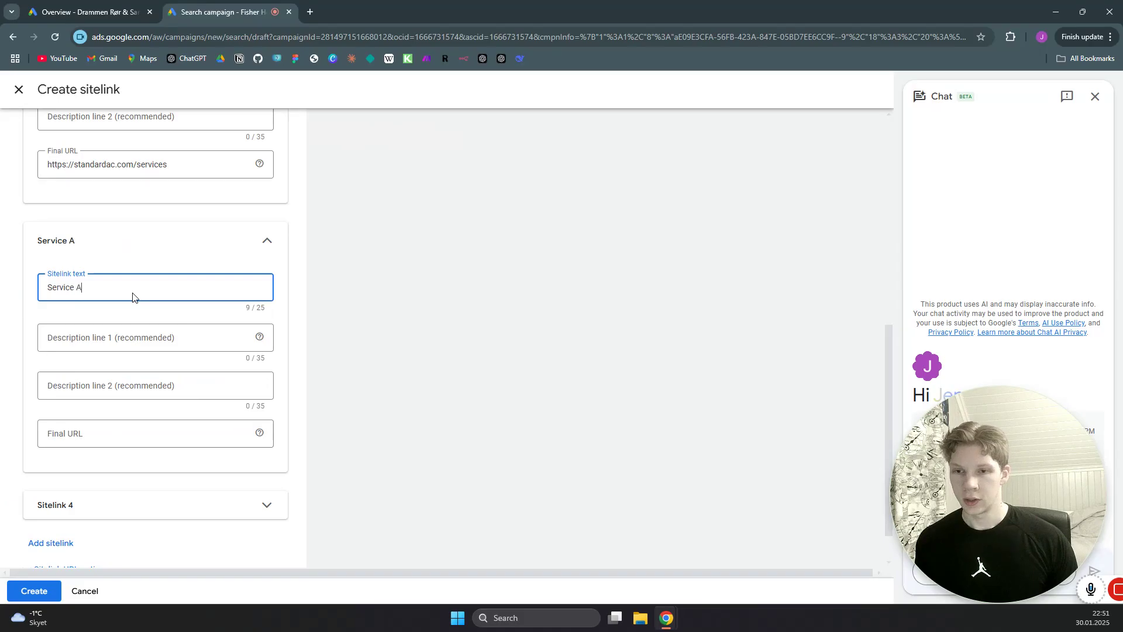
type("Service Areas")
left_click(142, 436)
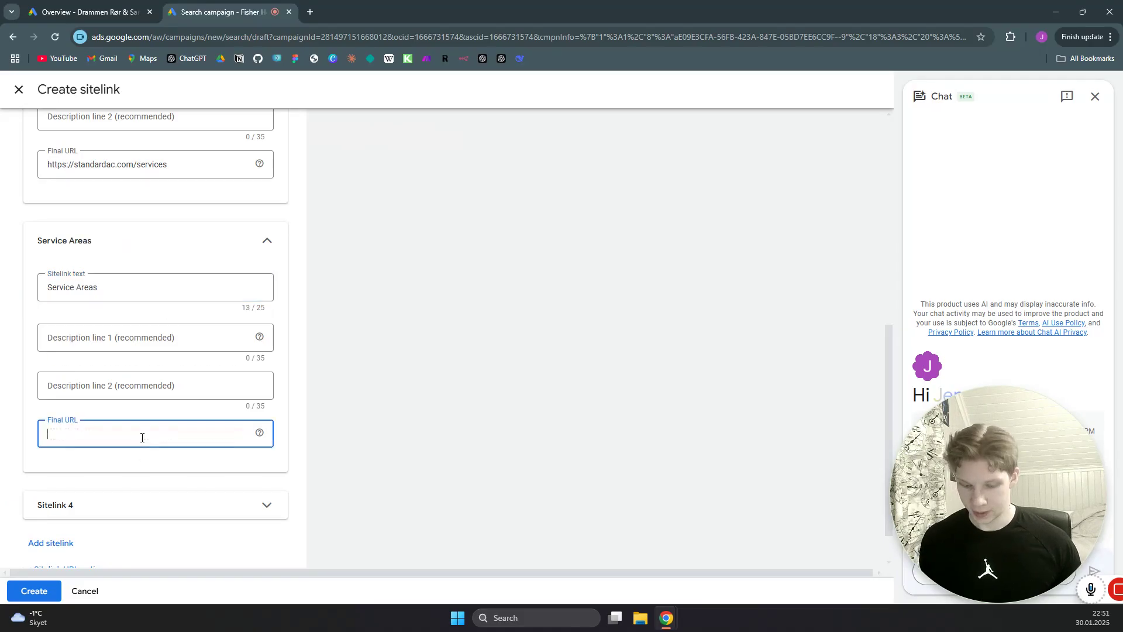
type("https://standardac.com/")
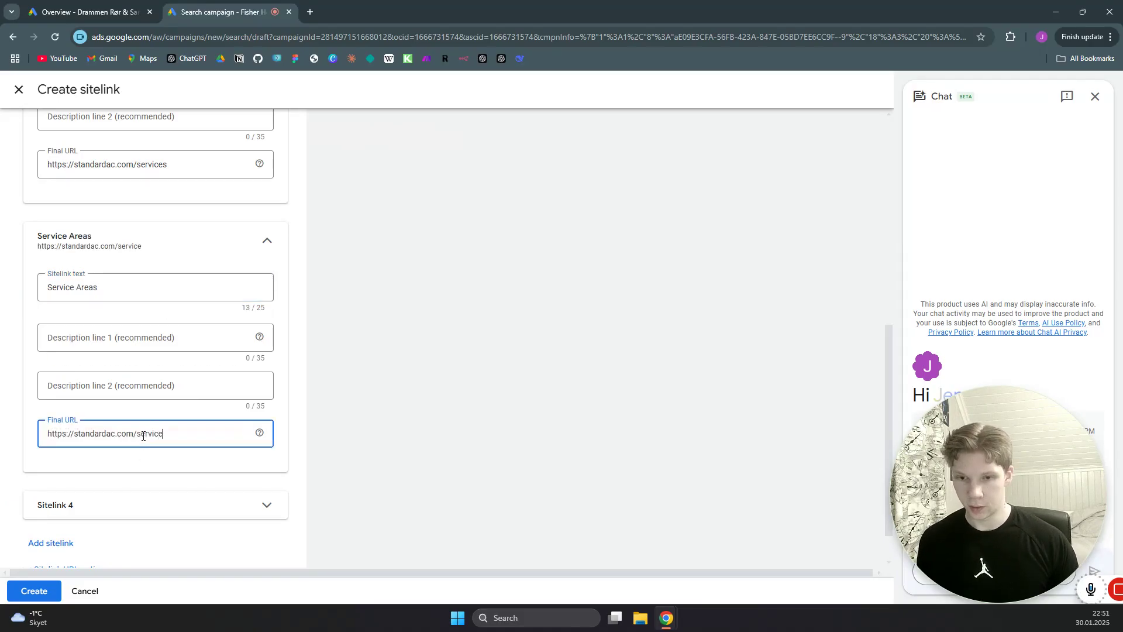
type("service-areas")
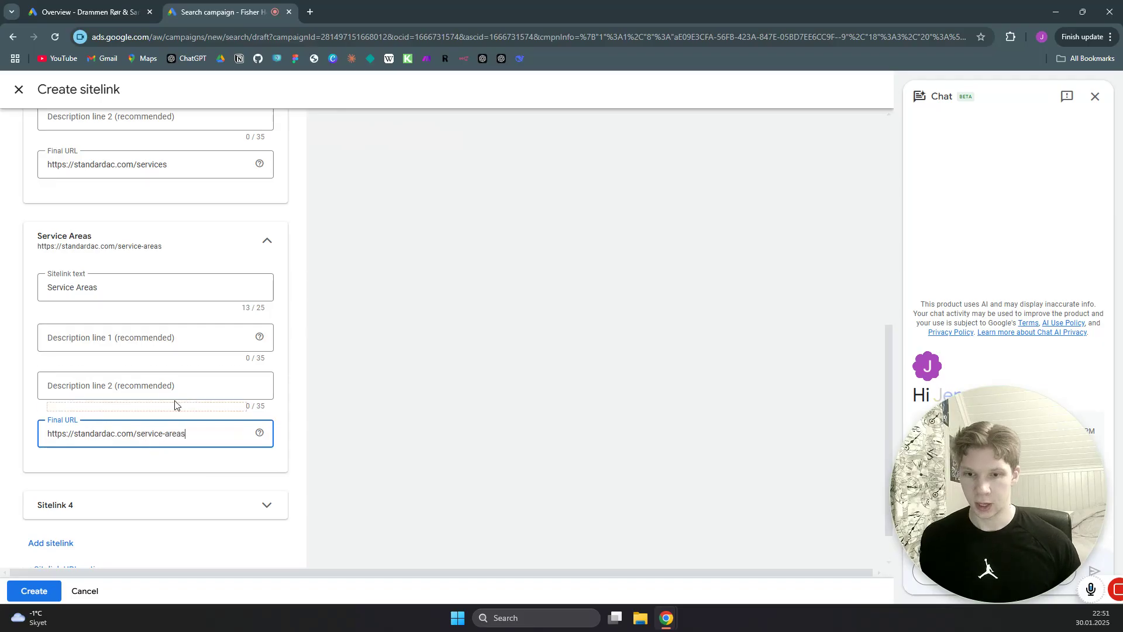
left_click(34, 591)
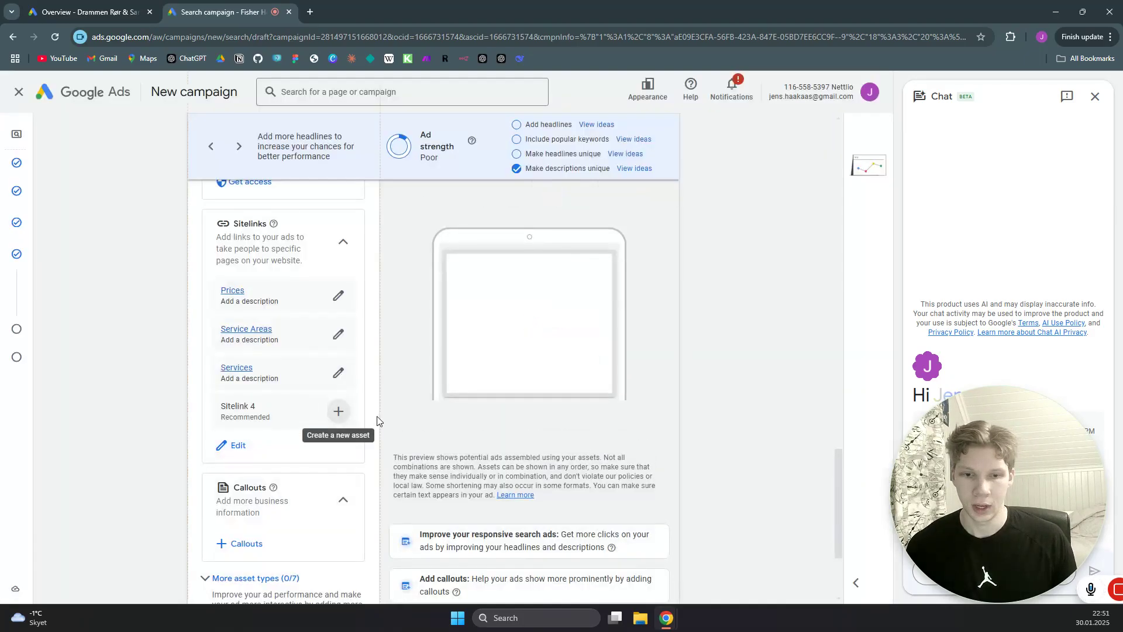
- Add a call asset to the campaign using the existing phone number
scroll(377, 420, "down", 2)
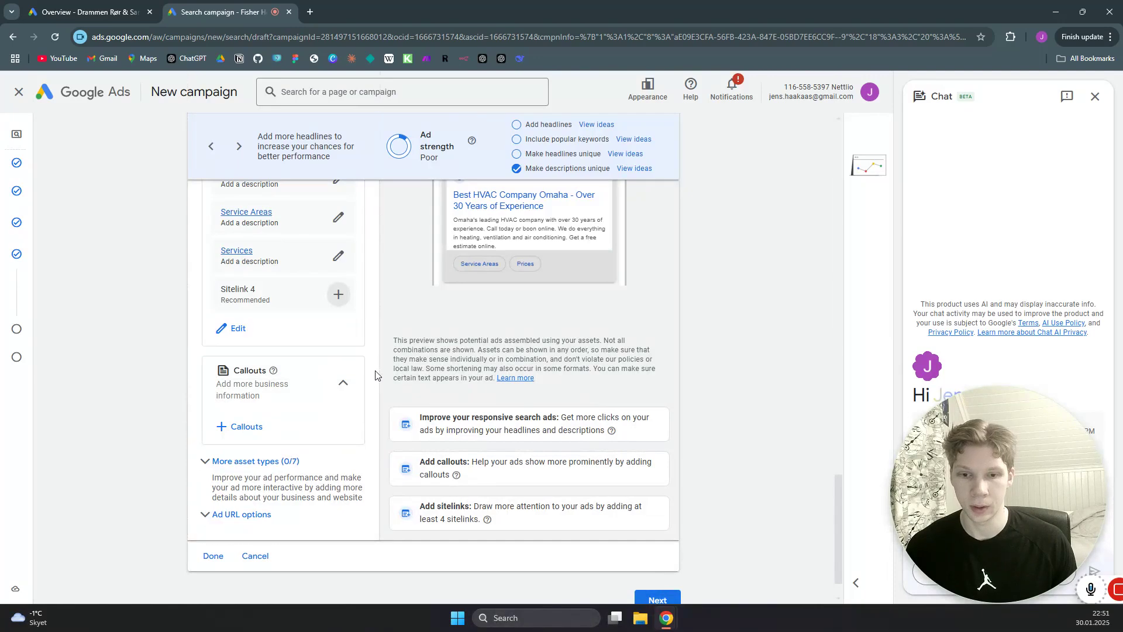
left_click(212, 461)
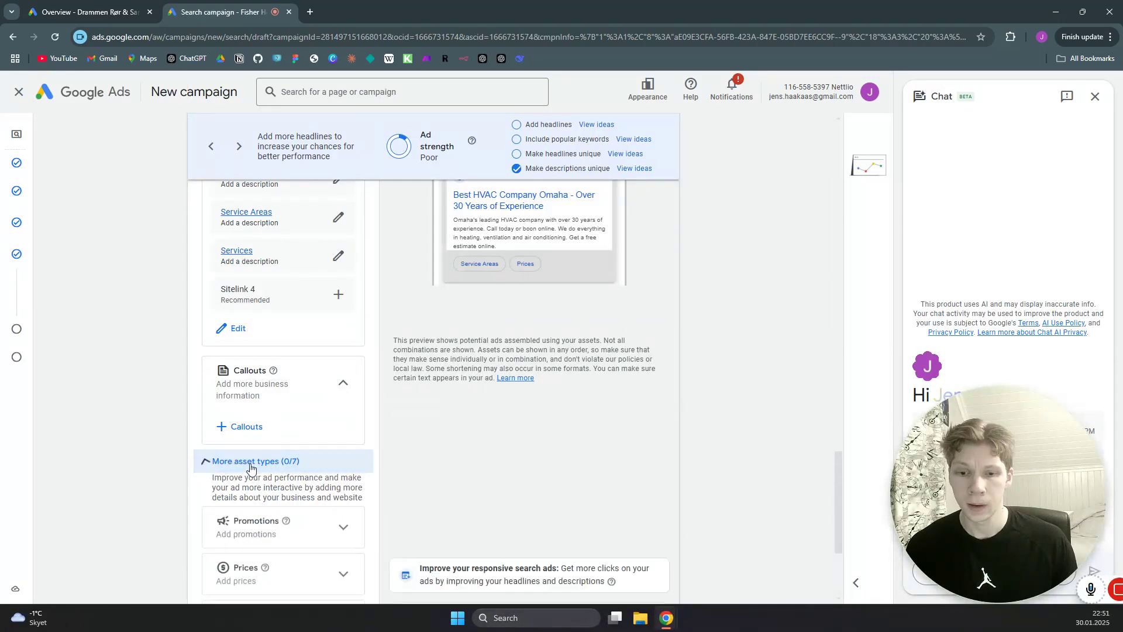
scroll(351, 418, "down", 5)
scroll(325, 376, "up", 2)
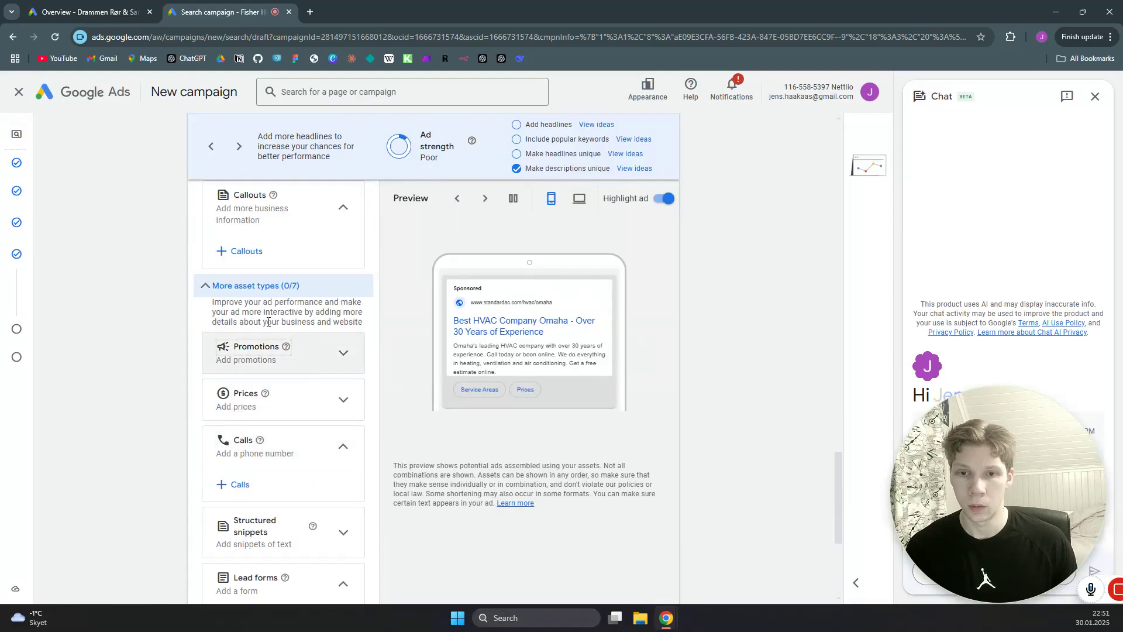
scroll(265, 345, "down", 2)
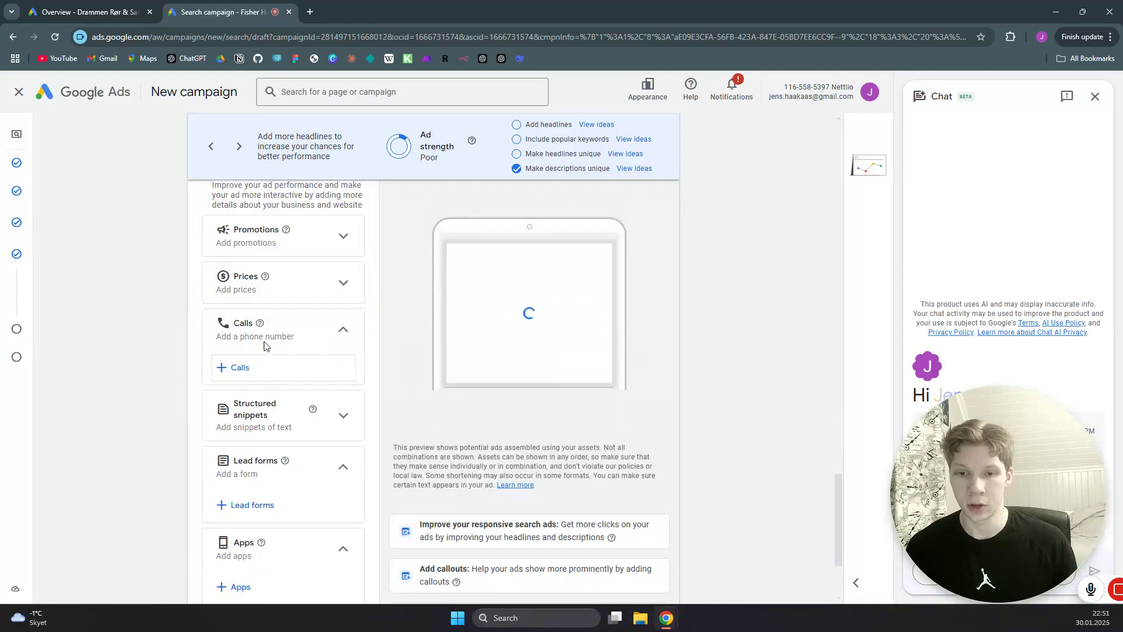
left_click(237, 368)
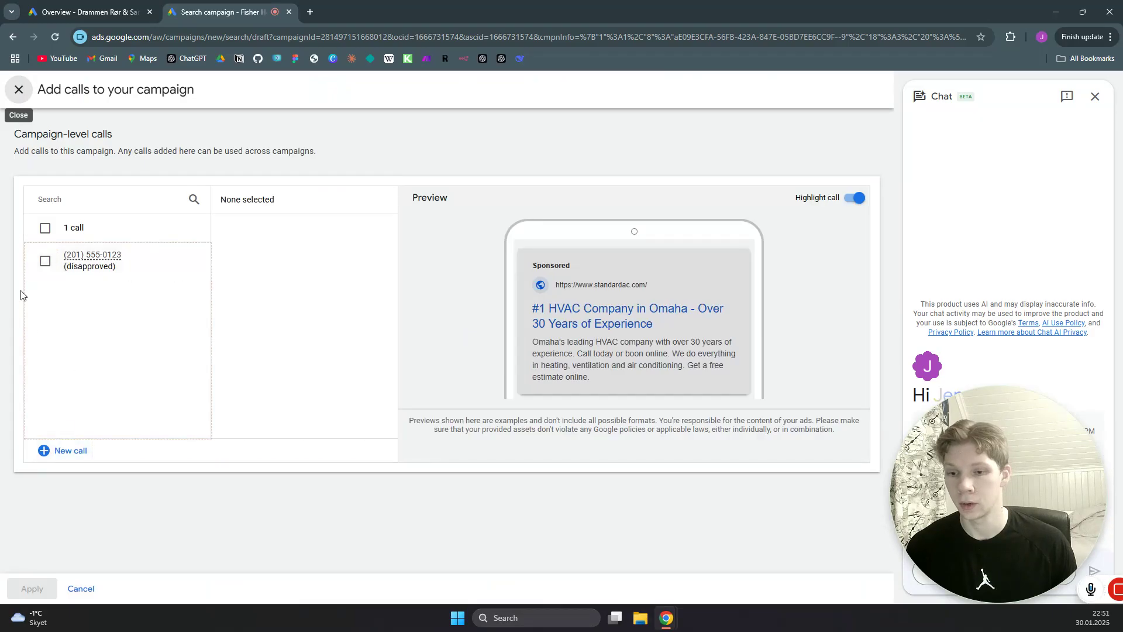
left_click(46, 261)
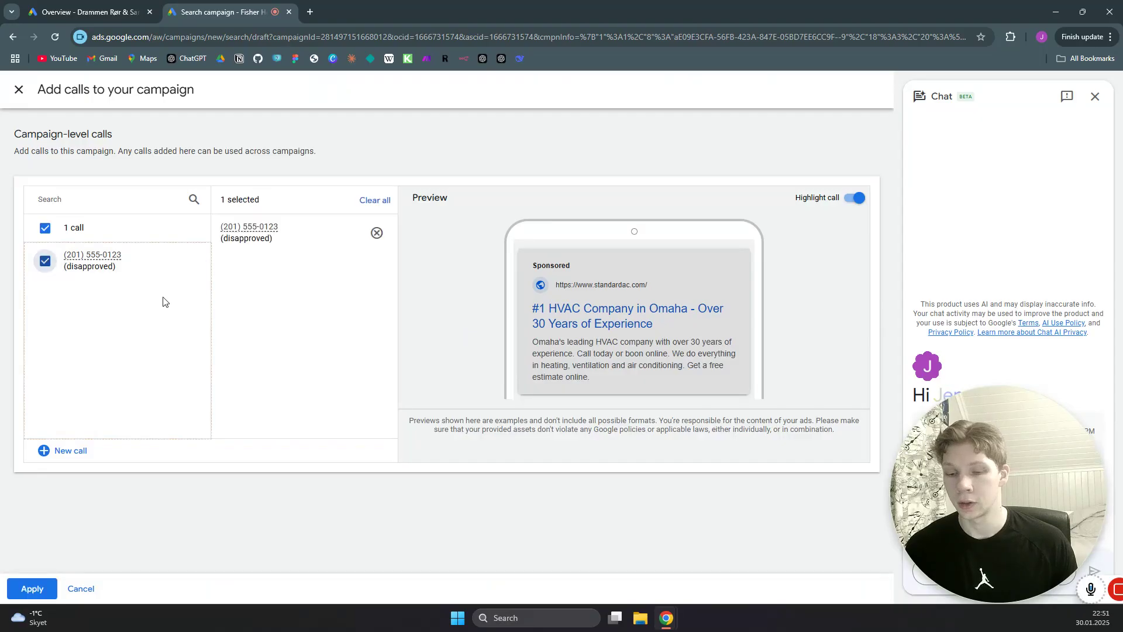
left_click(41, 589)
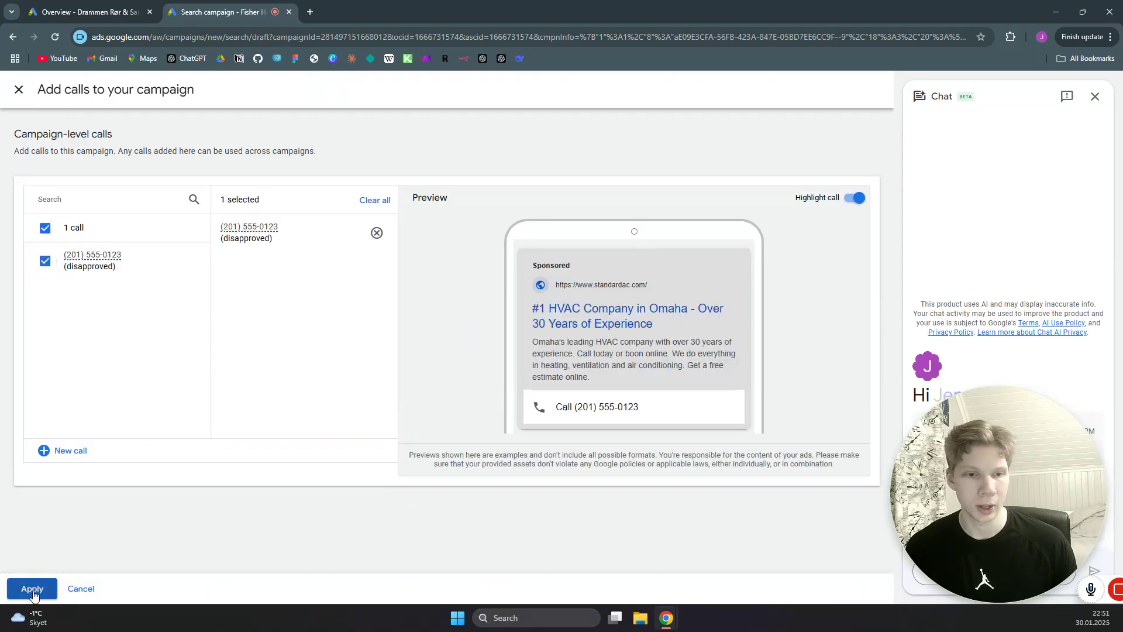
- Finish the ad setup, set the average daily budget to $1.00 and continue to the campaign review
scroll(532, 394, "down", 3)
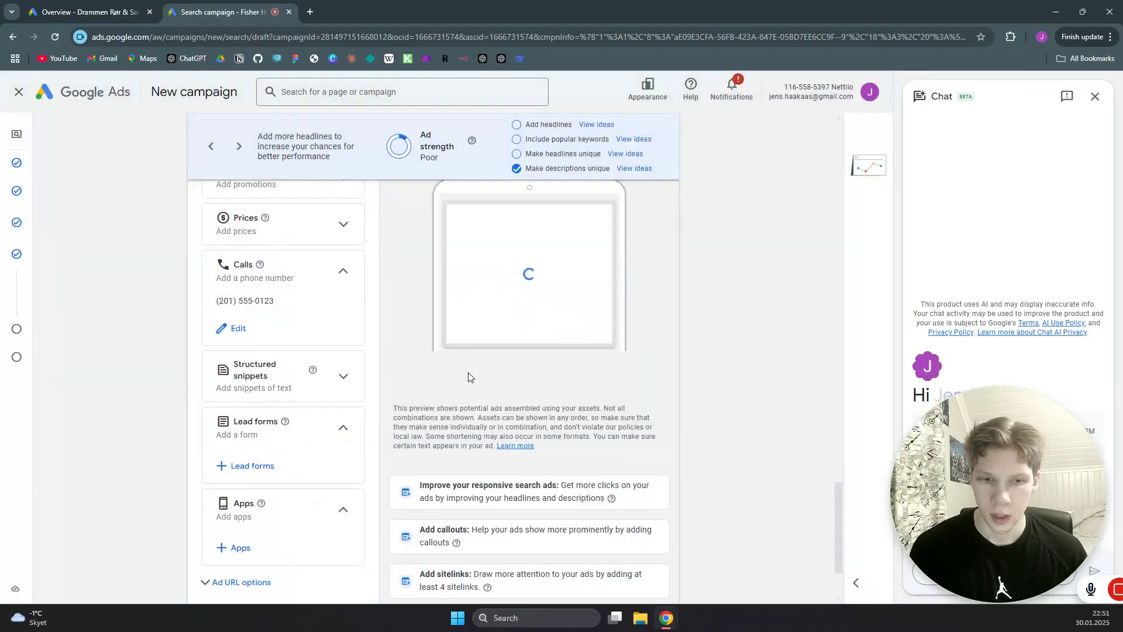
left_click(661, 557)
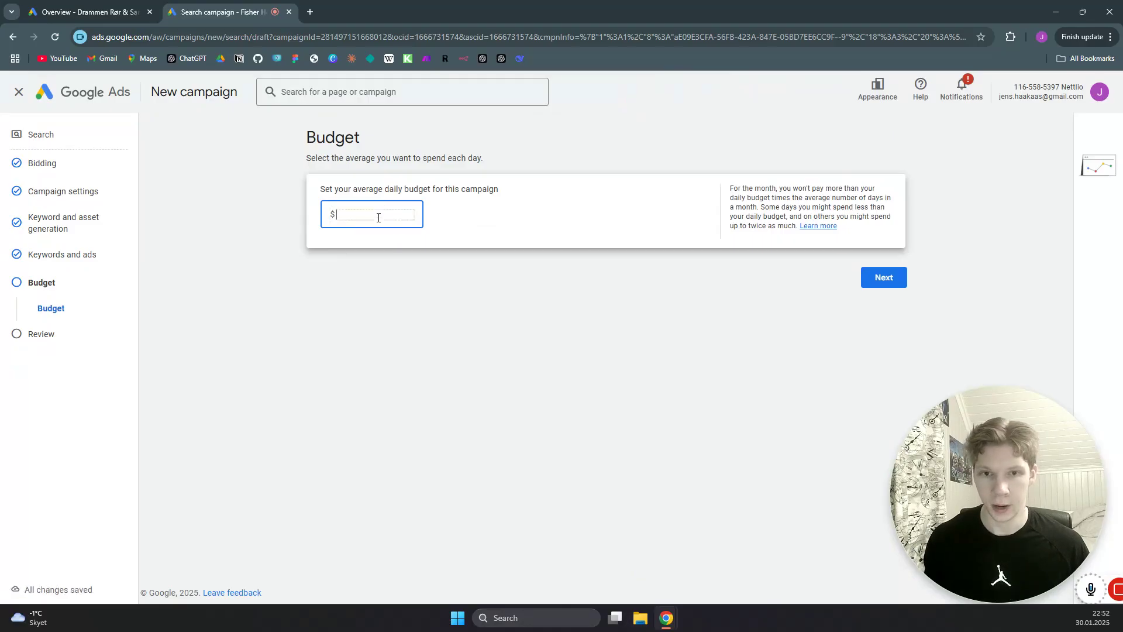
left_click(883, 279)
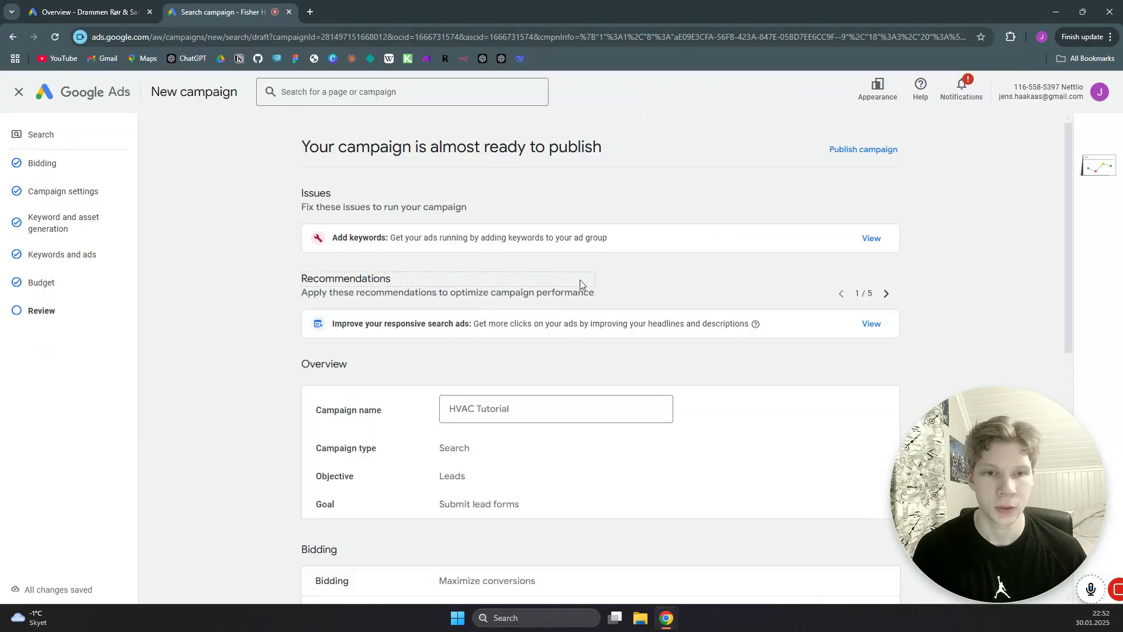
- Open the missing keywords issue and add the keyword "heating" to Ad group 1
left_click(881, 240)
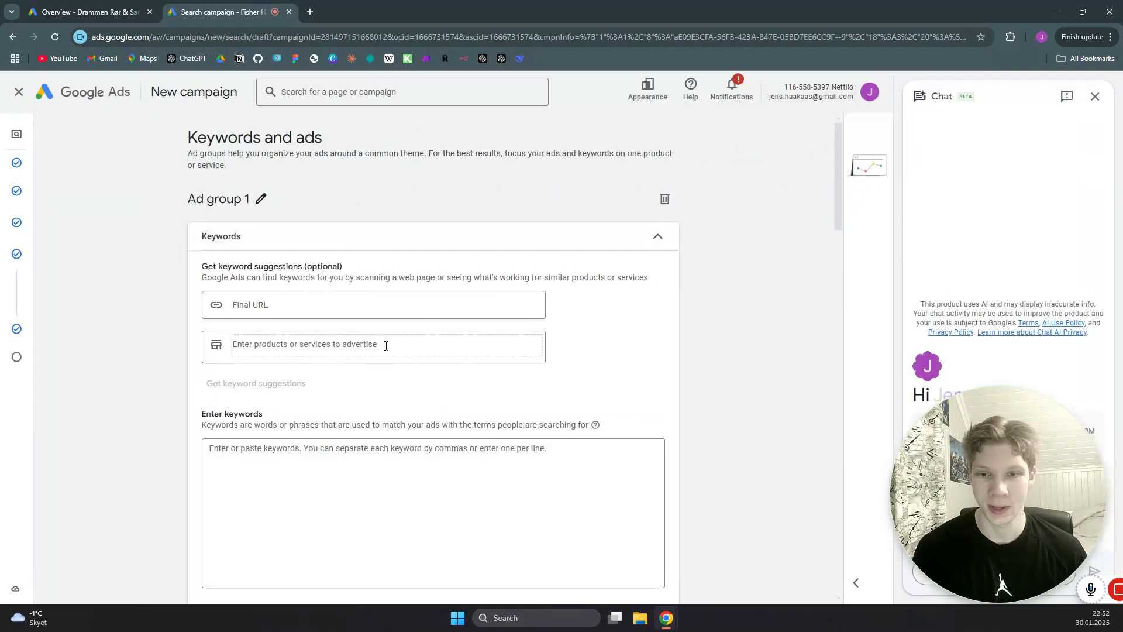
scroll(305, 329, "down", 3)
left_click(299, 281)
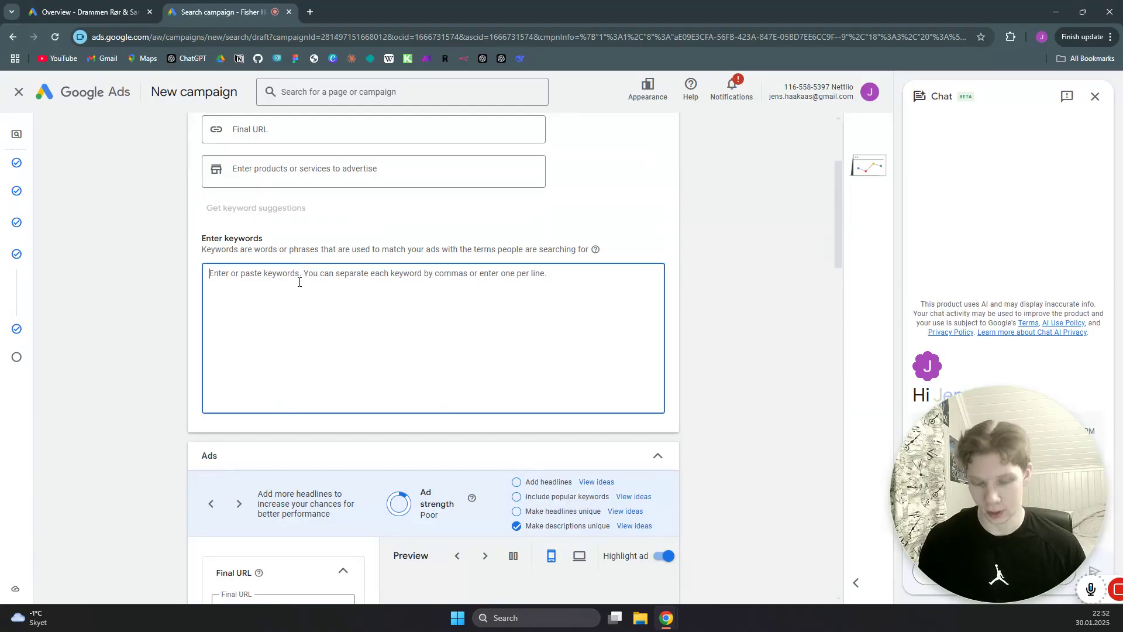
type("heating")
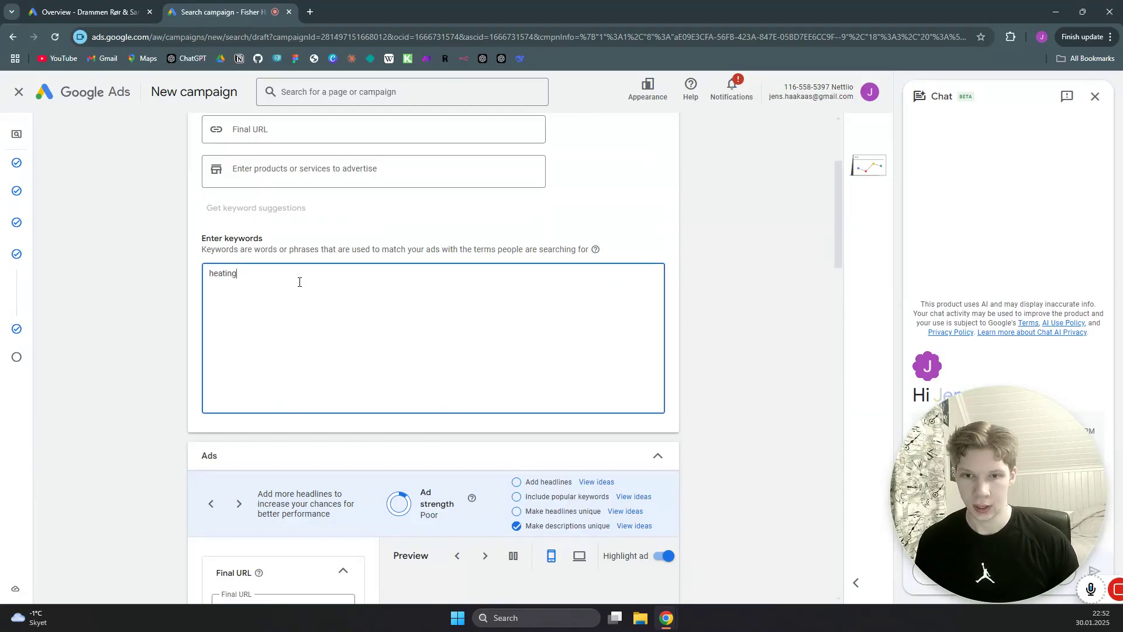
scroll(667, 216, "up", 3)
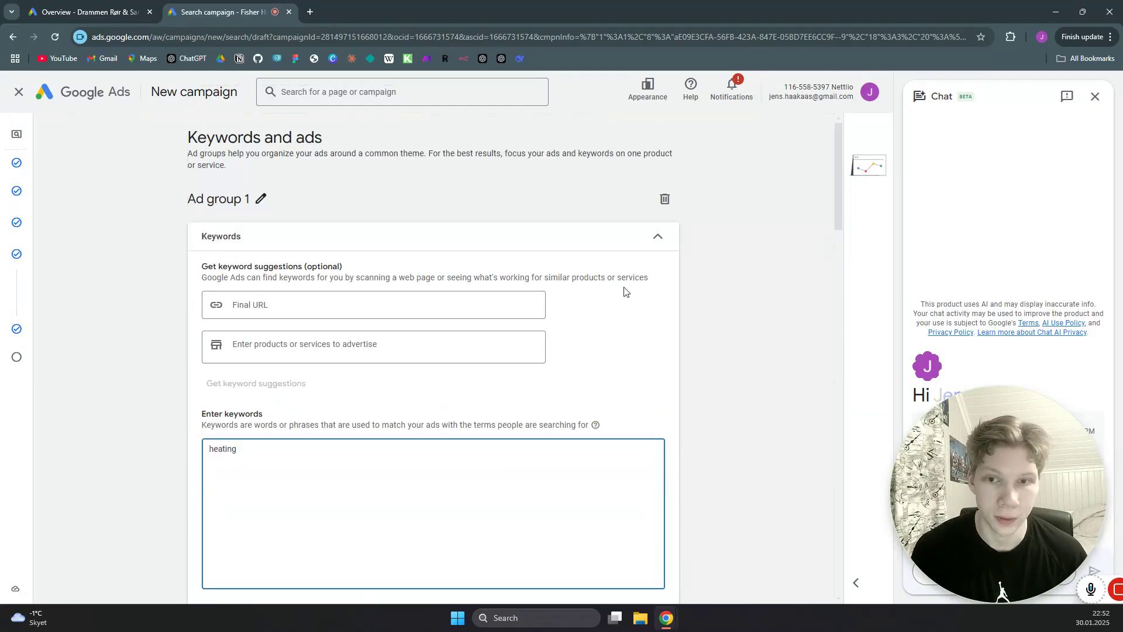
- Continue past the ads and budget pages to the review and publish the campaign
scroll(642, 271, "down", 5)
scroll(655, 287, "down", 15)
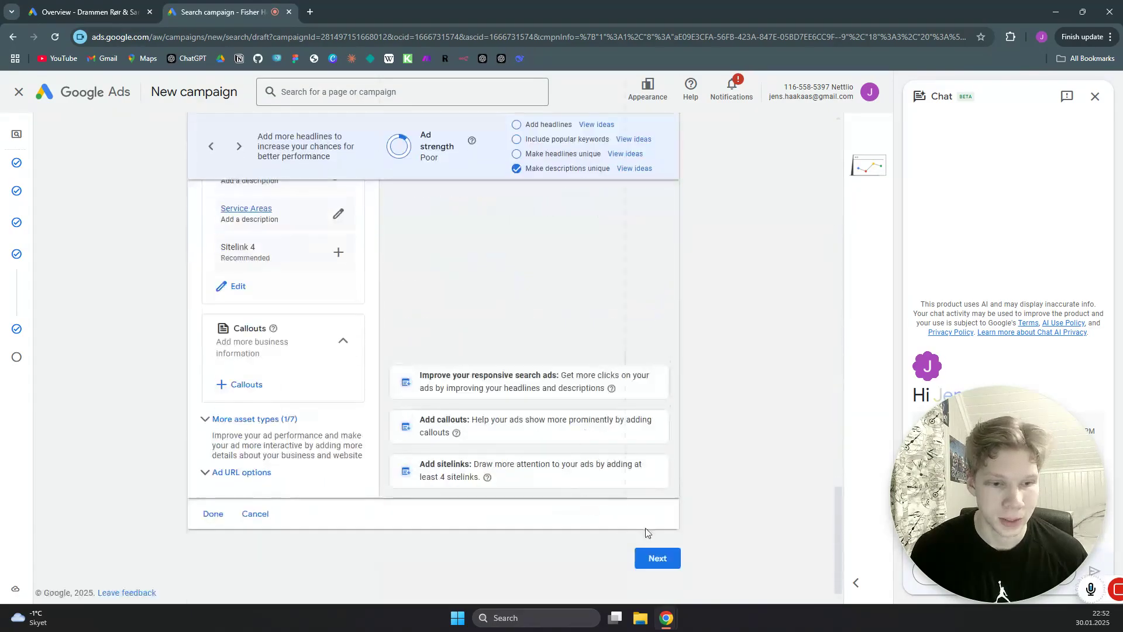
left_click(657, 558)
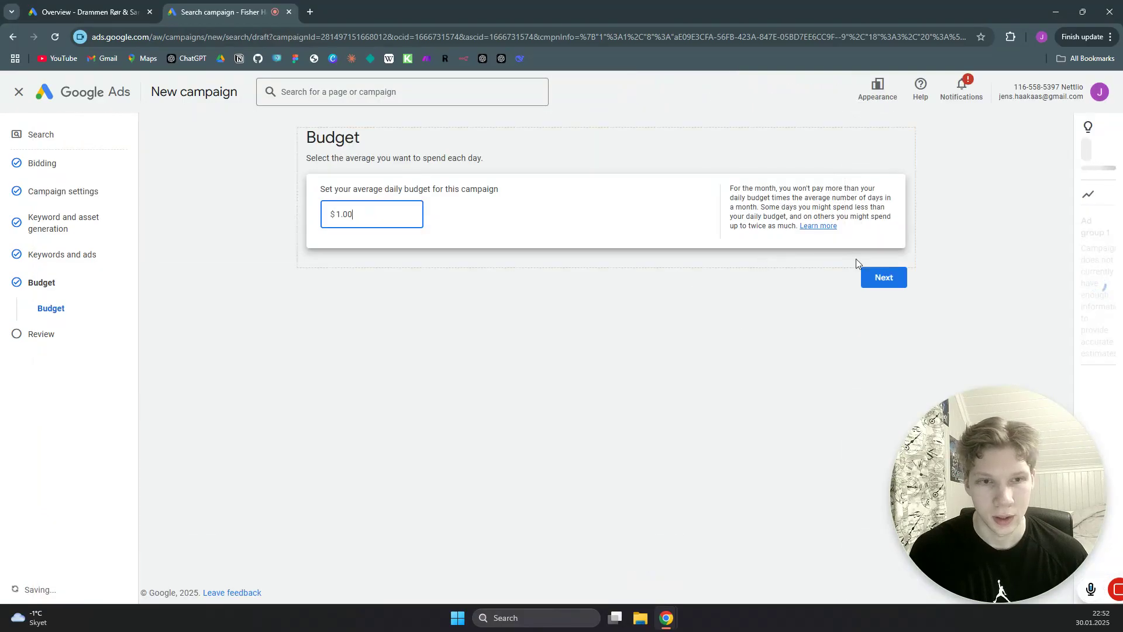
left_click(893, 277)
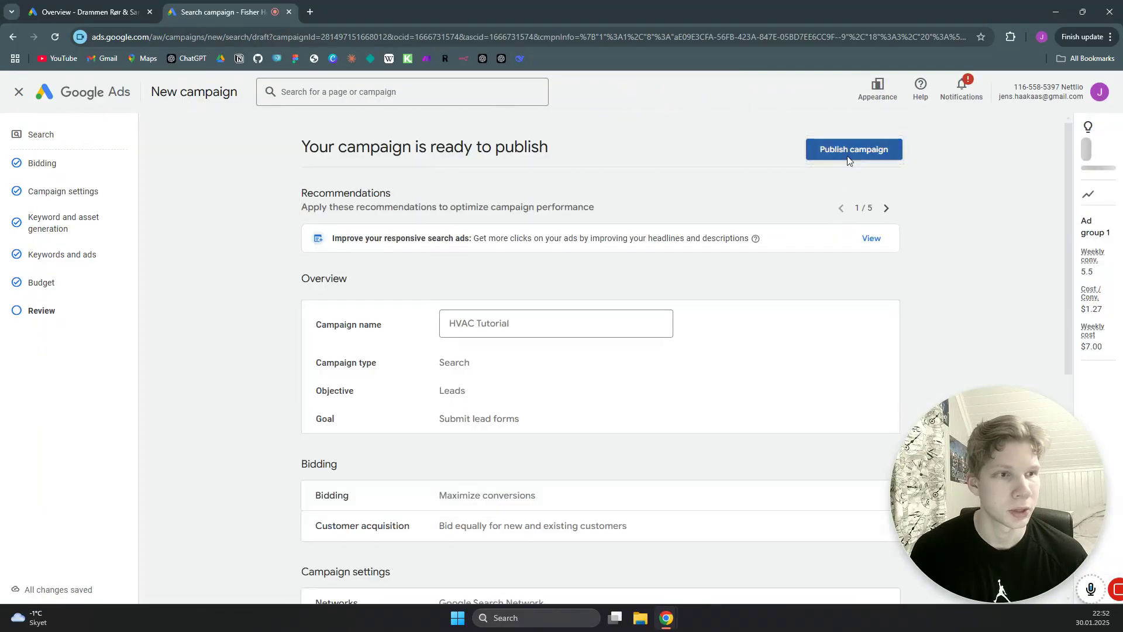
left_click(831, 155)
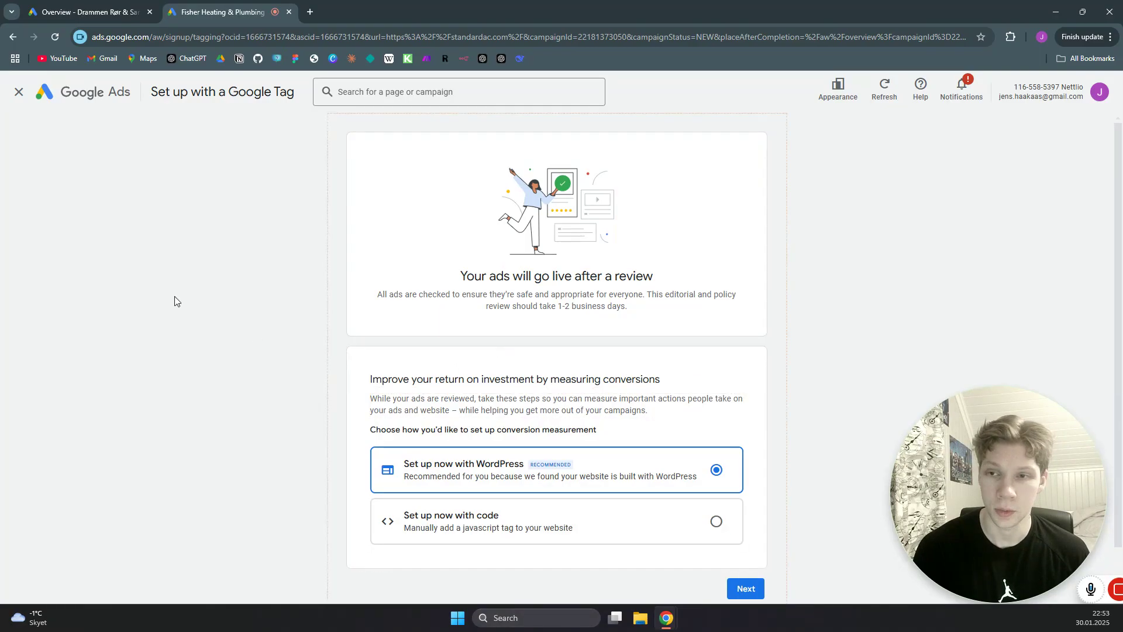
- Leave the conversion measurement setup and open the HVAC Tutorial campaign's settings from the campaigns list
left_click(19, 95)
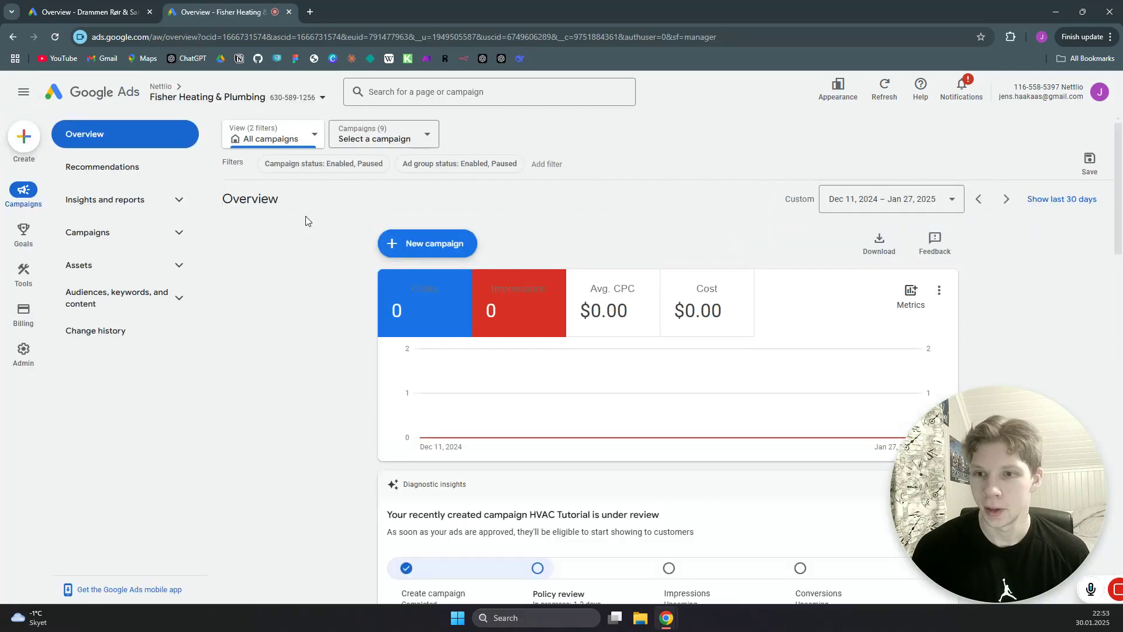
left_click(178, 235)
left_click(122, 268)
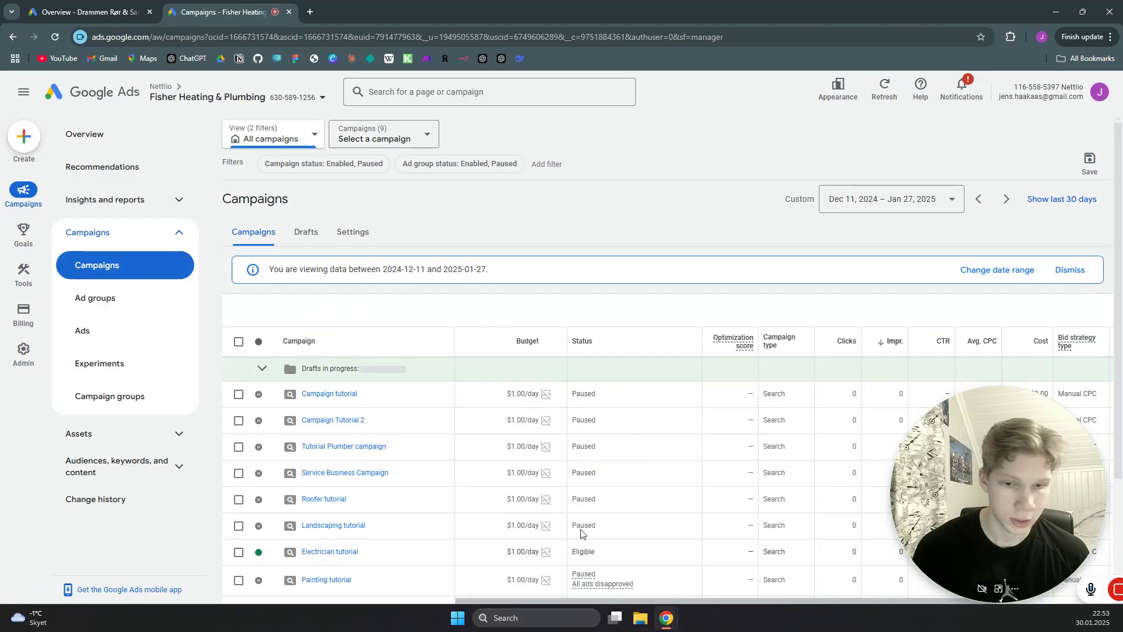
scroll(424, 464, "down", 2)
scroll(411, 500, "down", 1)
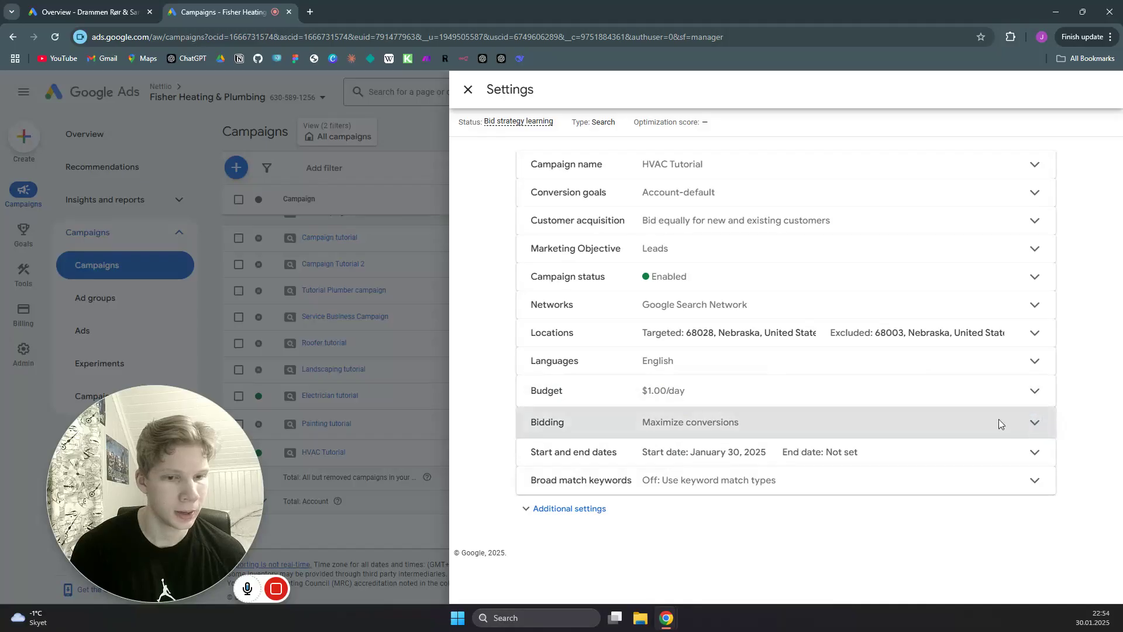
- Change the HVAC Tutorial campaign's bid strategy to Manual CPC and save the bidding setting
left_click(998, 420)
left_click(678, 481)
scroll(702, 415, "down", 3)
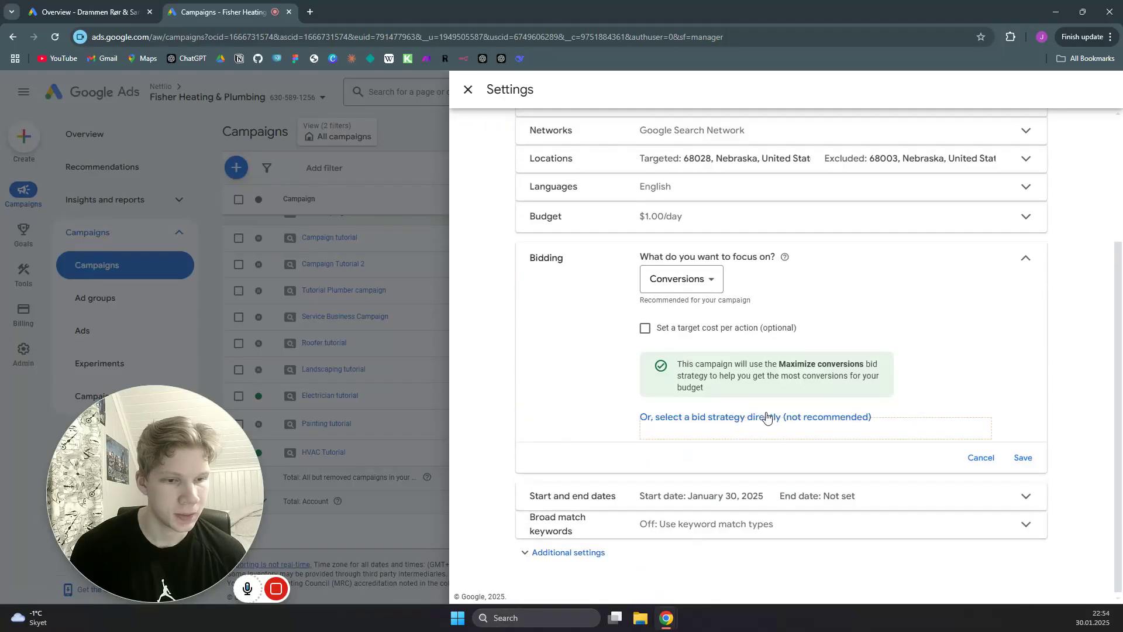
left_click(699, 415)
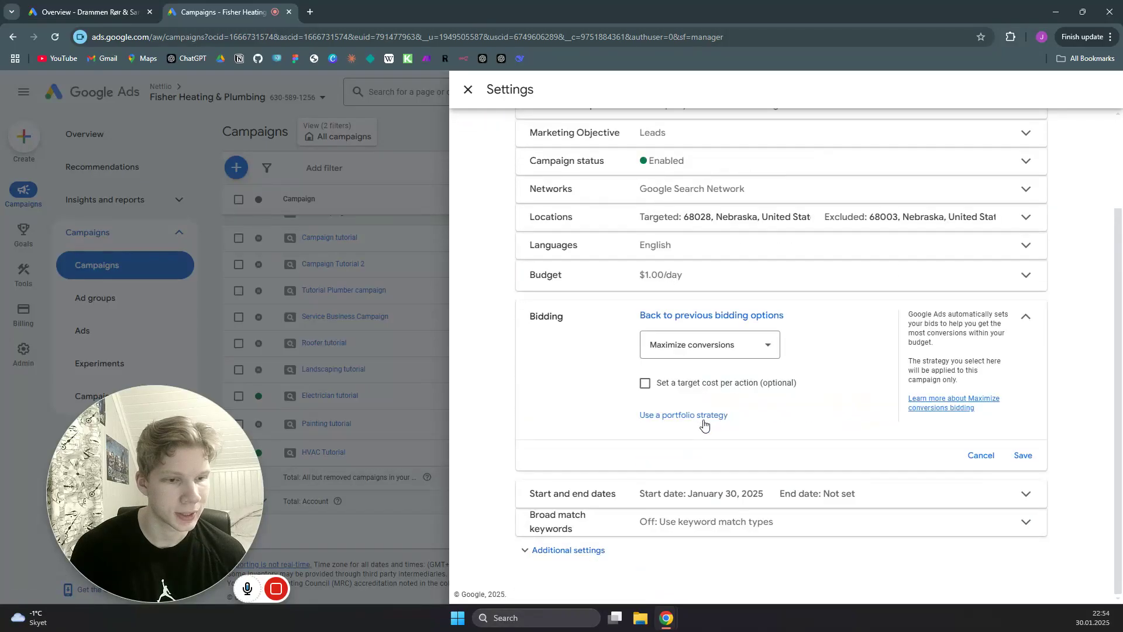
left_click(766, 347)
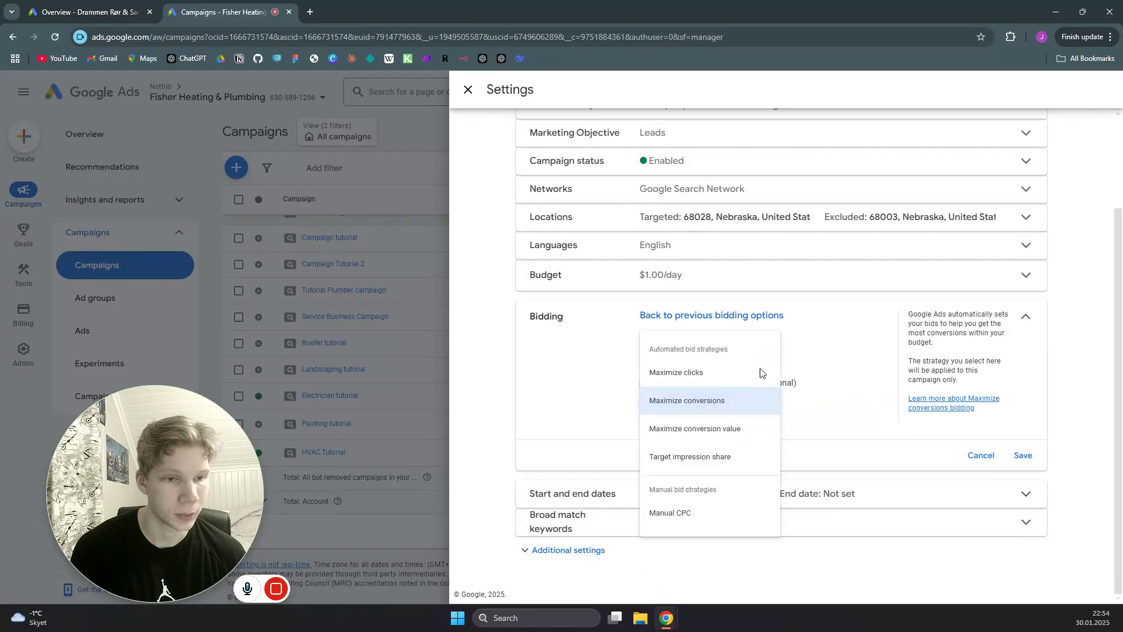
left_click(690, 514)
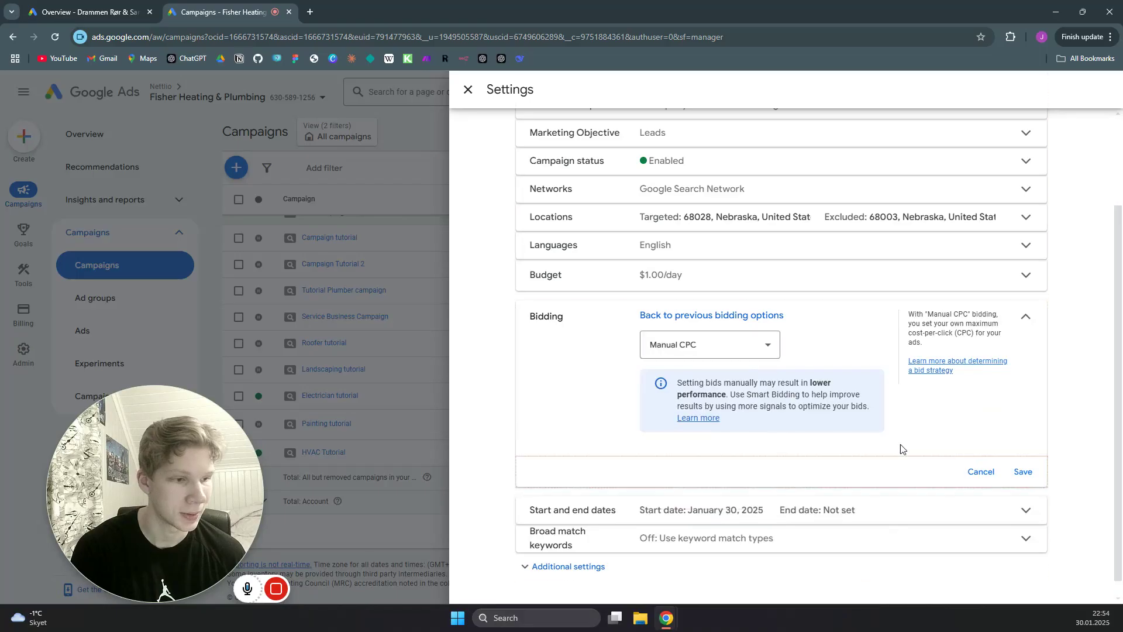
left_click(1022, 471)
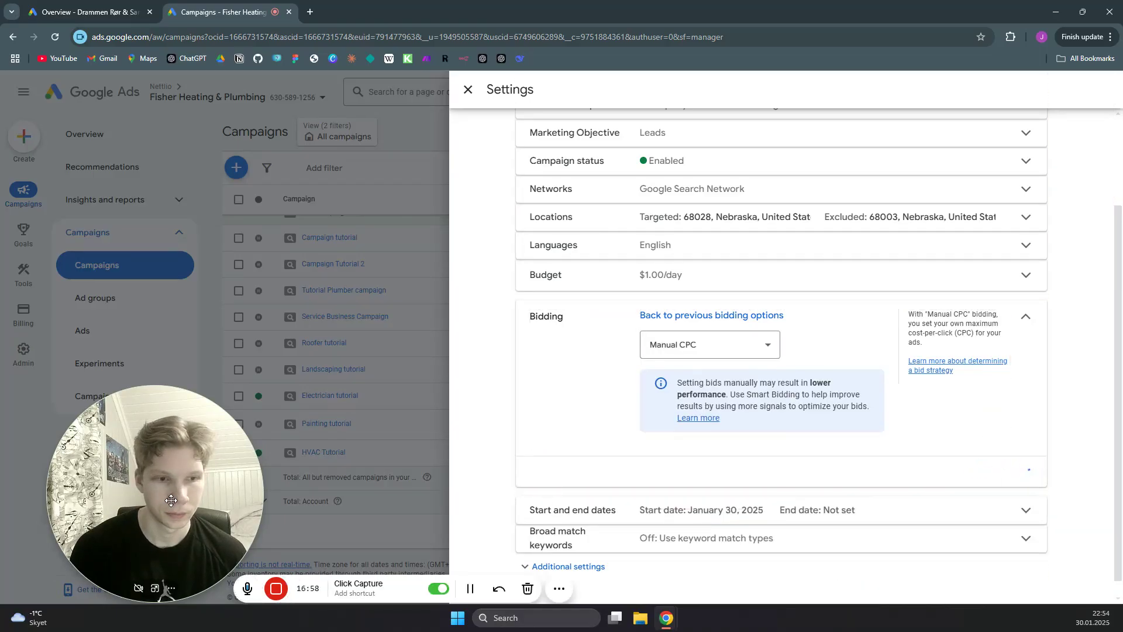
left_click_drag(171, 499, 1023, 479)
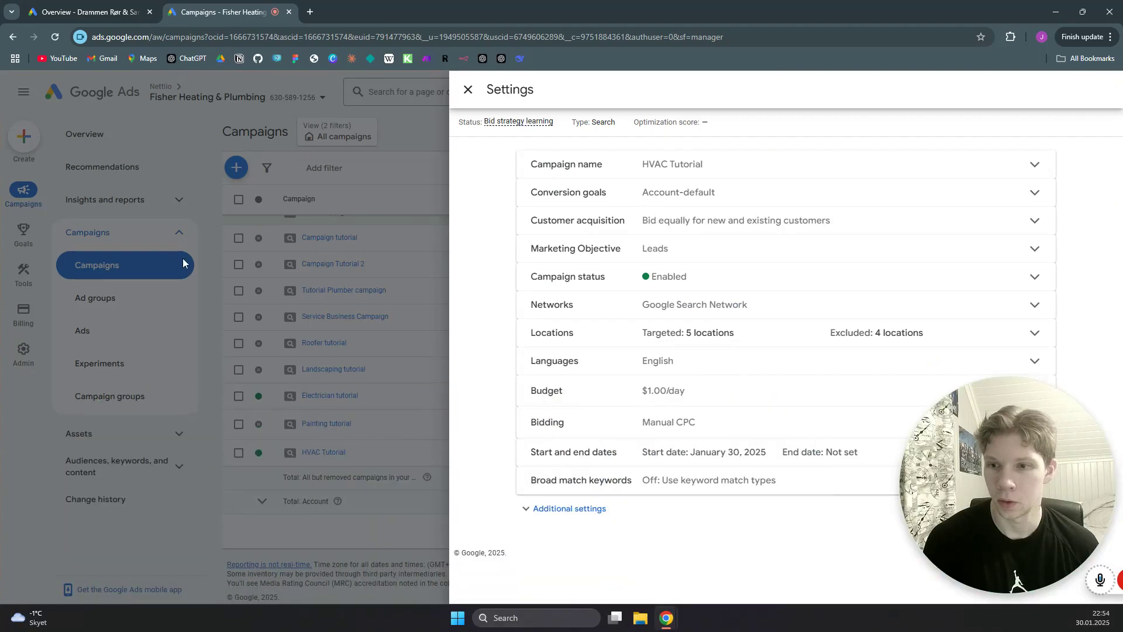
- Open Keyword Planner and start discovering new keywords with the term "heating"
left_click(23, 274)
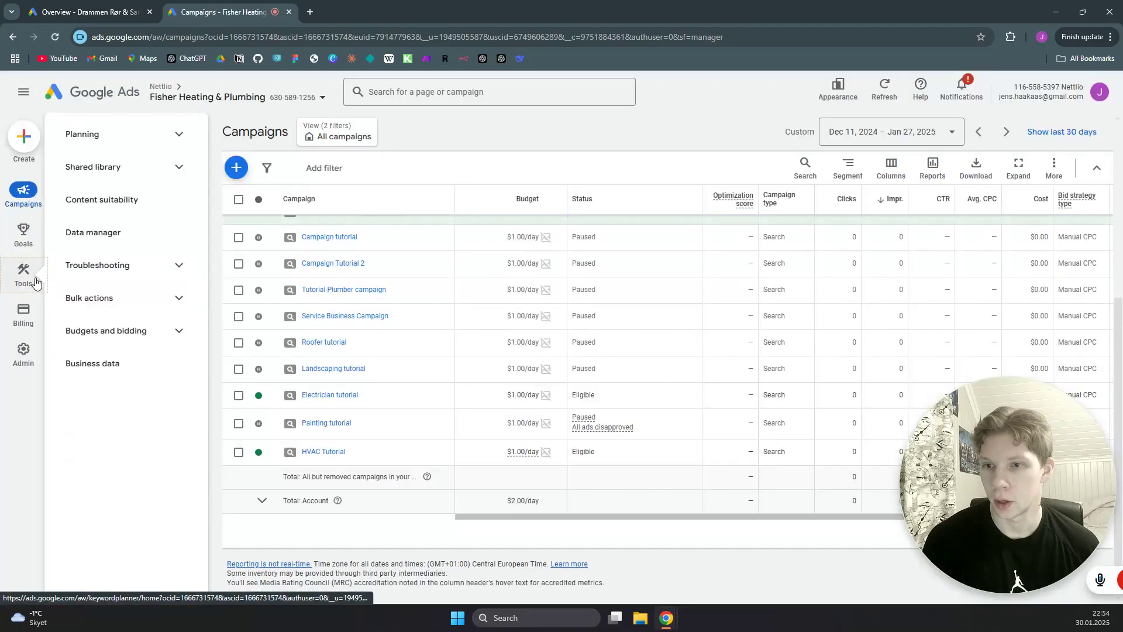
left_click(159, 138)
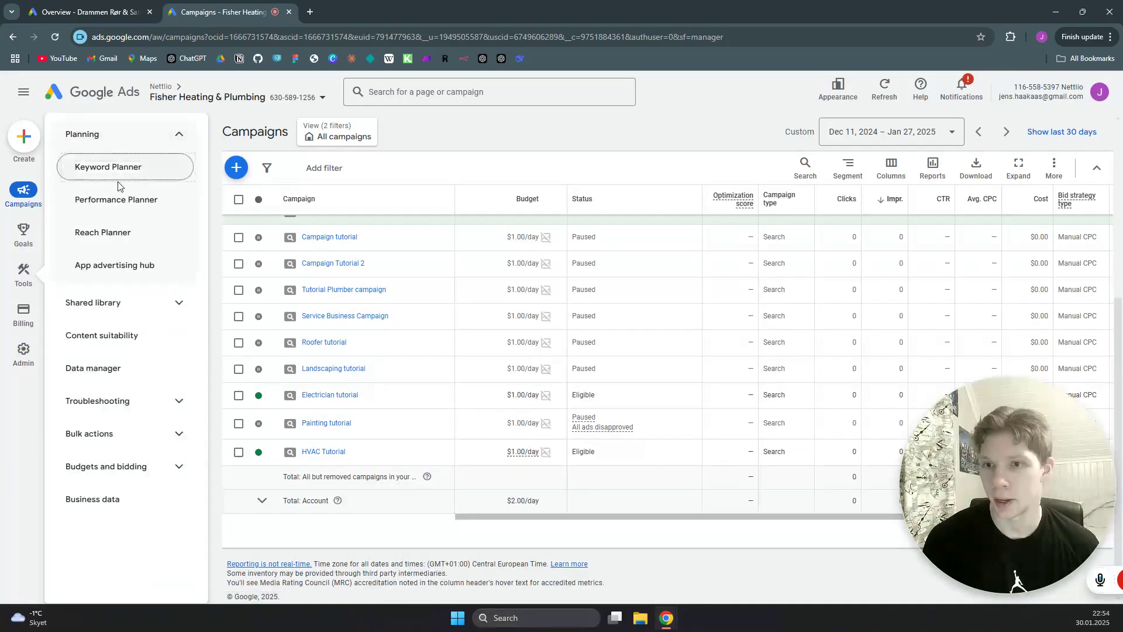
left_click(130, 169)
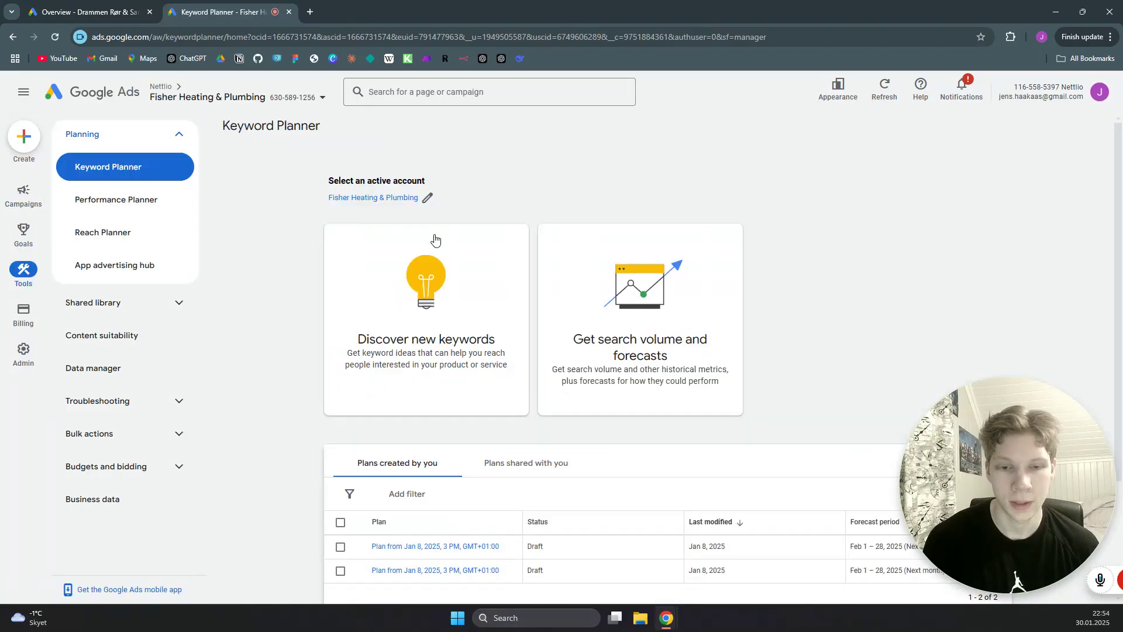
left_click(471, 325)
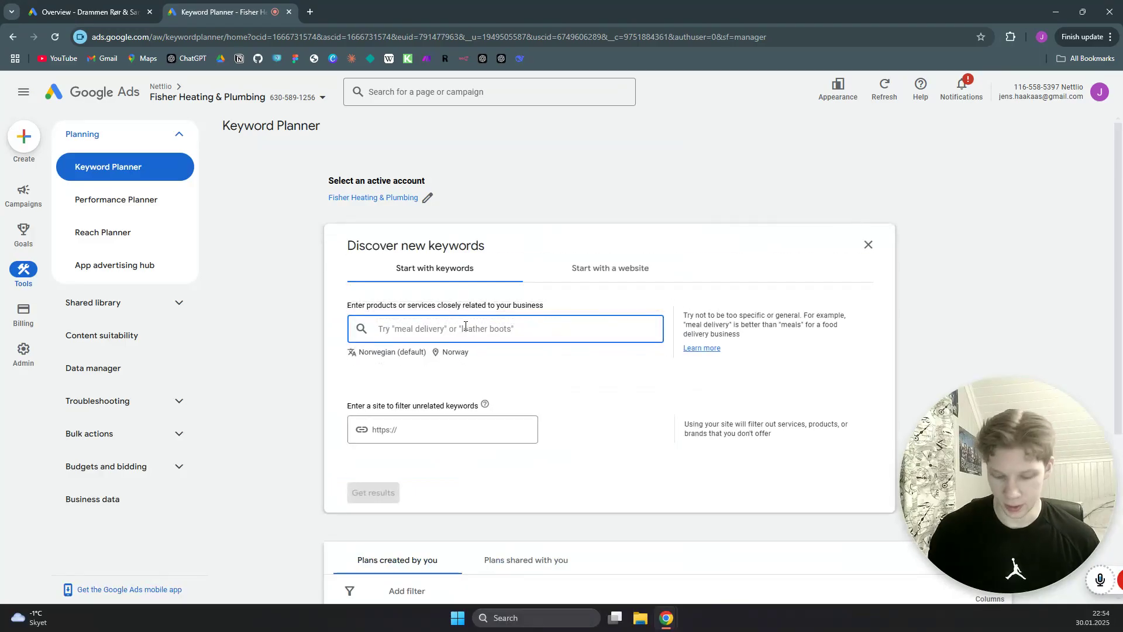
type("heating")
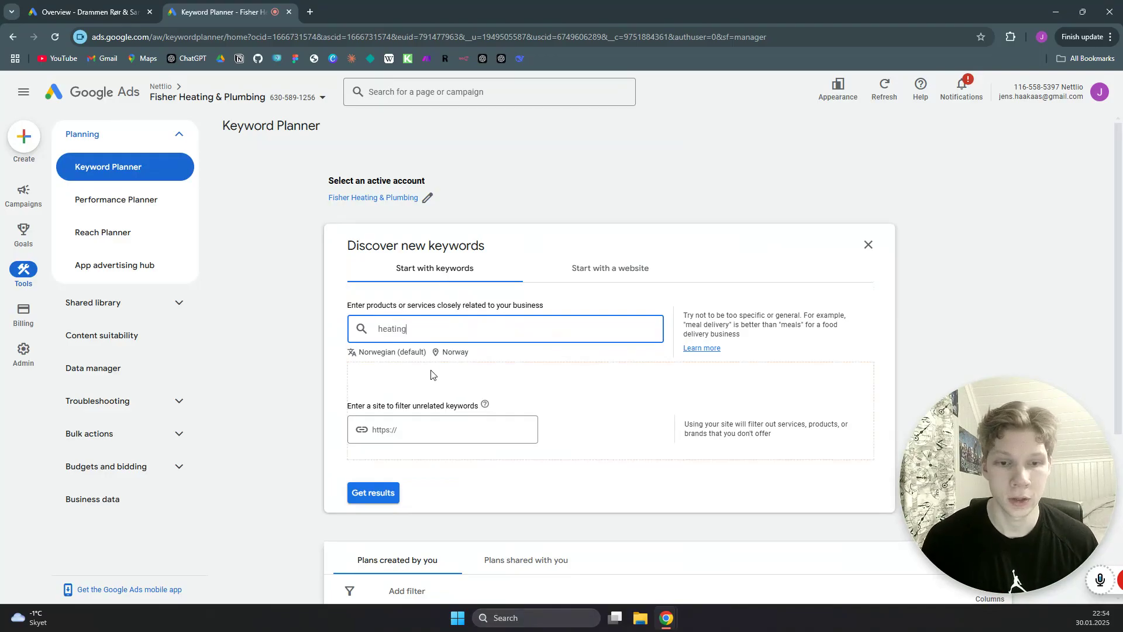
- Set the keyword search location to the Omaha NE, United States Nielsen DMA region and save it
left_click(455, 353)
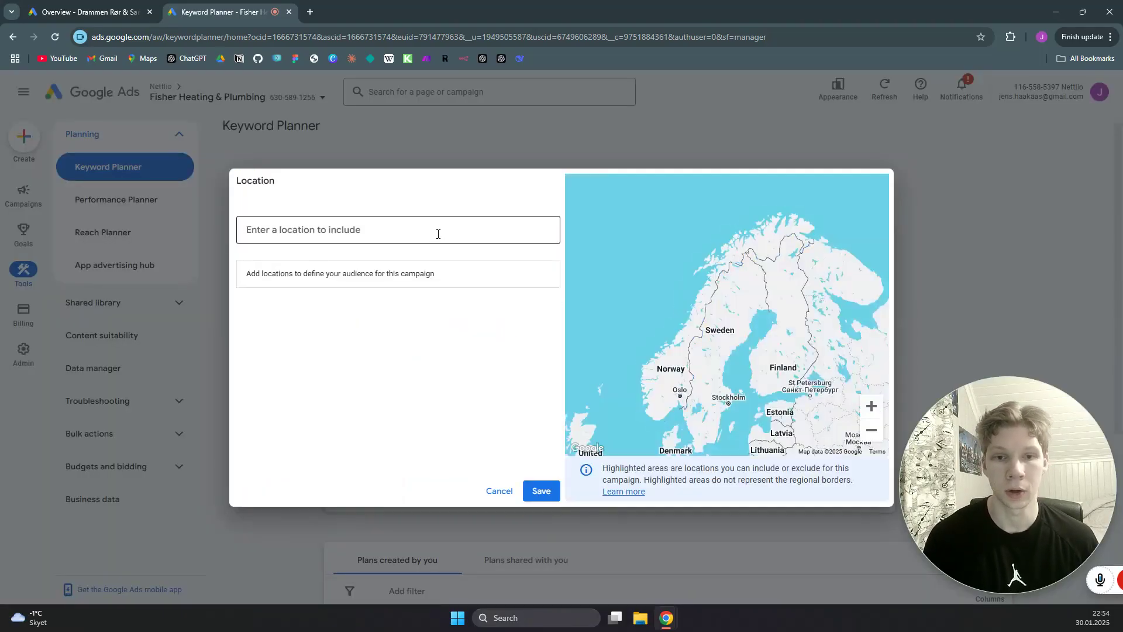
left_click(443, 228)
type("omaha")
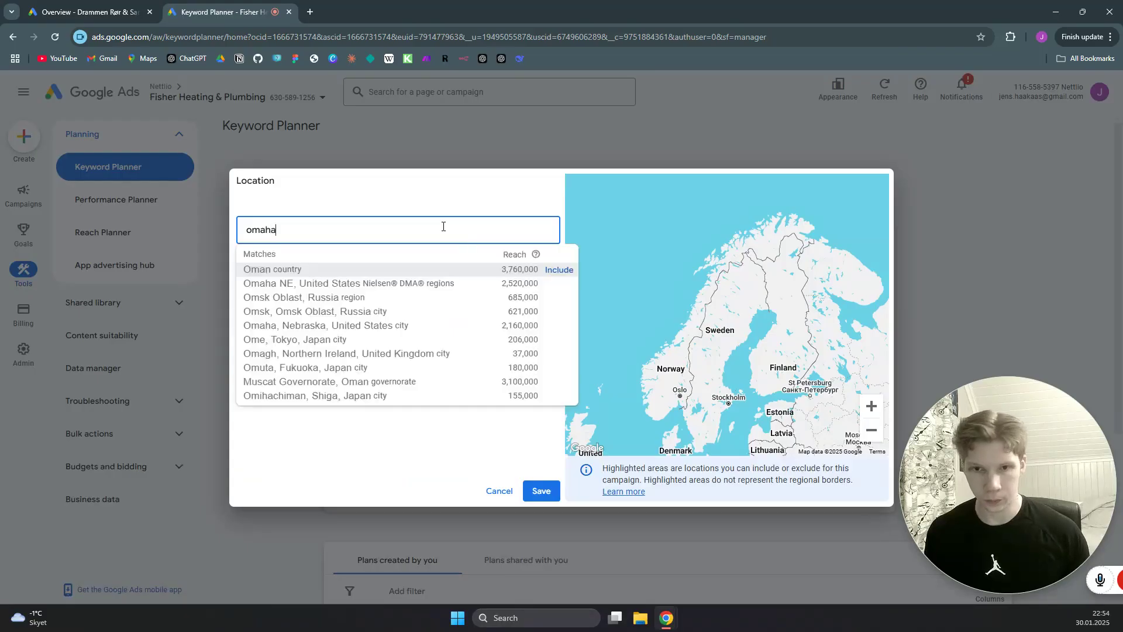
left_click(562, 272)
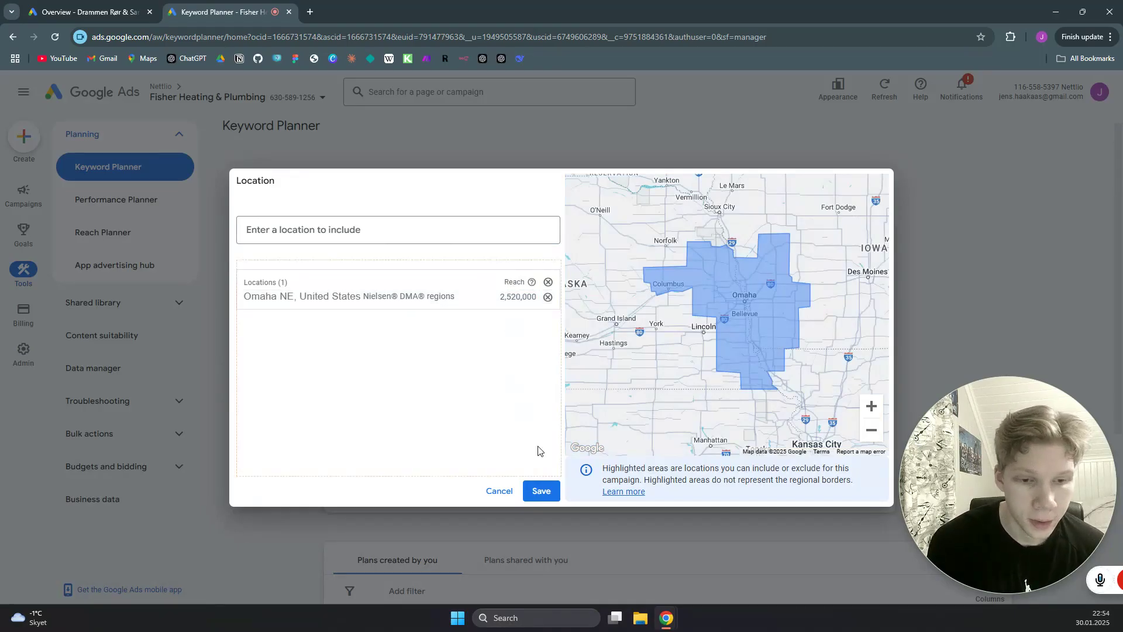
left_click(542, 492)
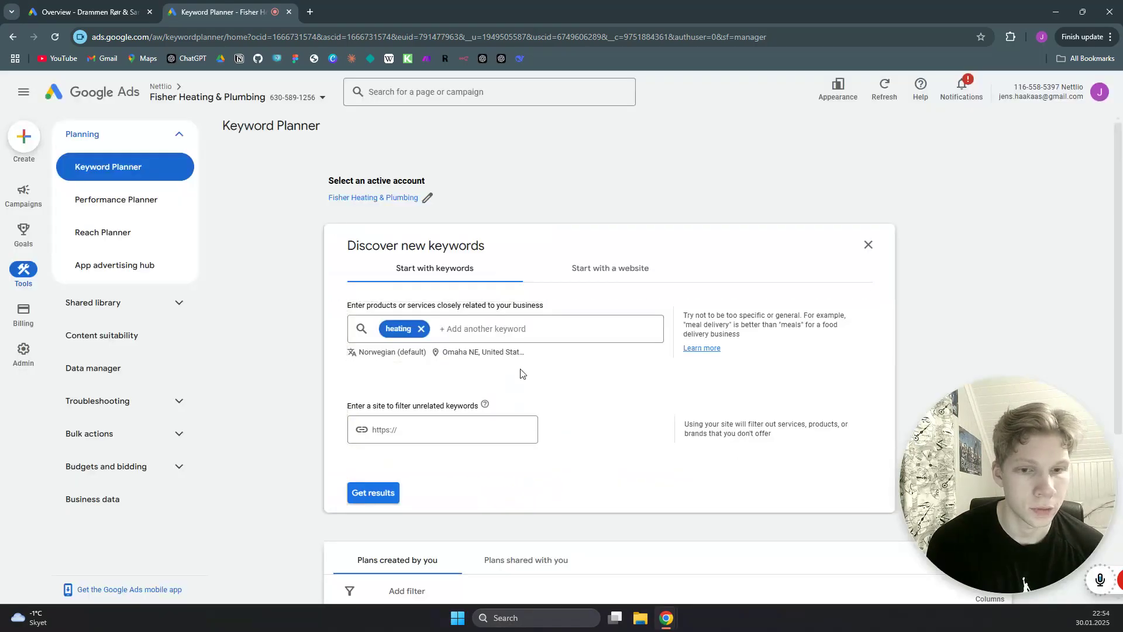
- Set the keyword search language to English and get the keyword ideas
left_click(392, 352)
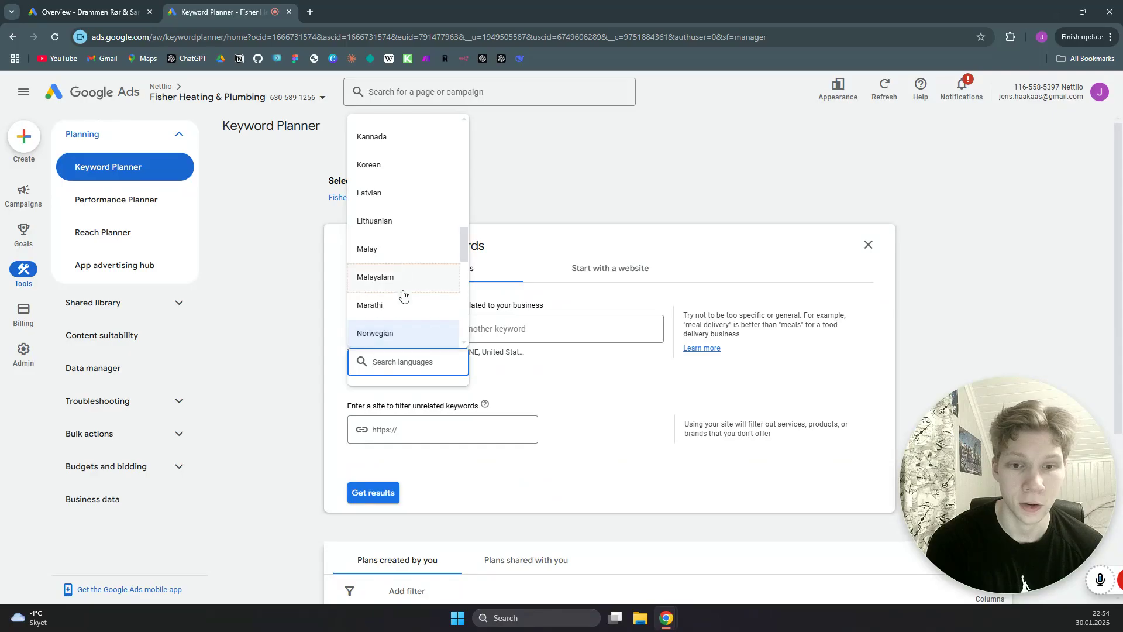
type("engli")
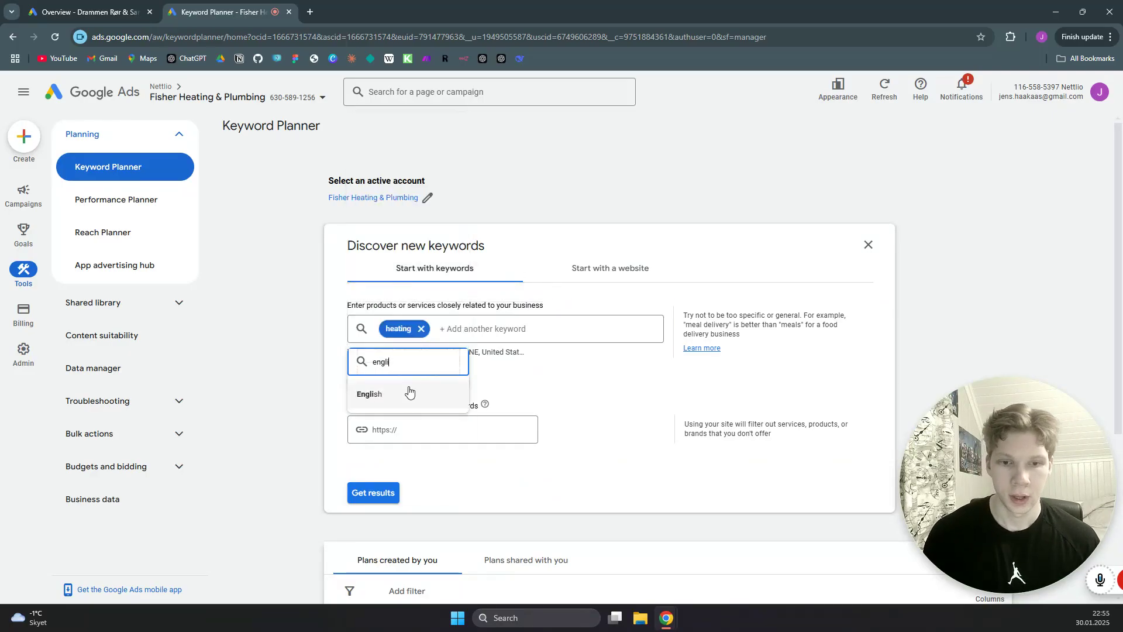
left_click(409, 393)
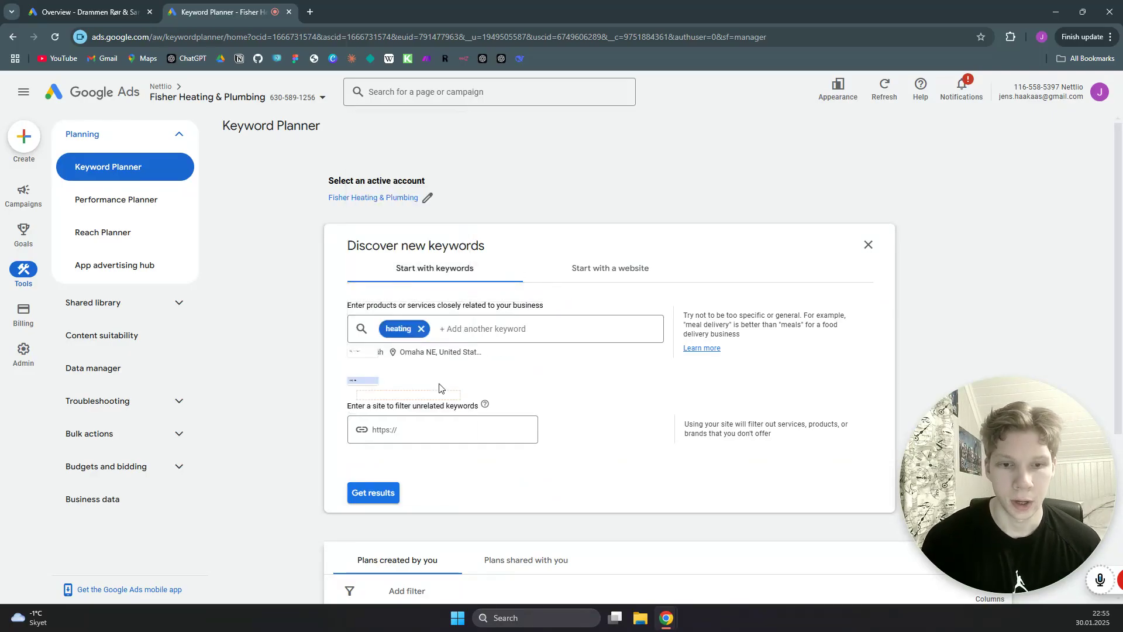
scroll(584, 369, "down", 1)
left_click(375, 435)
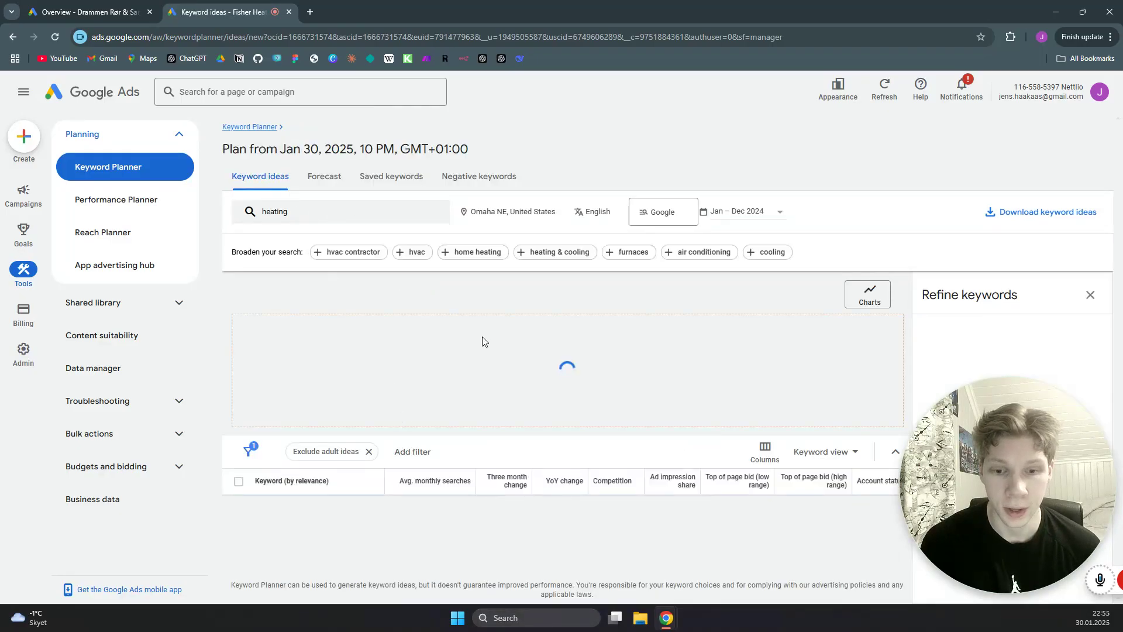
- Select the keywords heating, tankless water heater, water heater replacement, underfloor heating, heat pump and water heater, leaving furnace repair unselected
scroll(434, 342, "down", 1)
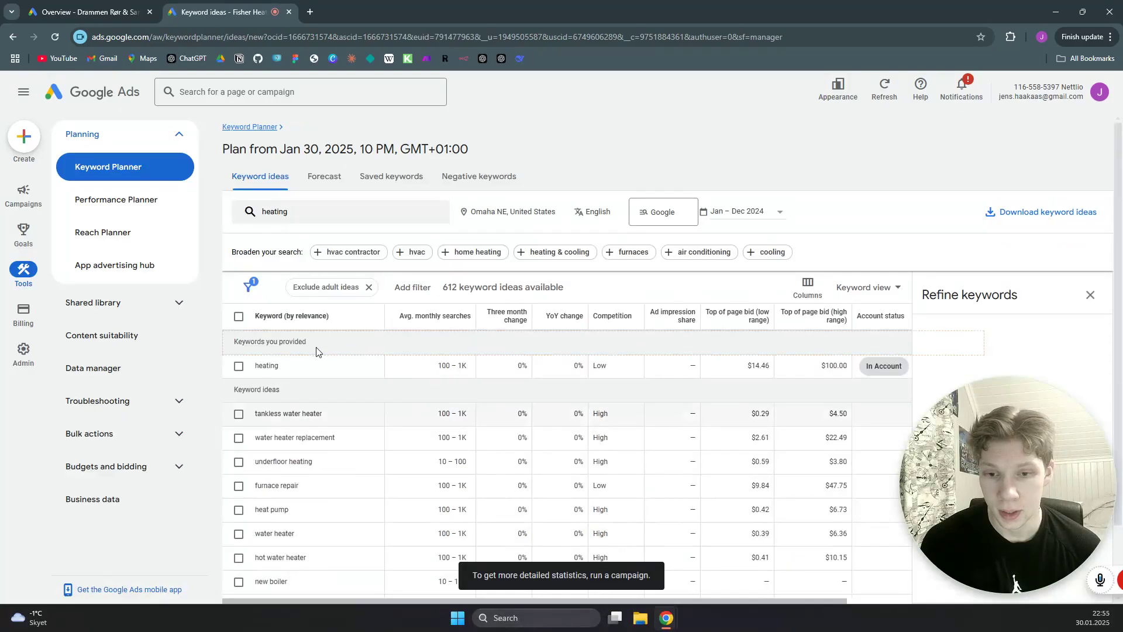
scroll(293, 360, "down", 1)
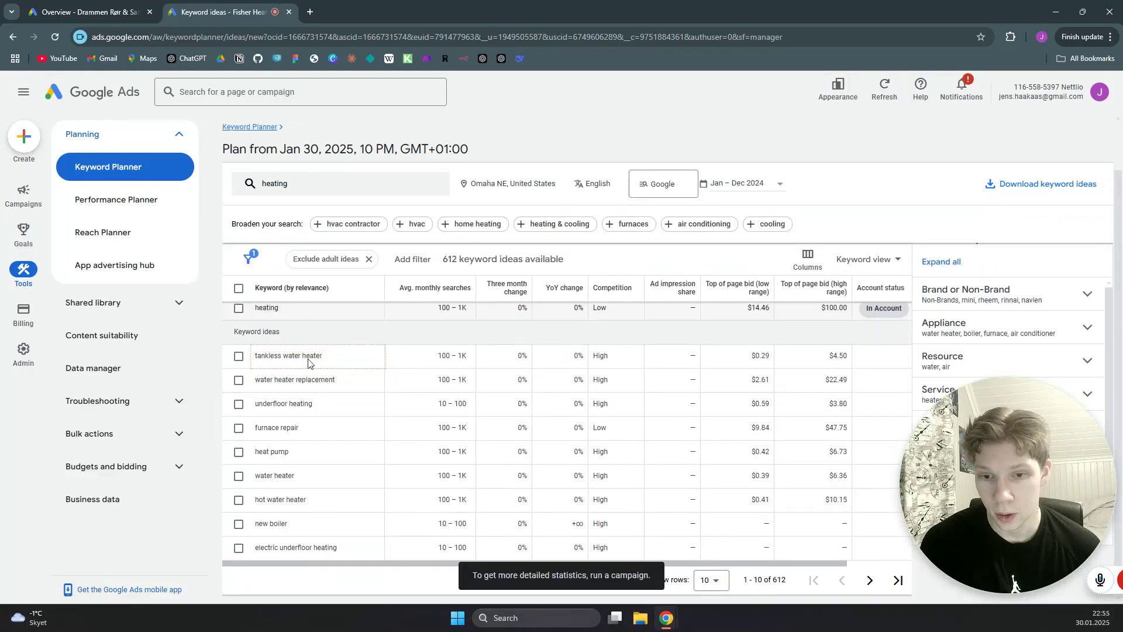
left_click(239, 309)
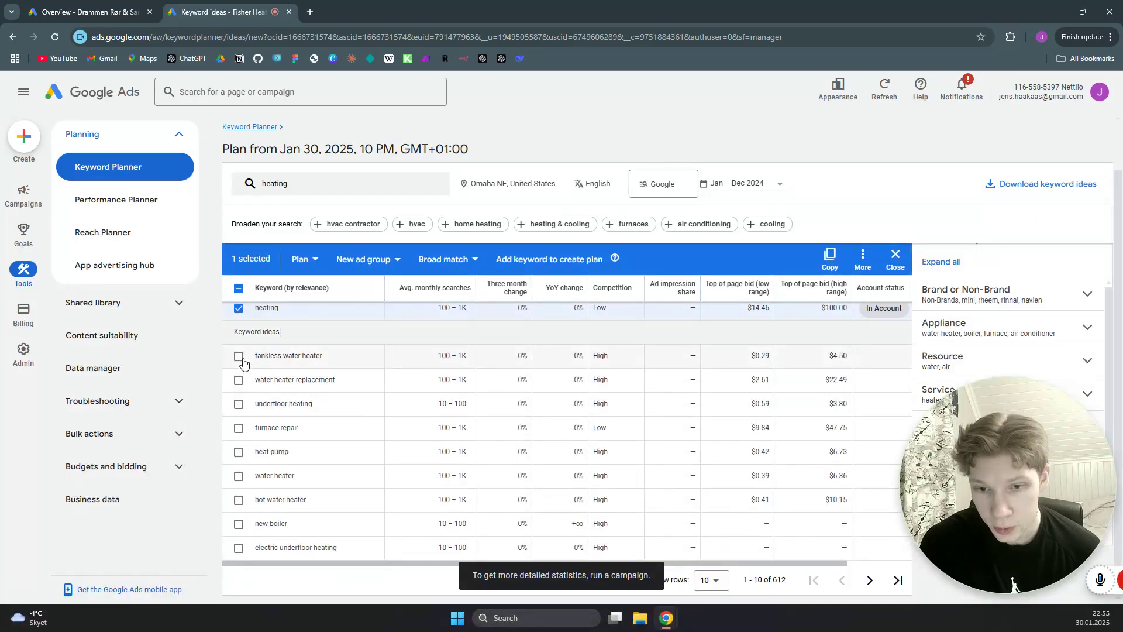
left_click(239, 356)
left_click(239, 380)
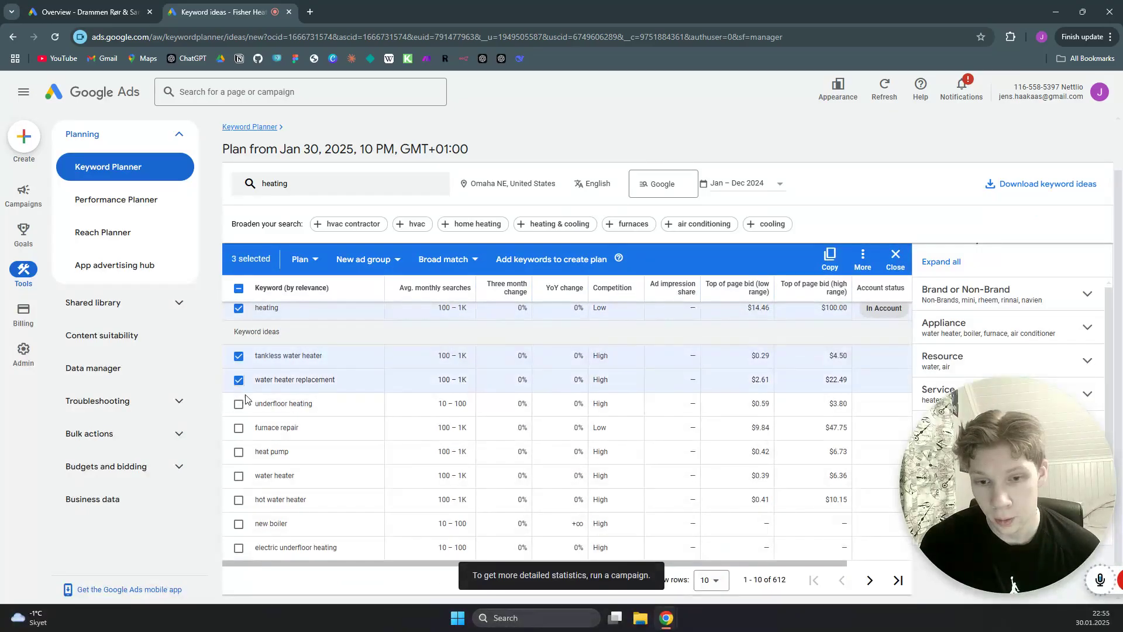
left_click(238, 404)
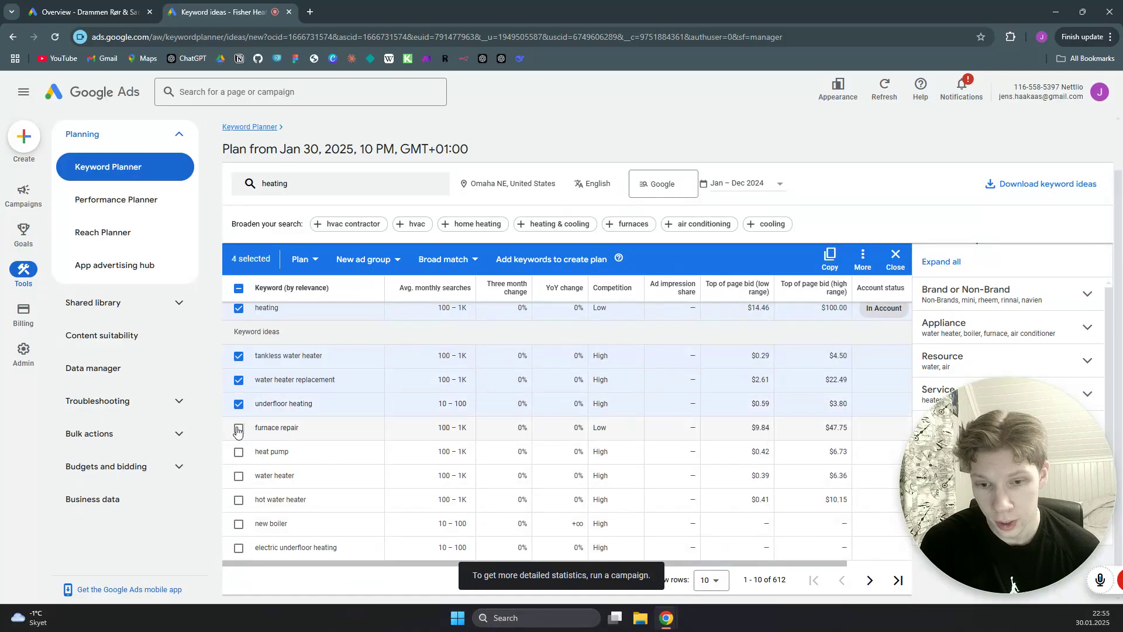
left_click(239, 428)
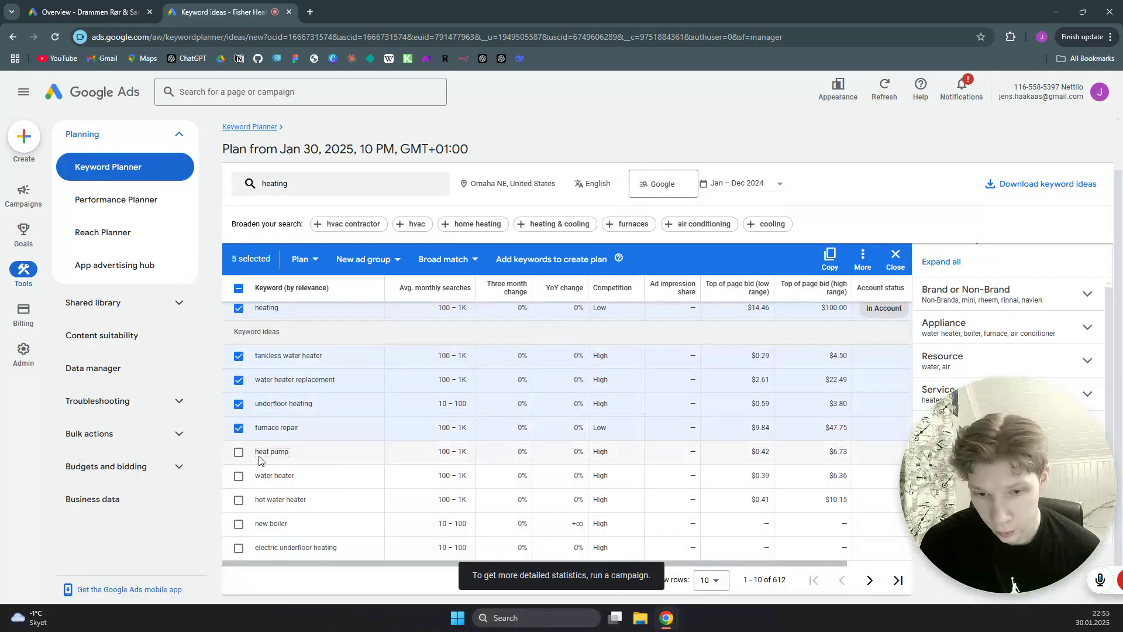
left_click(239, 430)
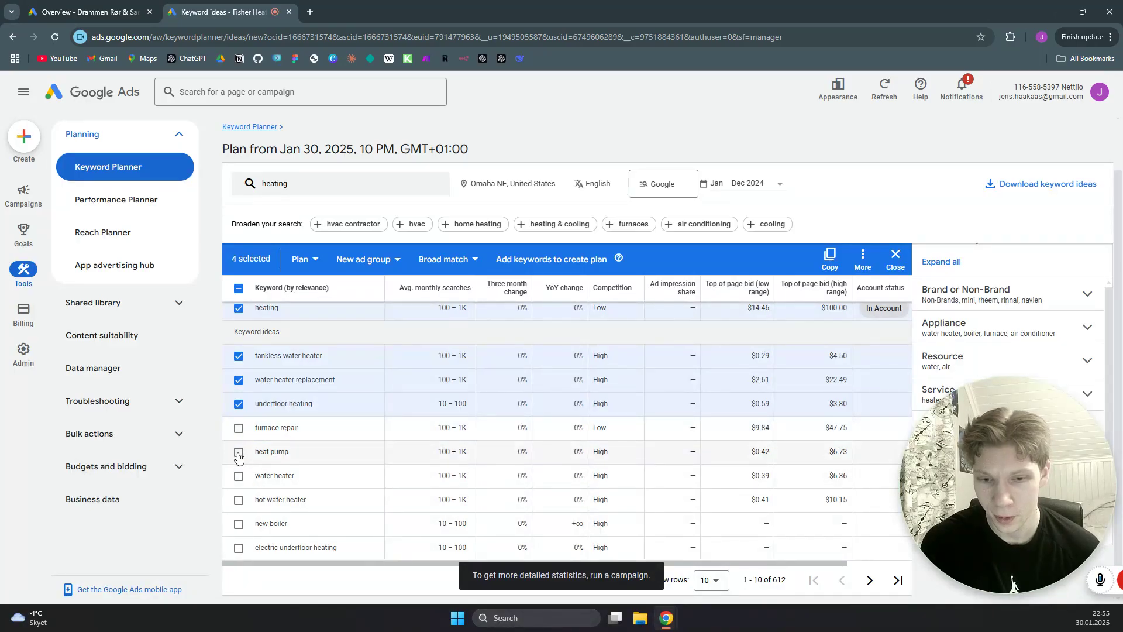
left_click(239, 453)
left_click(238, 476)
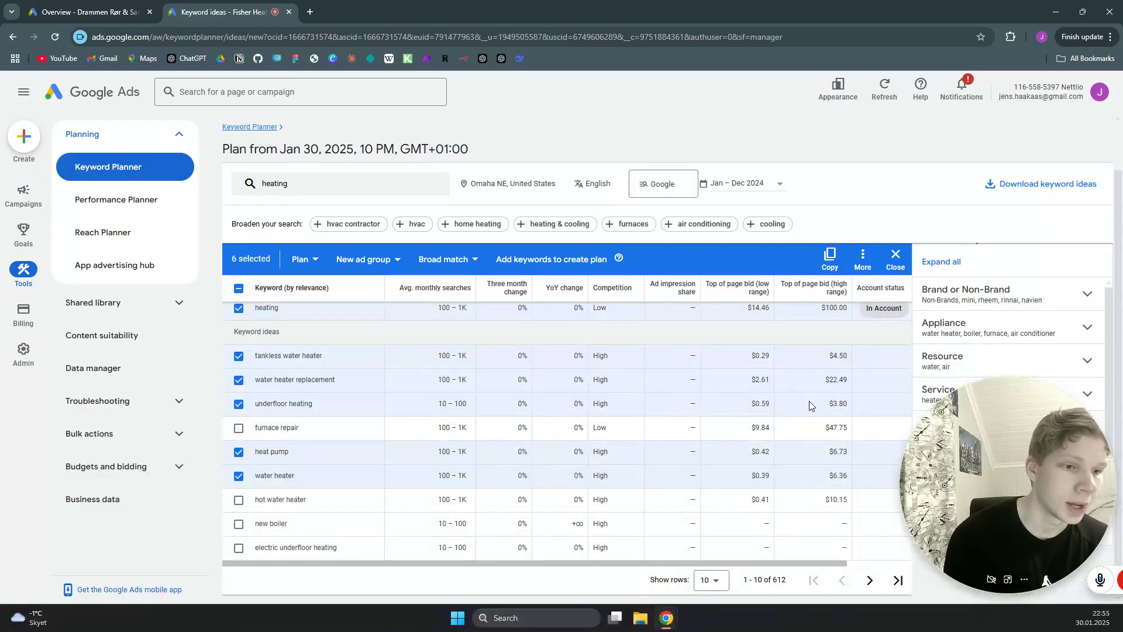
- Choose the existing HVAC Tutorial campaign and its Ad group 1 as the destination for the selected keywords
scroll(810, 404, "up", 1)
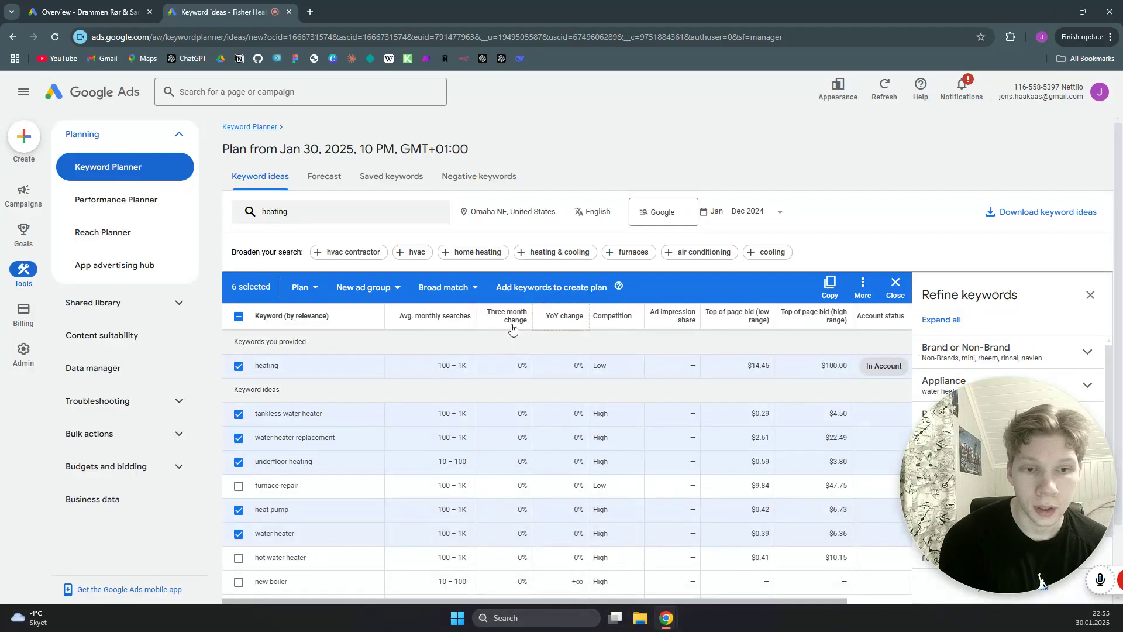
left_click(301, 290)
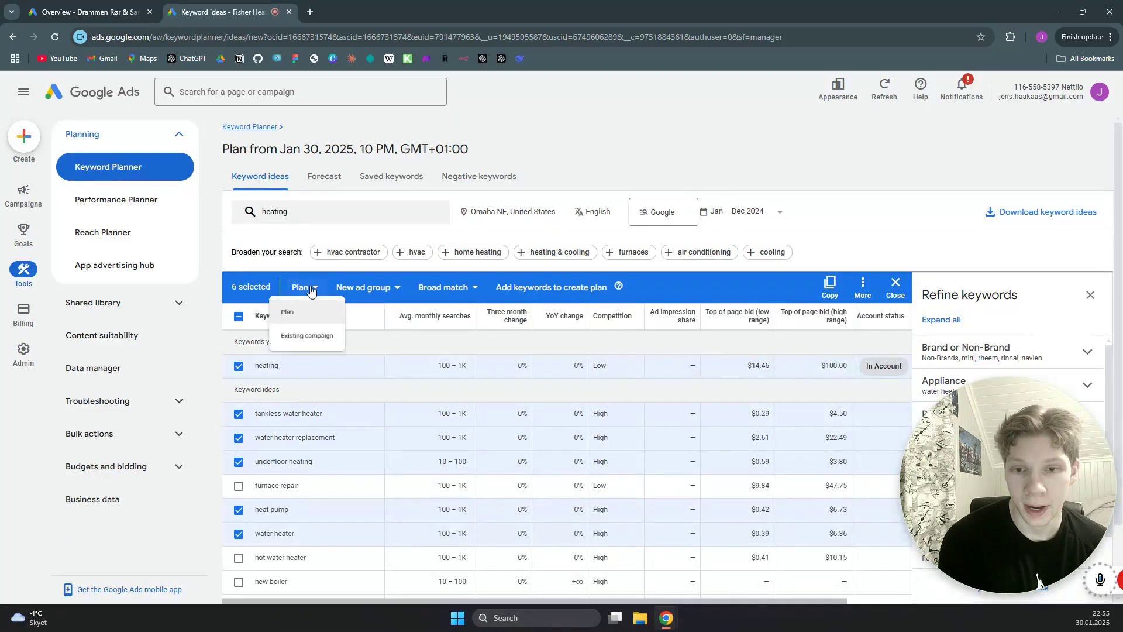
left_click(307, 345)
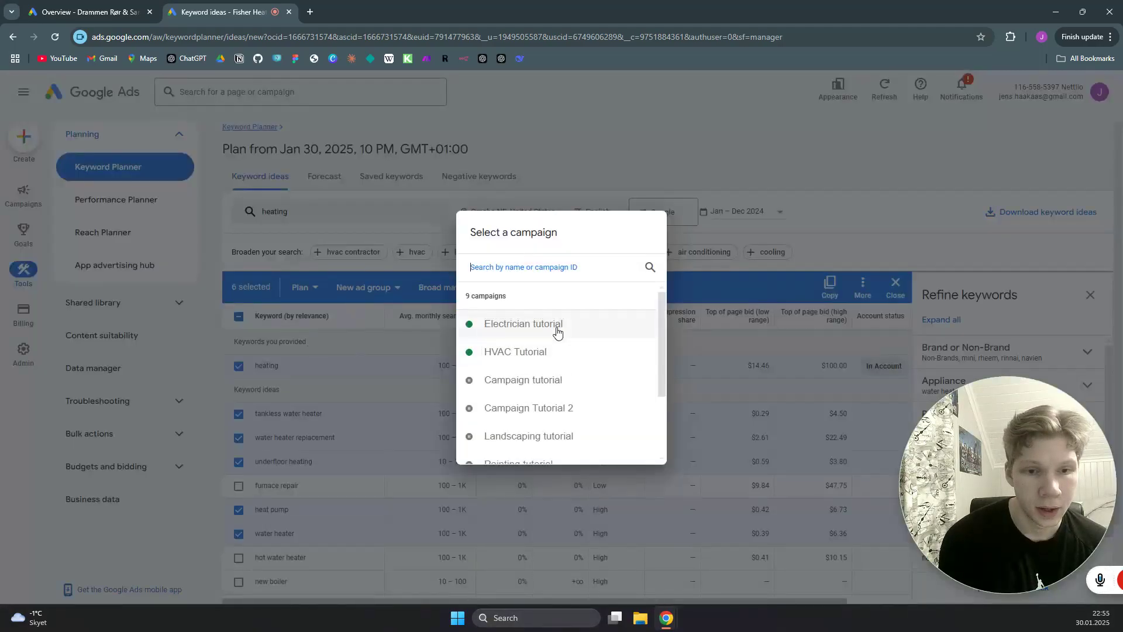
left_click(533, 354)
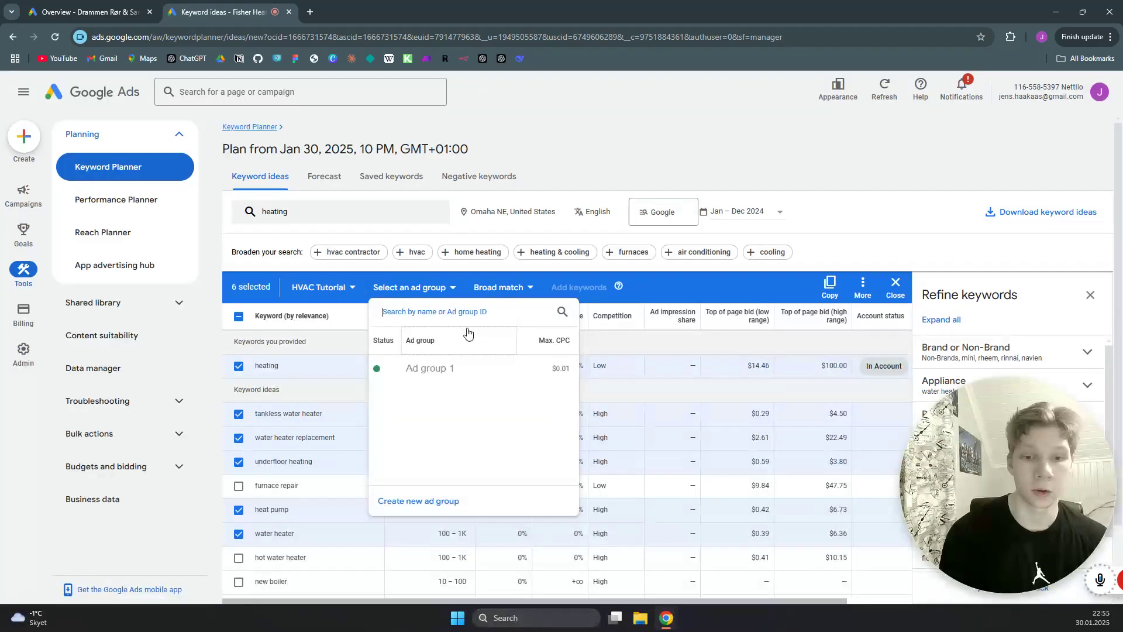
left_click(484, 375)
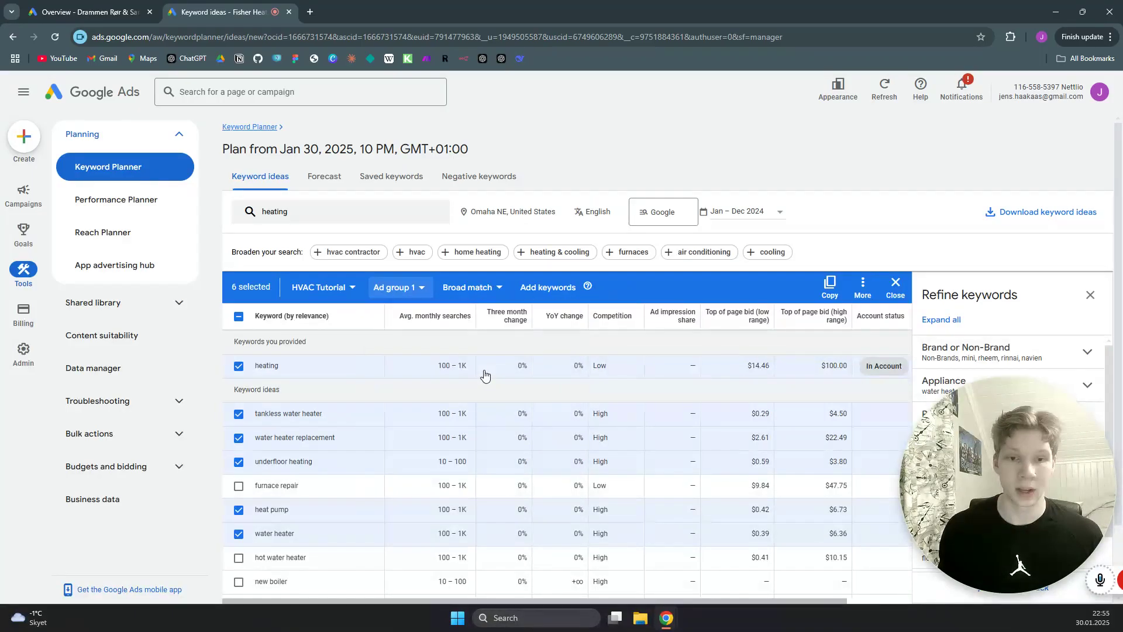
- Add the selected keywords to Ad group 1 of the HVAC Tutorial campaign as Phrase match and confirm the addition
left_click(483, 289)
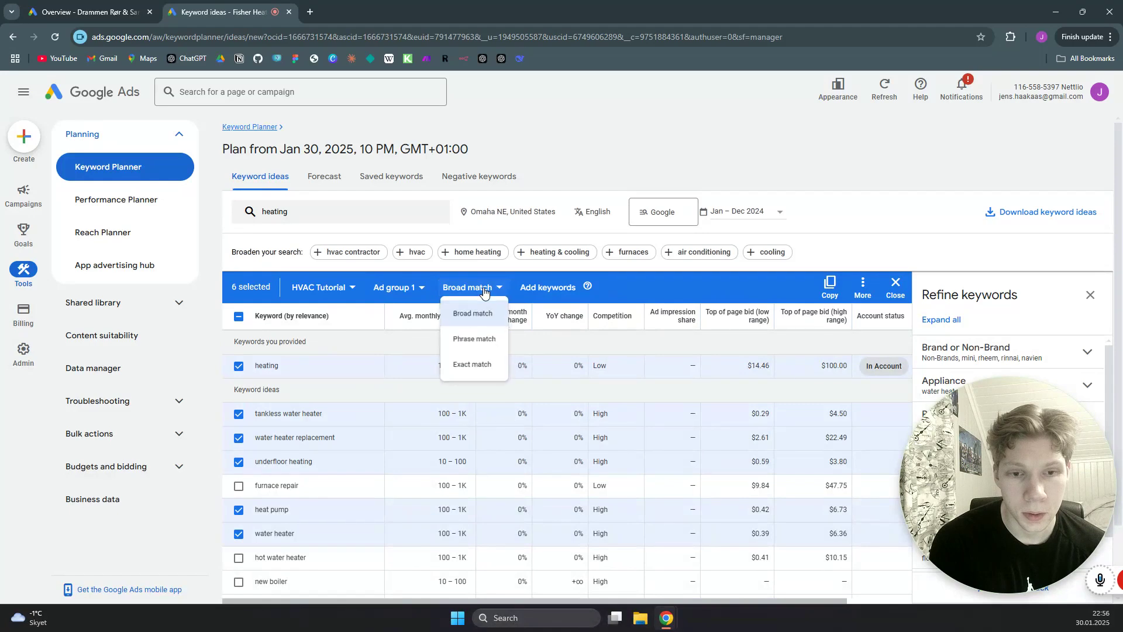
left_click(475, 345)
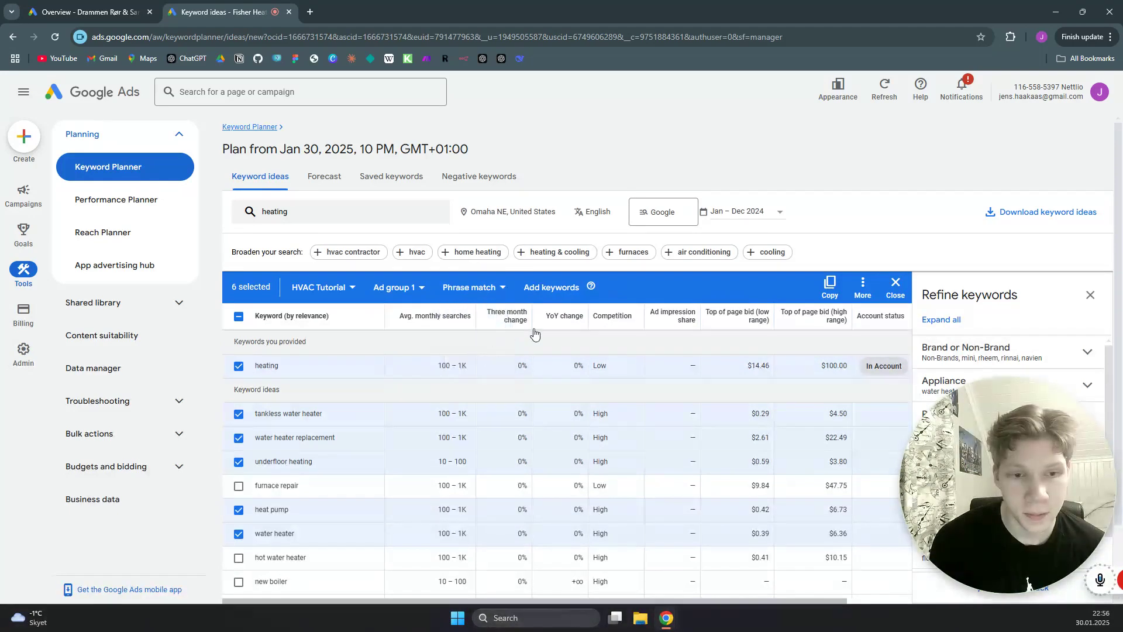
left_click(560, 289)
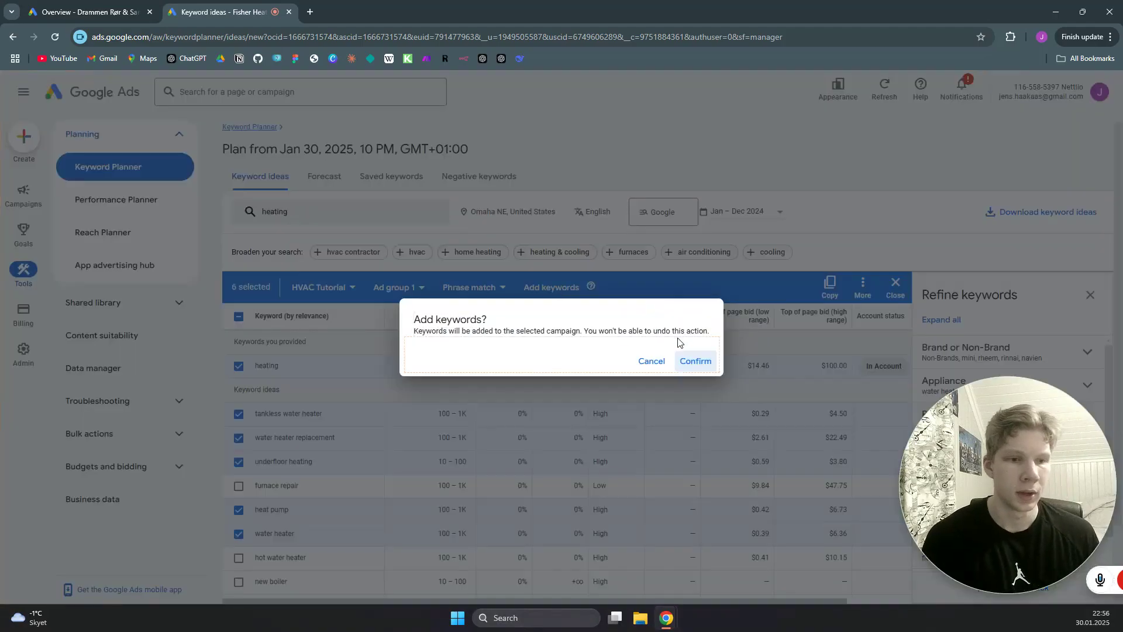
left_click(693, 361)
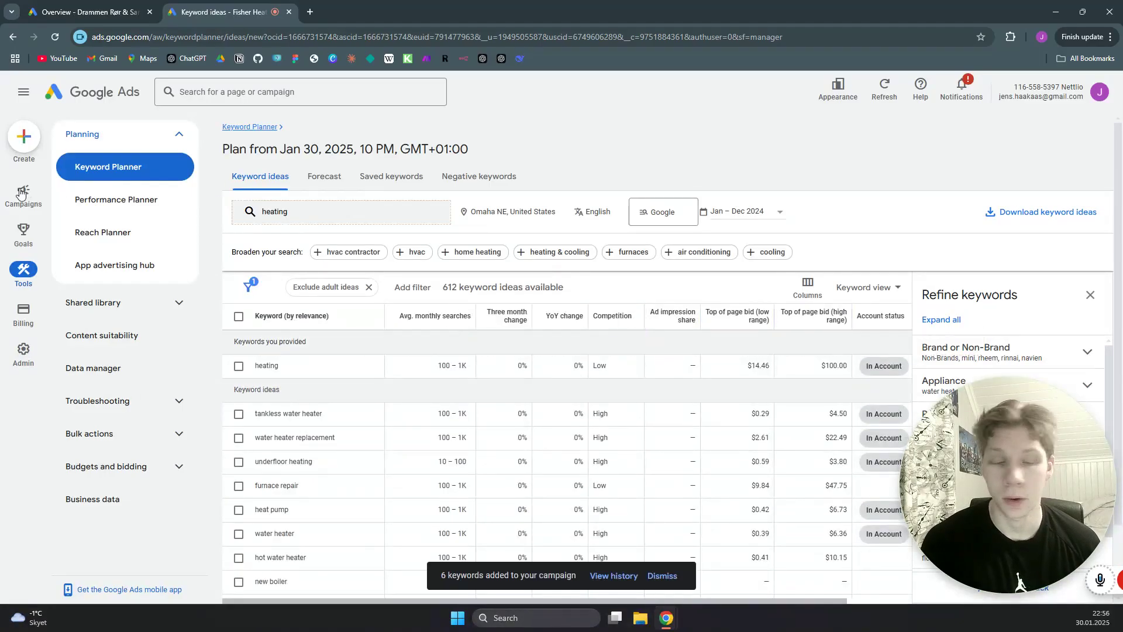
- Open the ad groups overview and narrow it to the HVAC Tutorial campaign
mouse_move(23, 193)
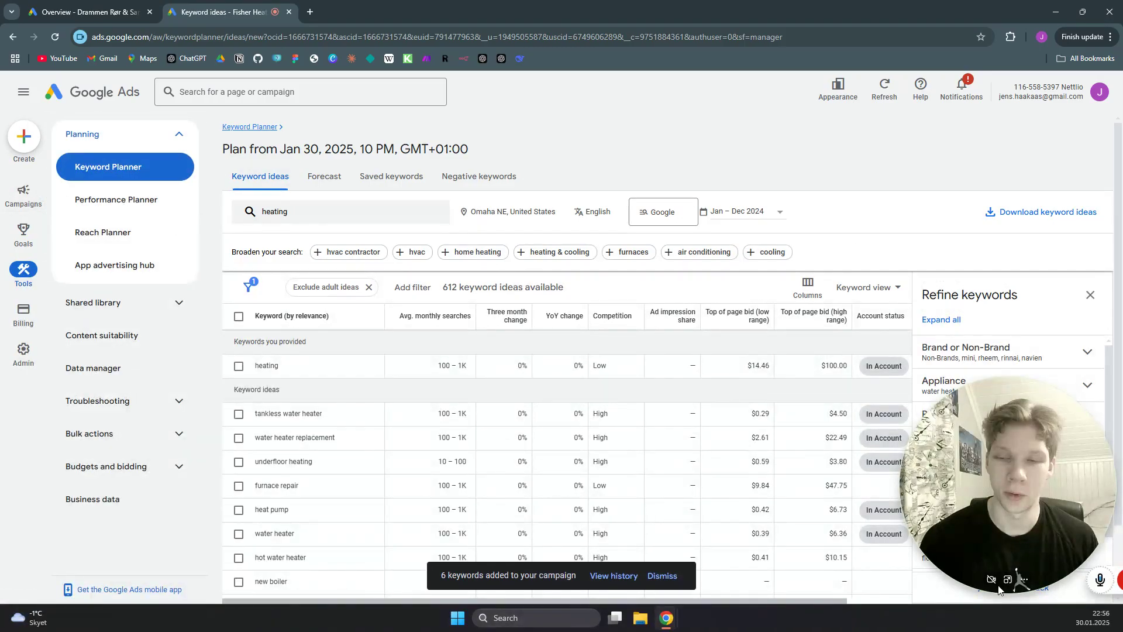
left_click(989, 585)
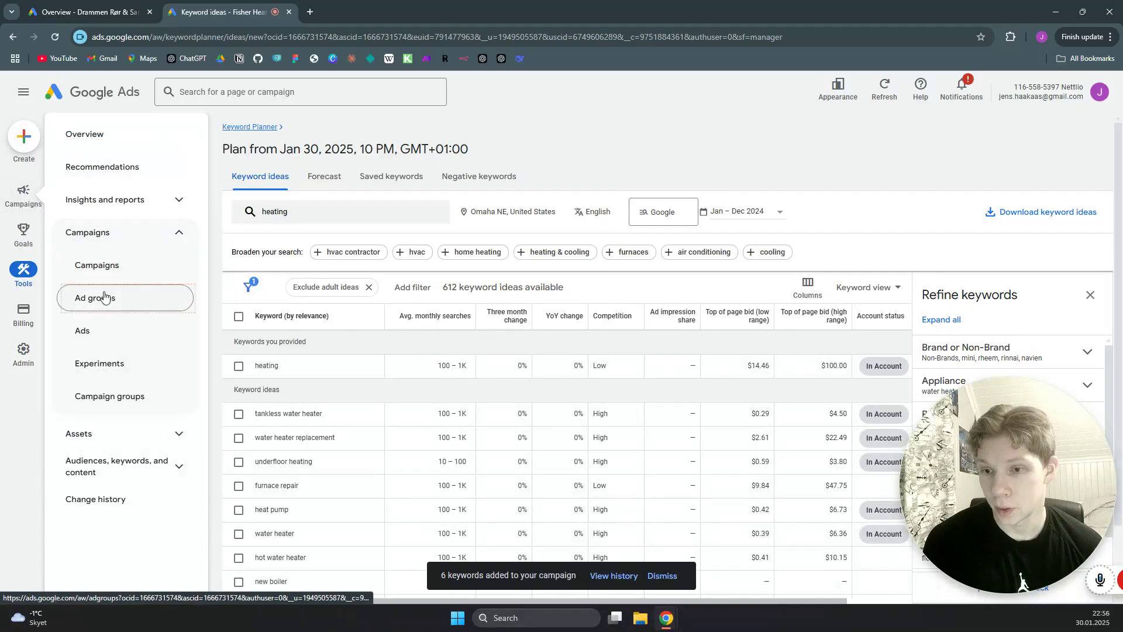
left_click(104, 299)
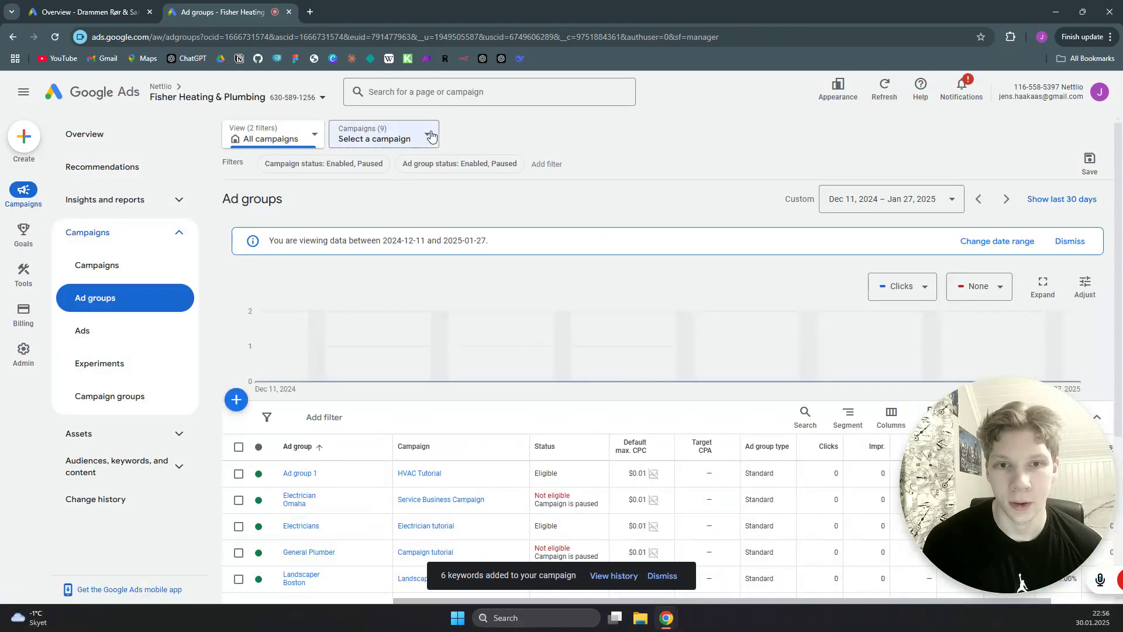
left_click(427, 136)
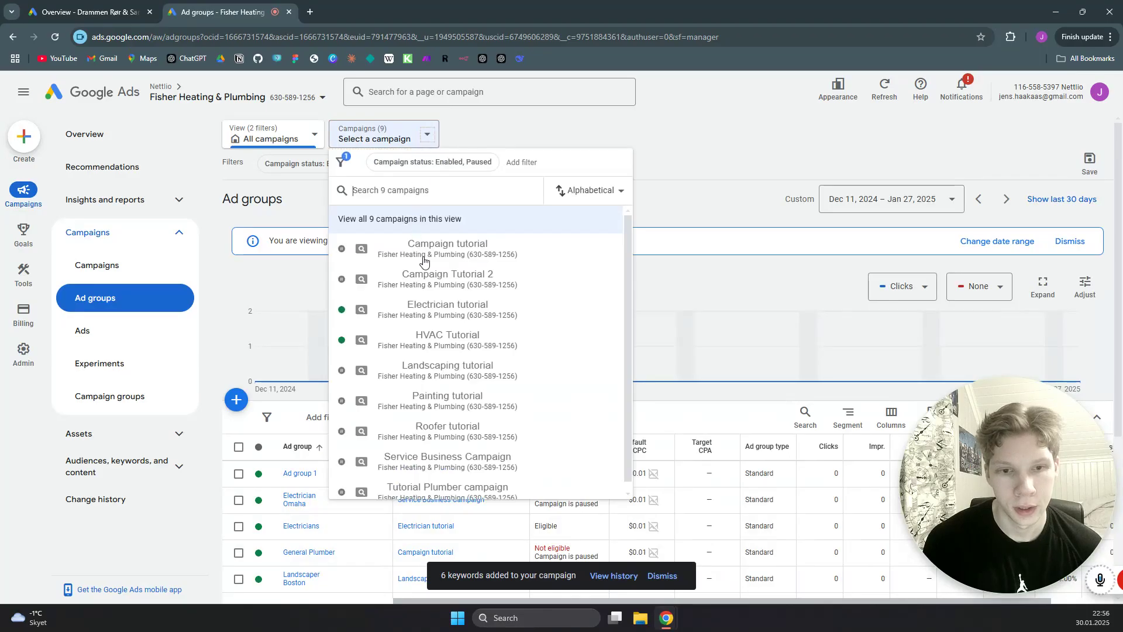
left_click(443, 339)
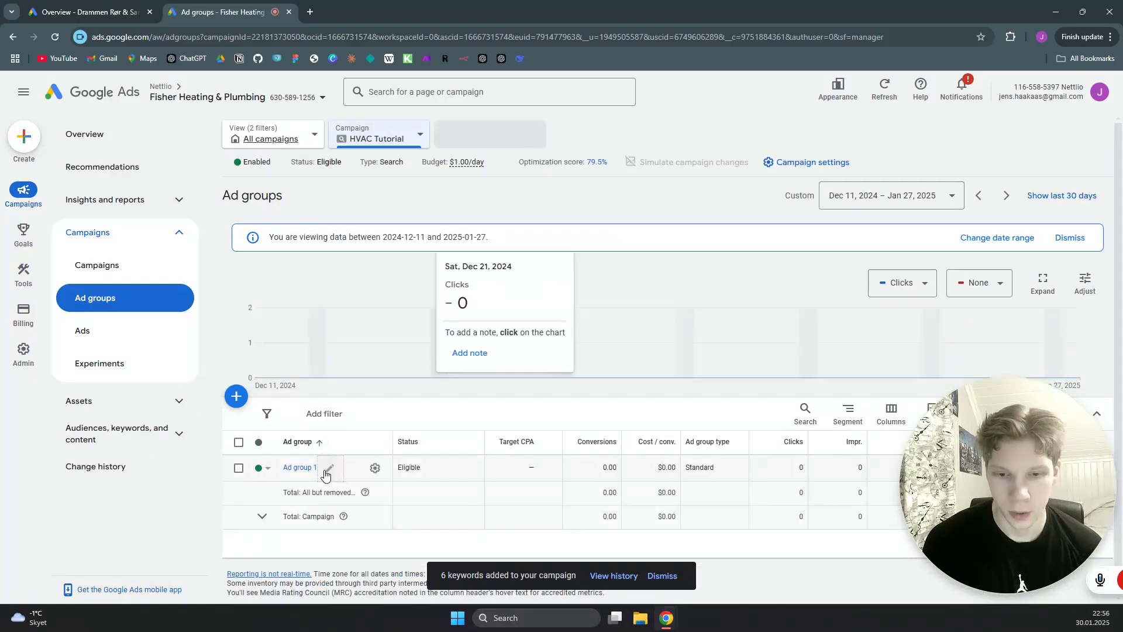
- Rename Ad group 1 as Heating and save the new name
left_click(331, 469)
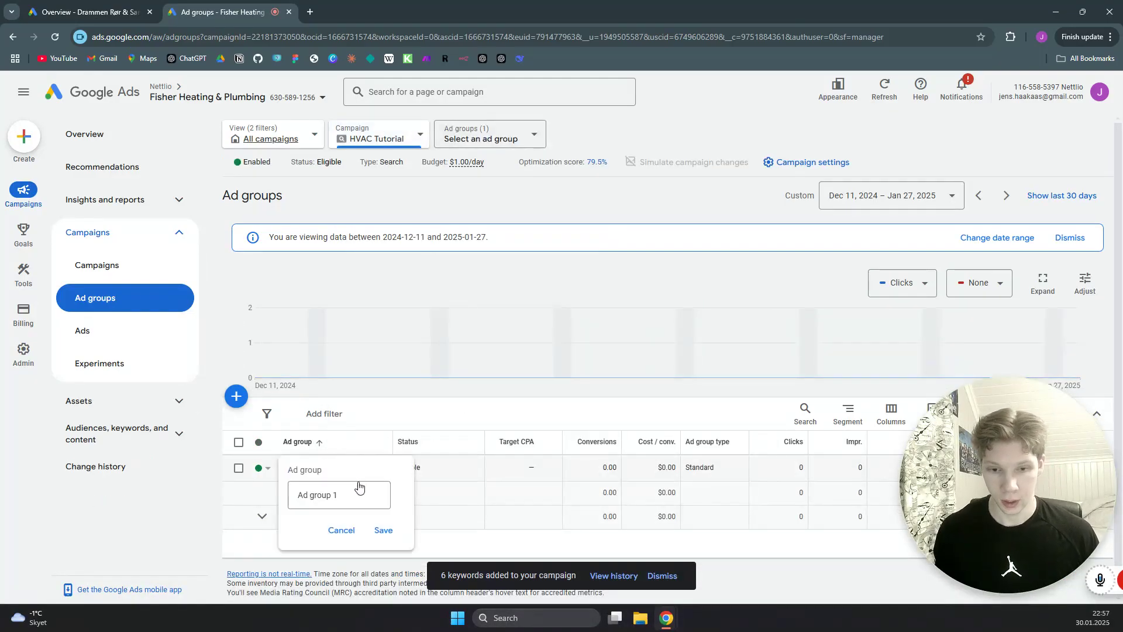
left_click_drag(349, 492, 299, 494)
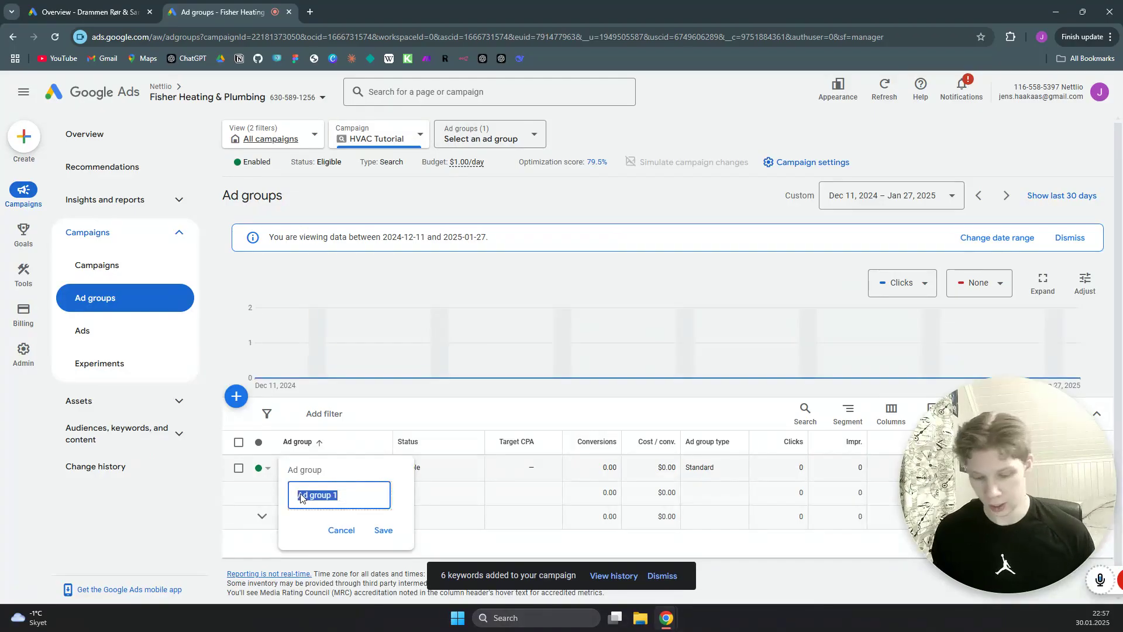
type("Heating")
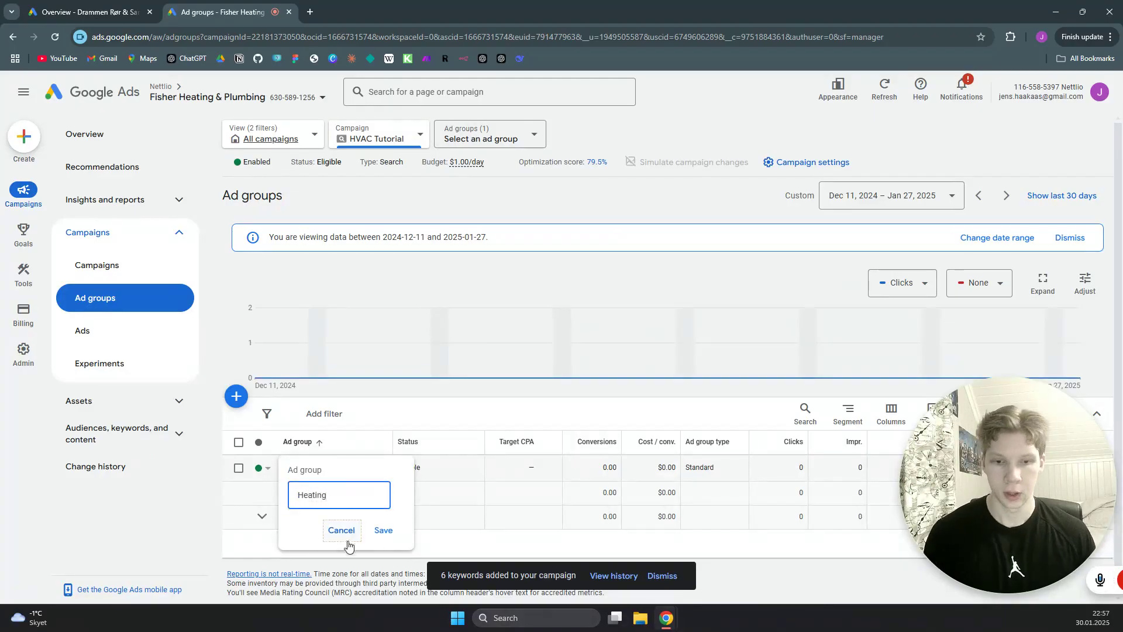
left_click(386, 530)
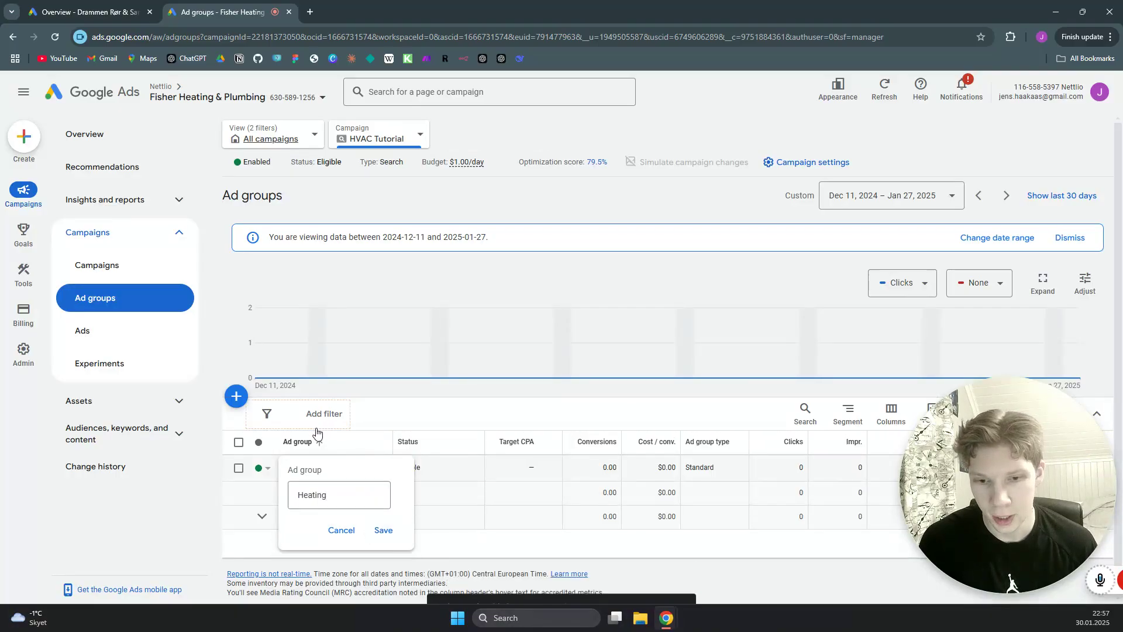
- Open the Heating ad group's search keywords and change the match type of all of them to Phrase match, without keeping the originals
left_click(291, 468)
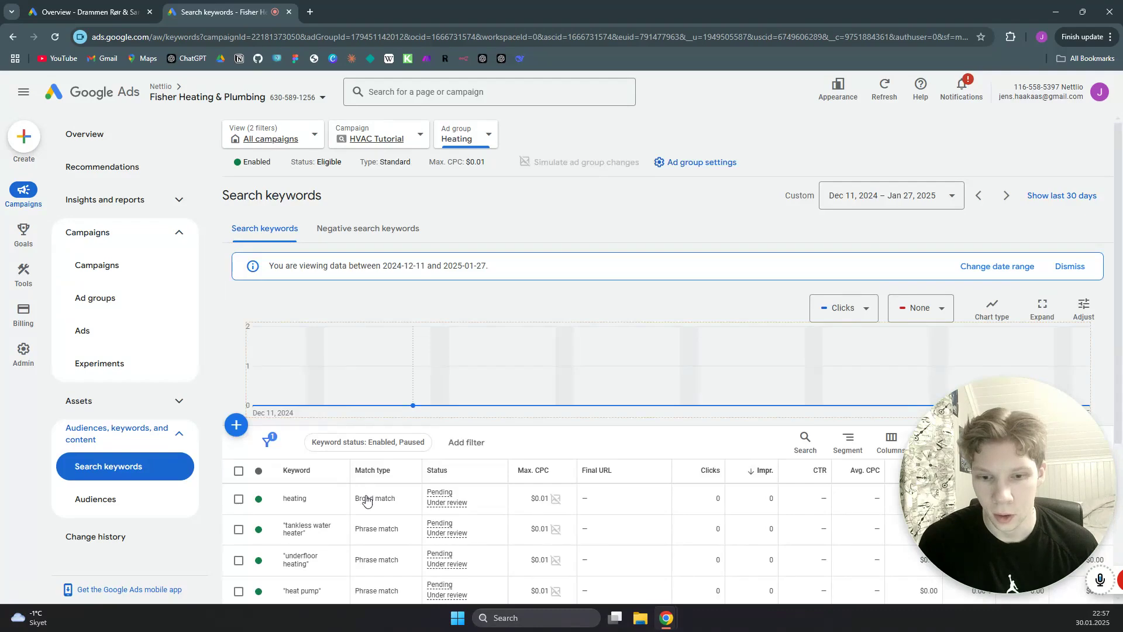
scroll(363, 500, "down", 3)
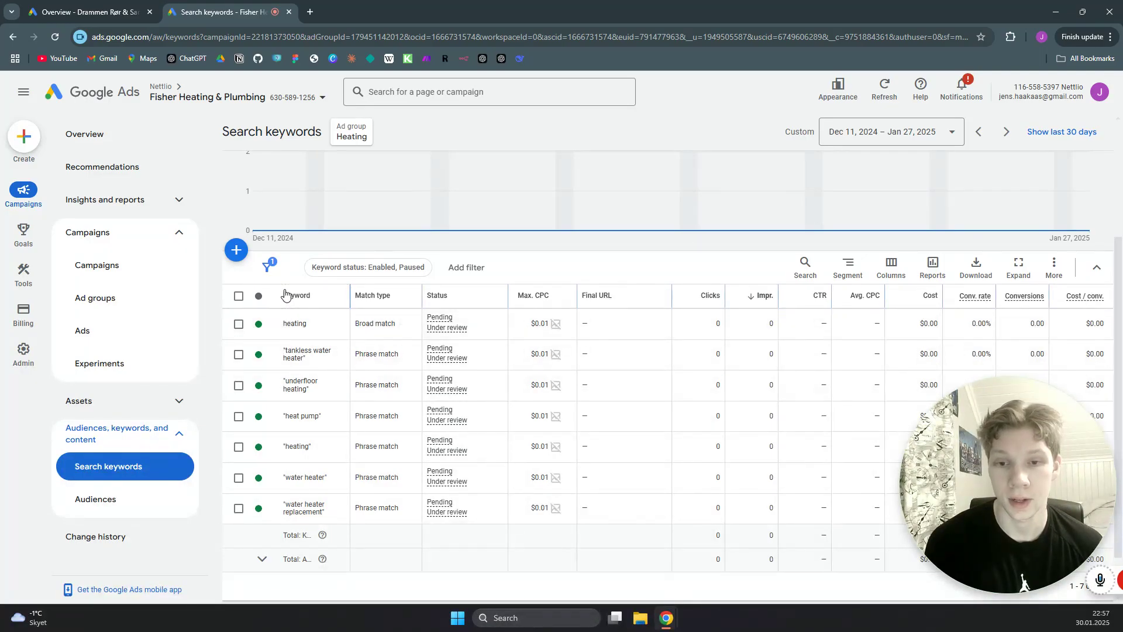
left_click(238, 296)
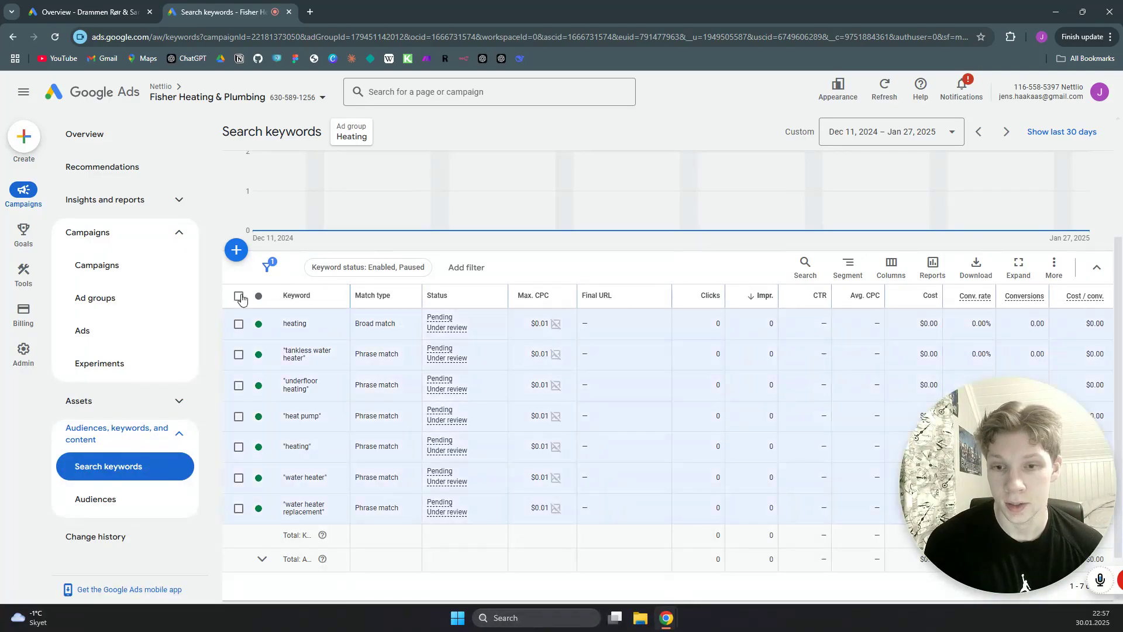
left_click(326, 267)
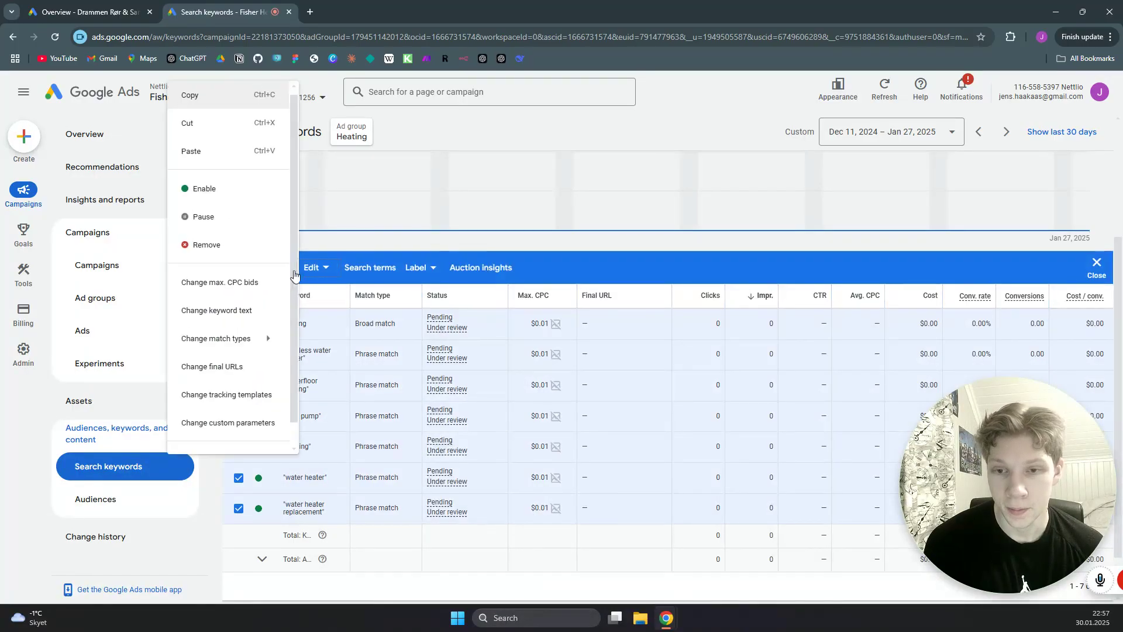
mouse_move(246, 339)
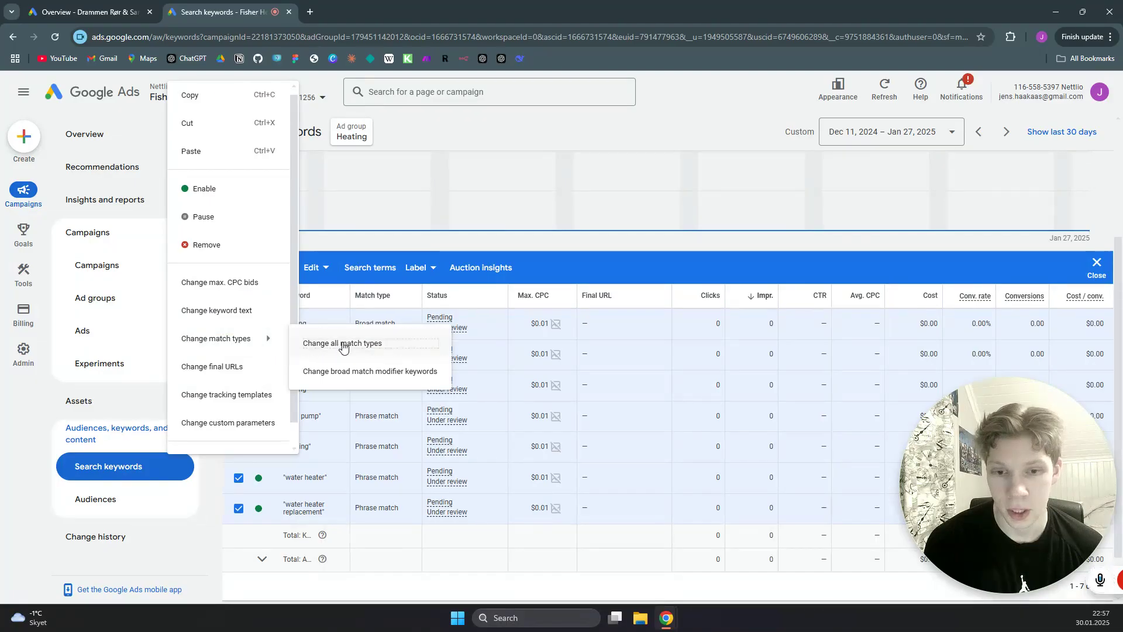
left_click(308, 342)
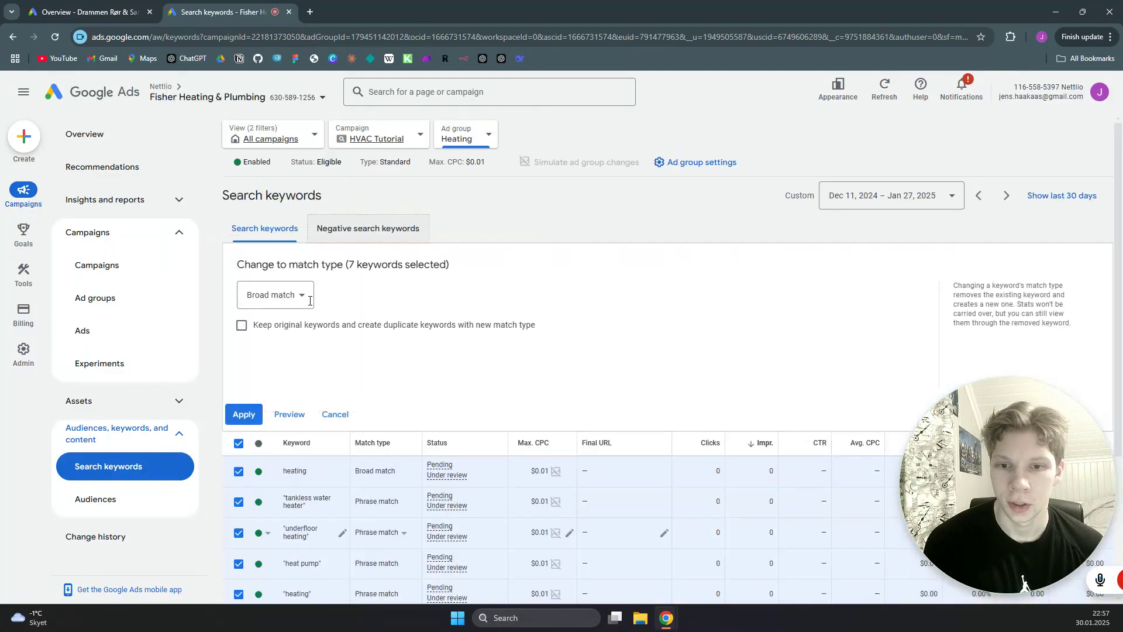
left_click(301, 296)
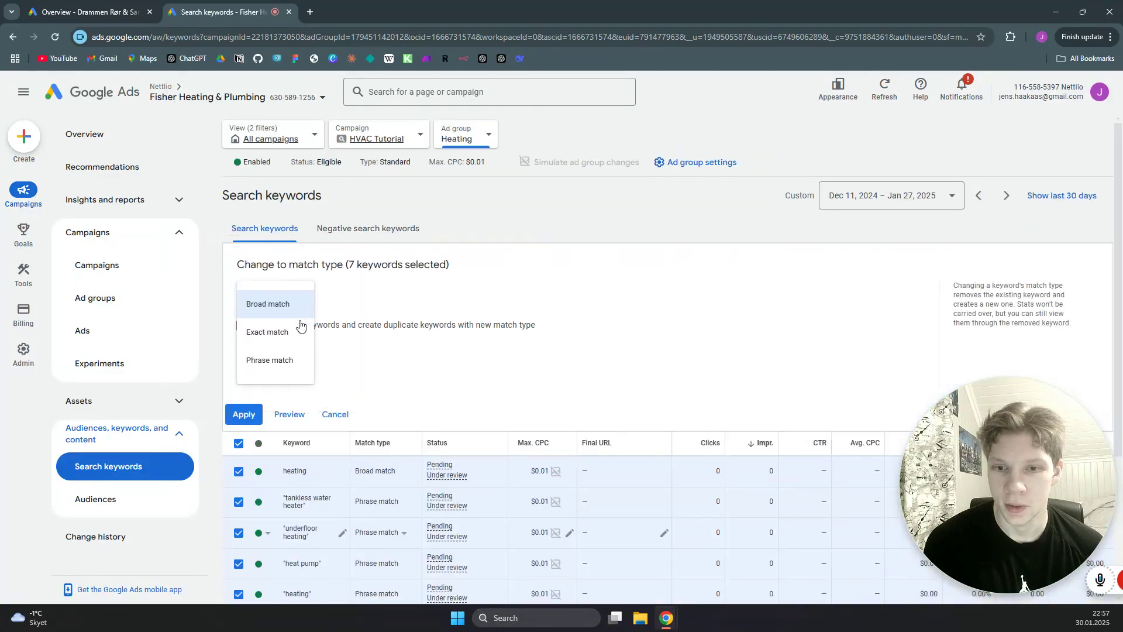
left_click(269, 360)
left_click(250, 415)
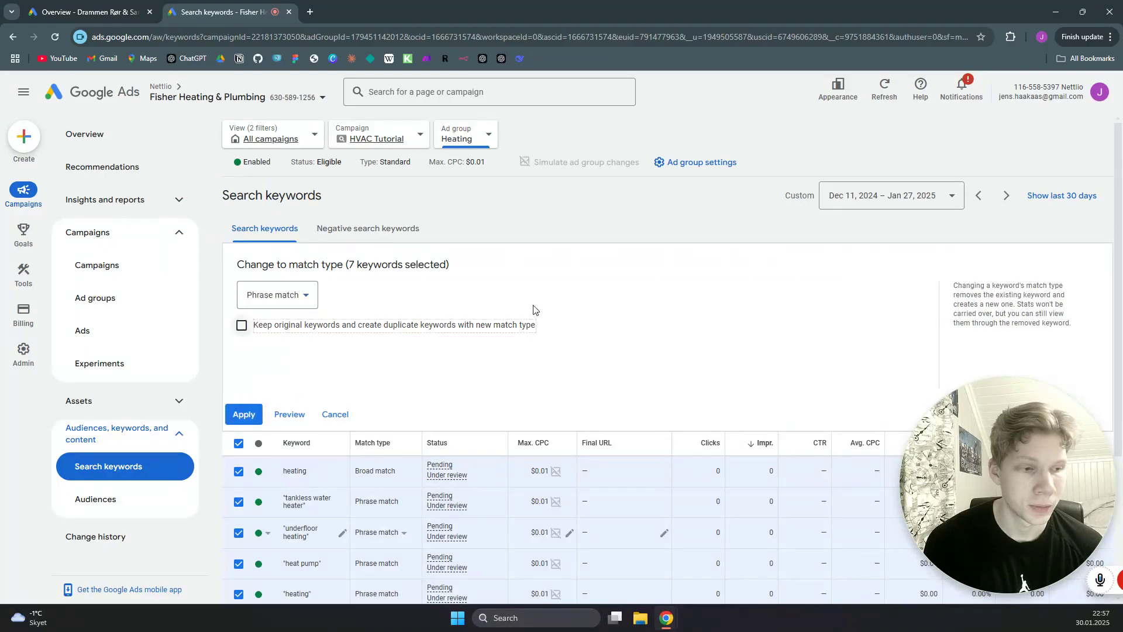